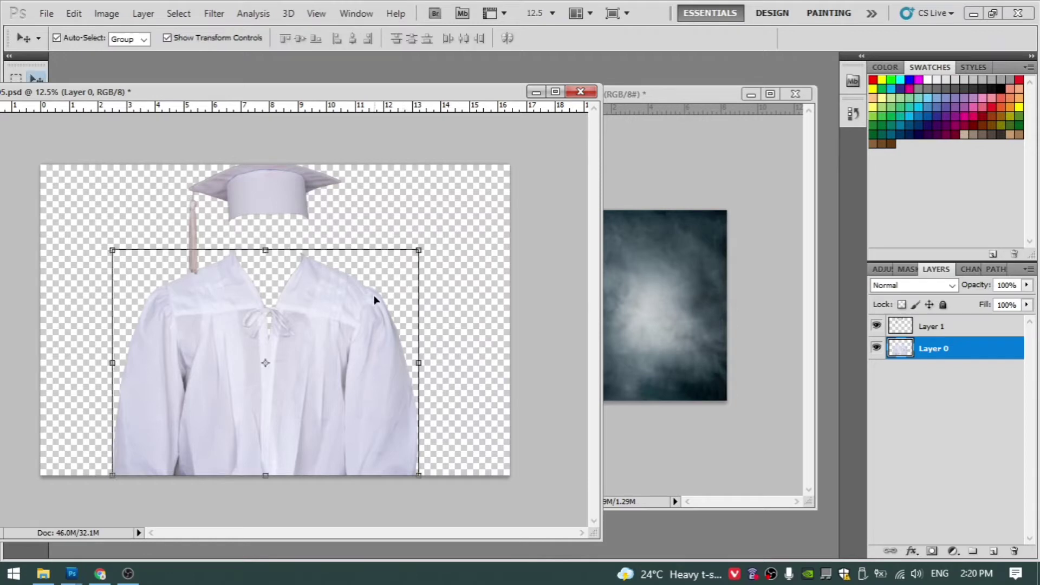
Copy the white gown layer into the paynesgray.jpg document and scale it down toward the canvas size.
drag(353, 317, 642, 300)
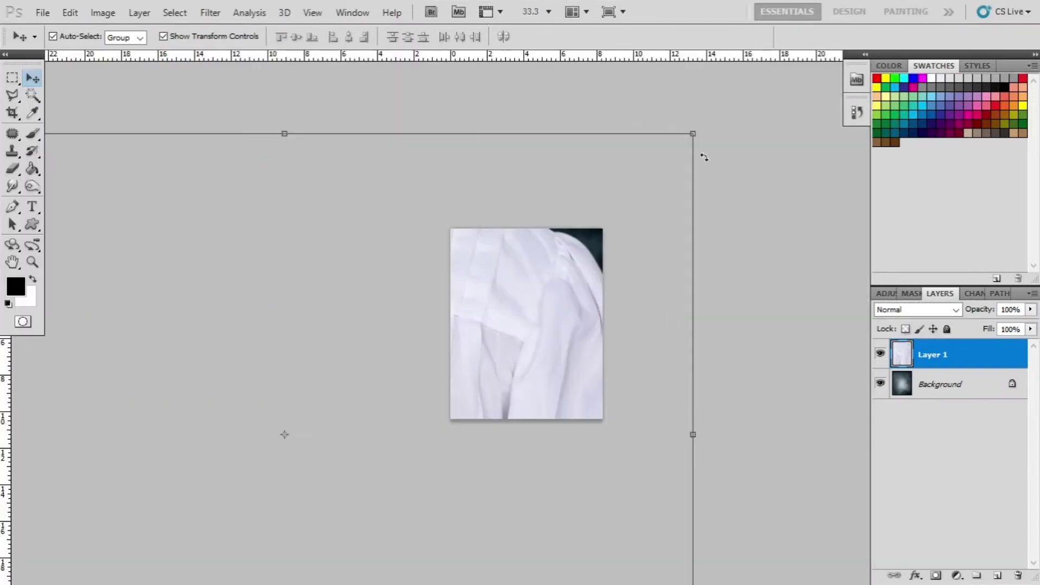
key(ctrl+minus)
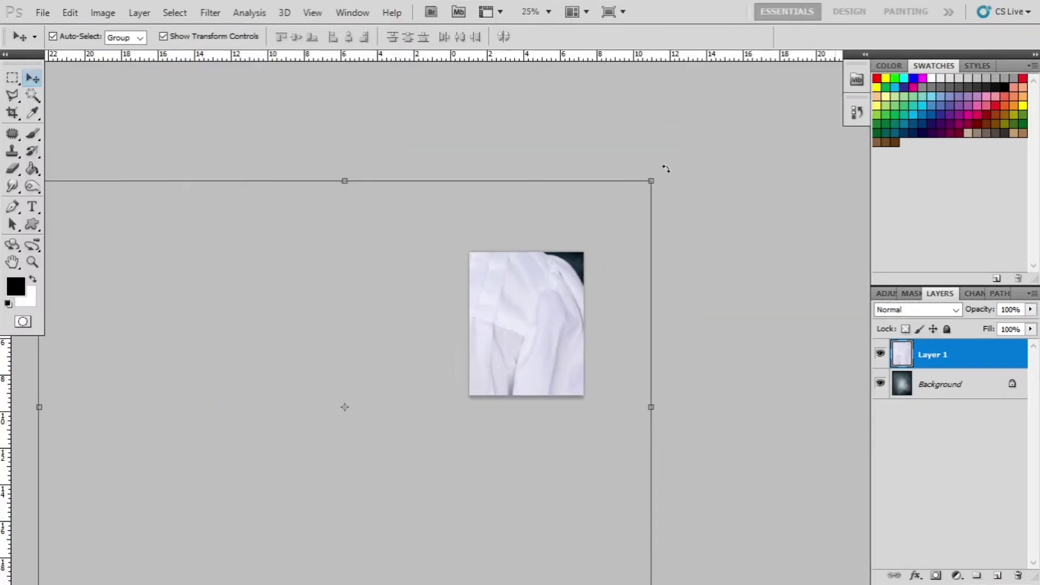
drag(652, 182, 596, 224)
drag(505, 337, 626, 313)
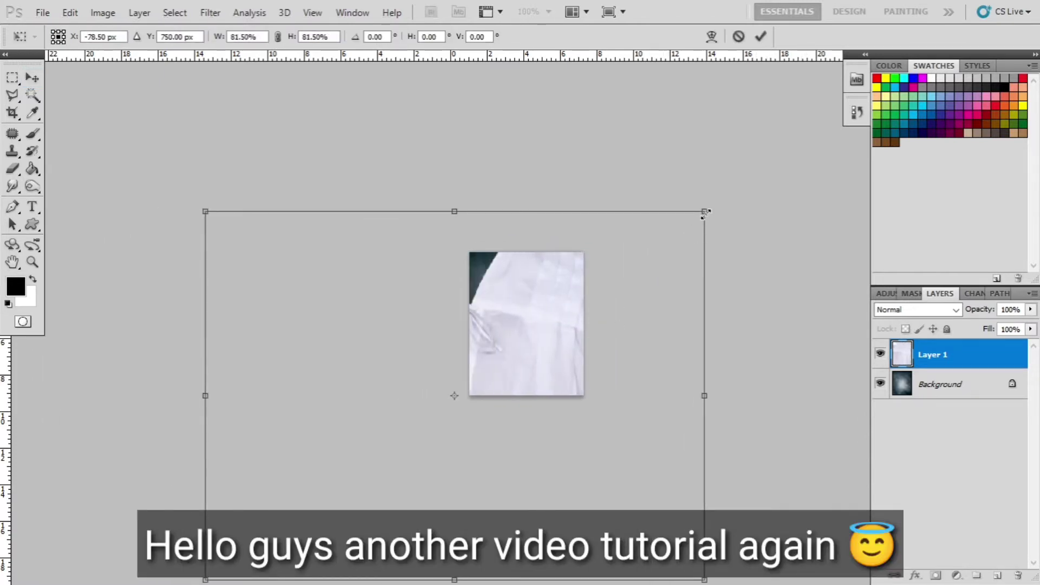
drag(705, 213, 587, 297)
key(Return)
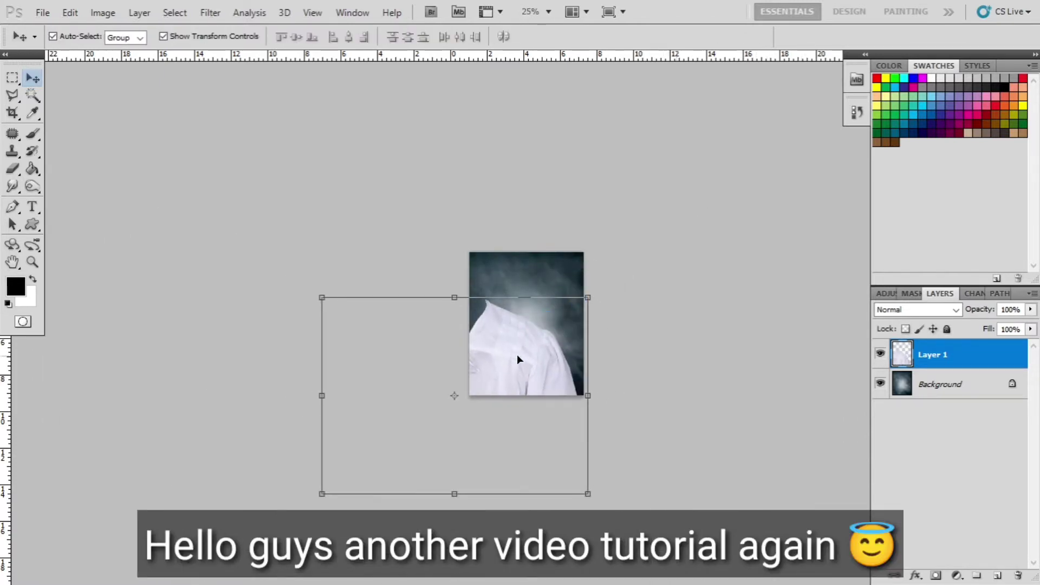
Move the gown over the lower canvas and scale it down to about 56.59%.
drag(518, 359, 574, 330)
drag(645, 271, 585, 309)
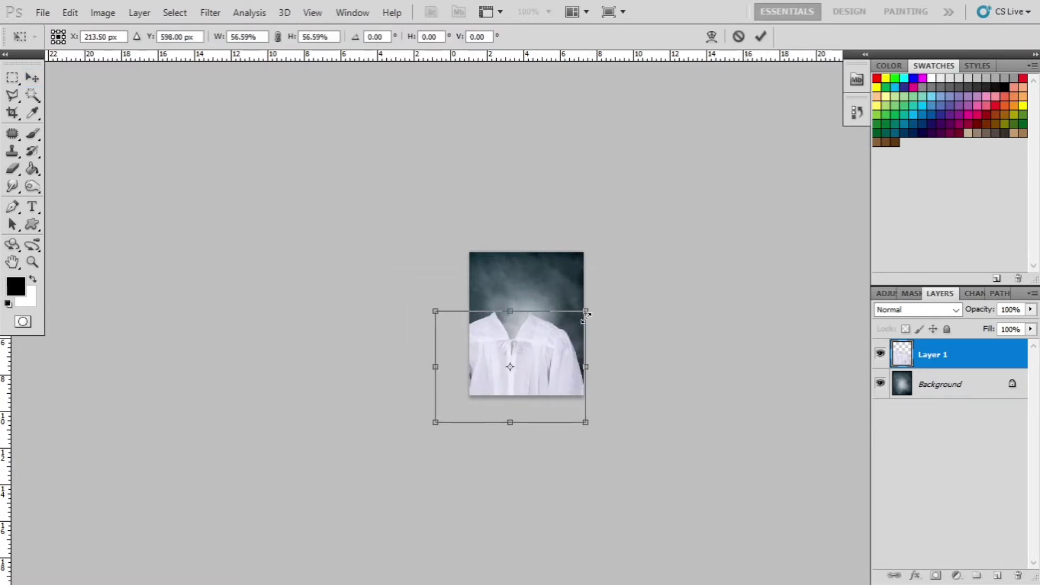
drag(528, 354, 548, 336)
key(Return)
key(ctrl+plus)
key(ctrl+plus)
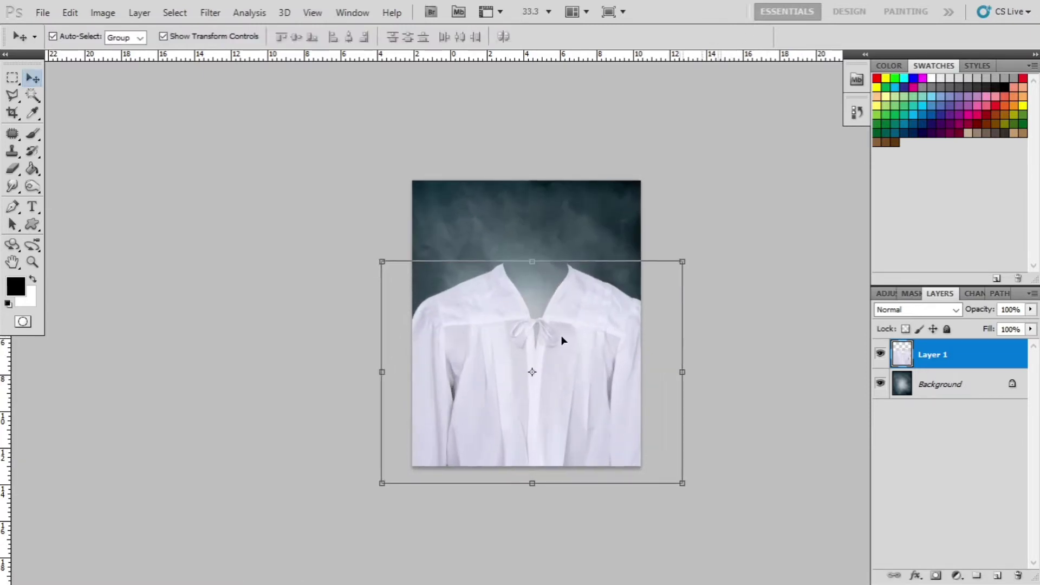
Scale the gown to about 79.64% and center it along the canvas's lower edge, at about X 296 px, Y 520 px.
drag(671, 266, 641, 284)
mouse_move(556, 349)
mouse_down()
mouse_move(557, 364)
mouse_move(558, 354)
mouse_up()
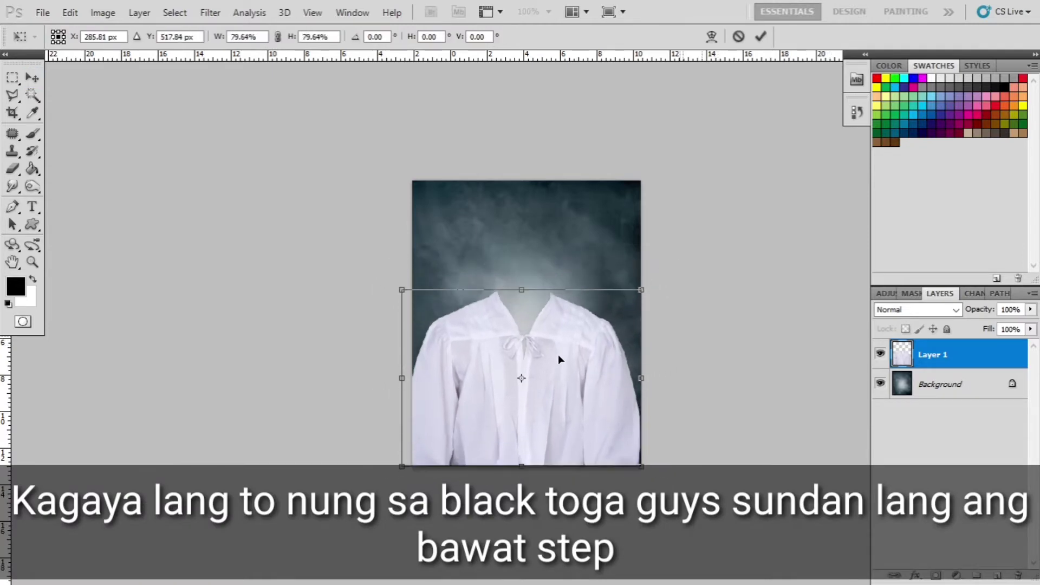
key(Right)
key(Right)
key(Right)
key(Right)
key(Right)
key(Right)
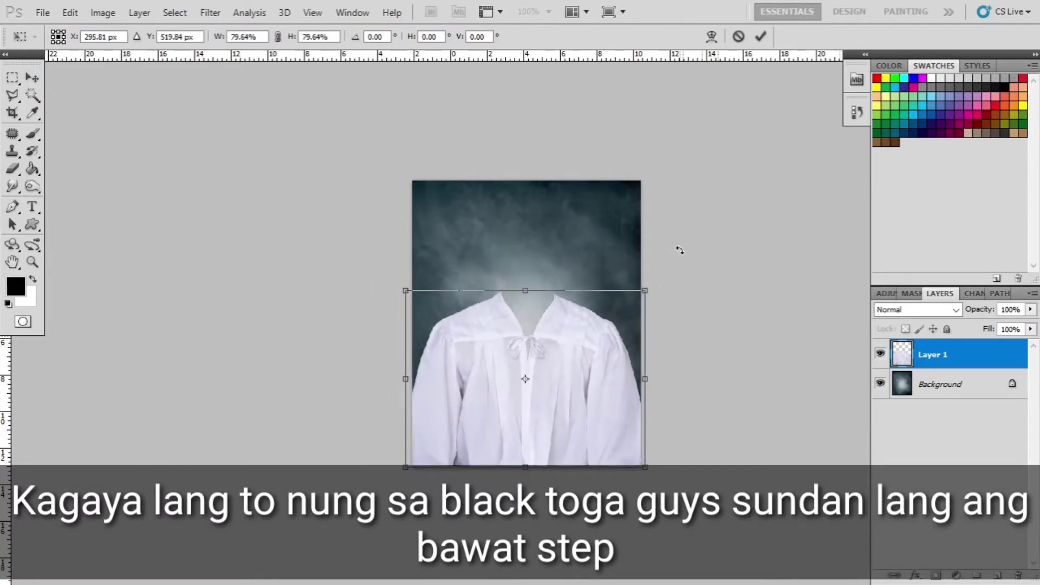
key(Return)
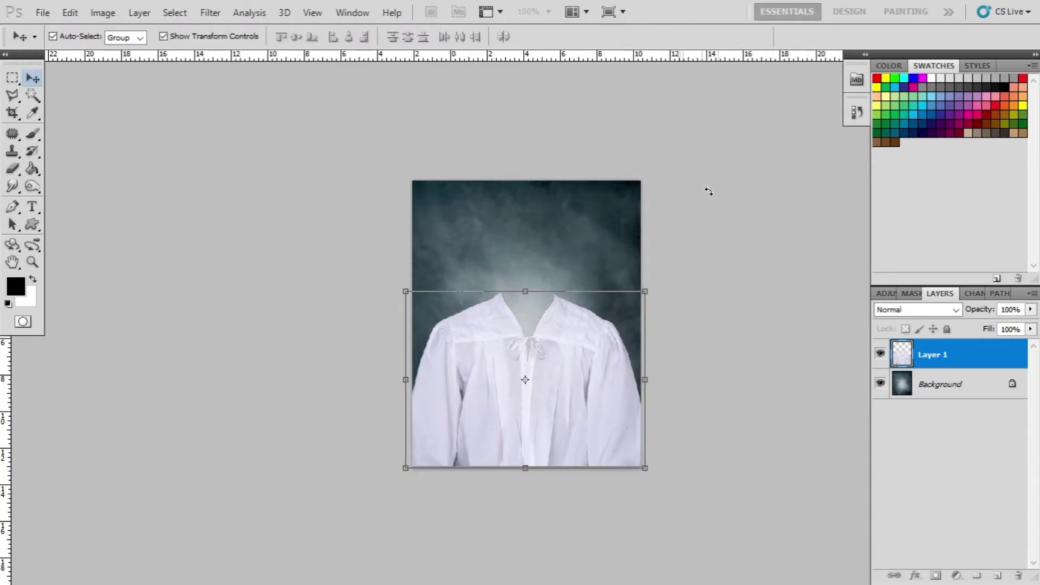
Open image26 from the desktop as a separate document and show it in full screen mode.
click(720, 192)
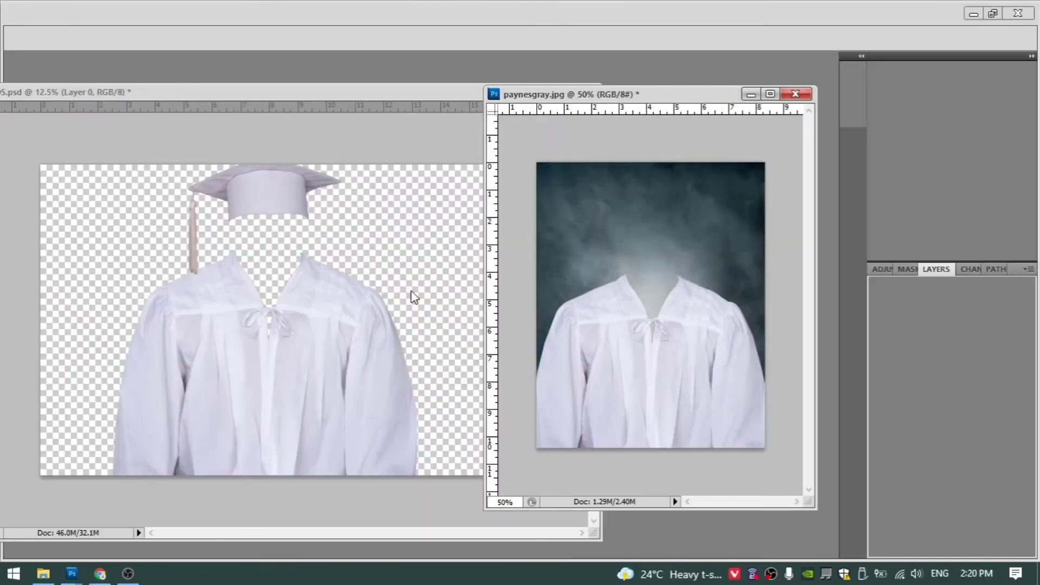
click(519, 202)
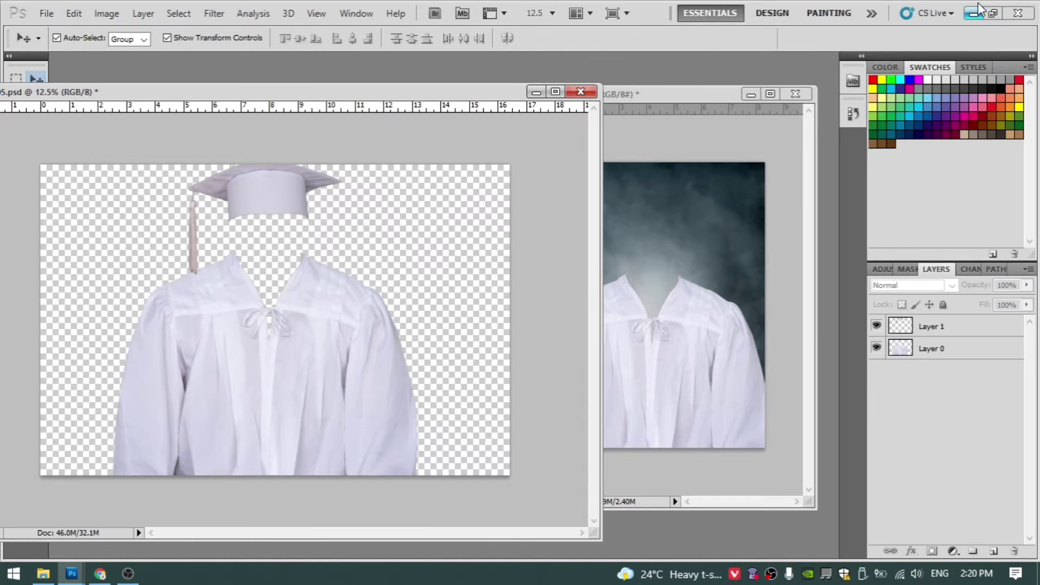
click(995, 15)
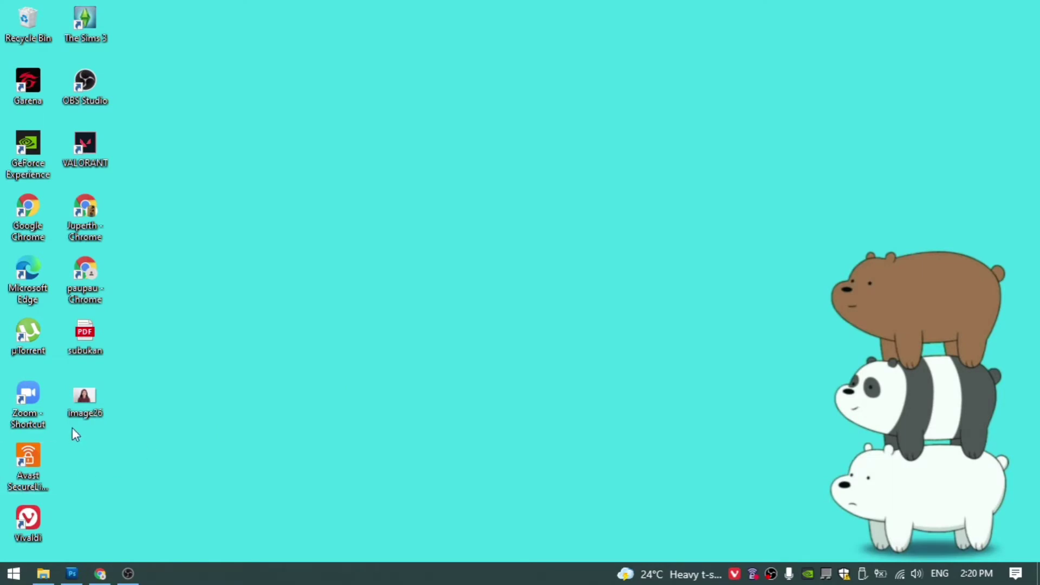
click(72, 573)
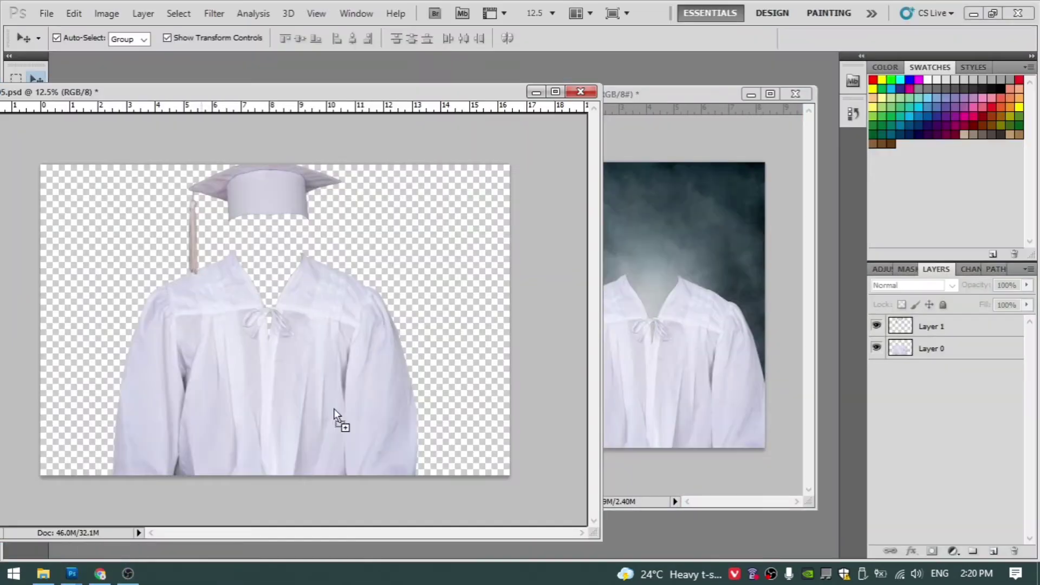
drag(333, 410, 500, 69)
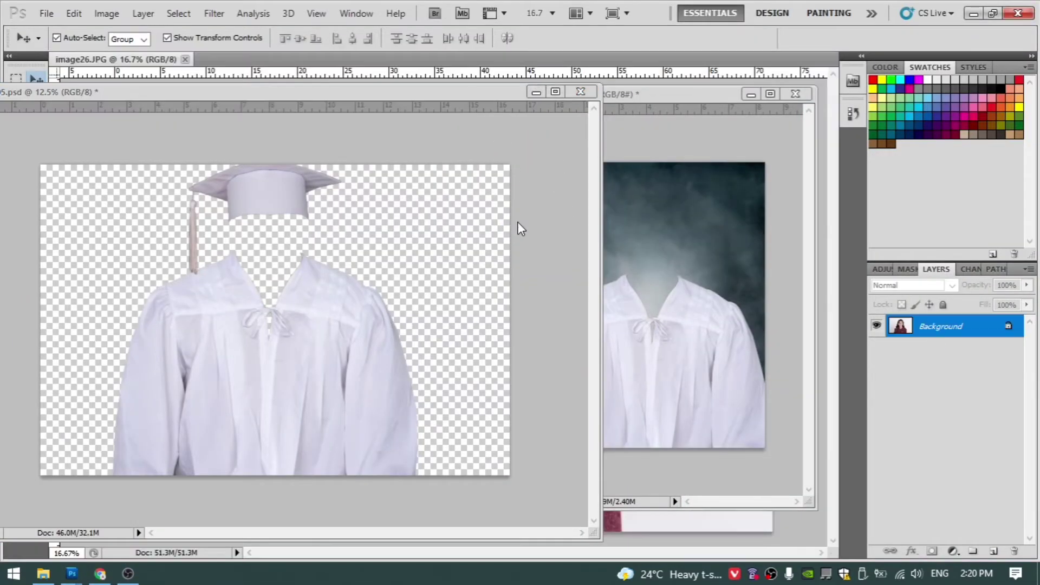
key(f)
Select the white backdrop around the woman in image26.JPG with the Magic Wand tool.
key(c)
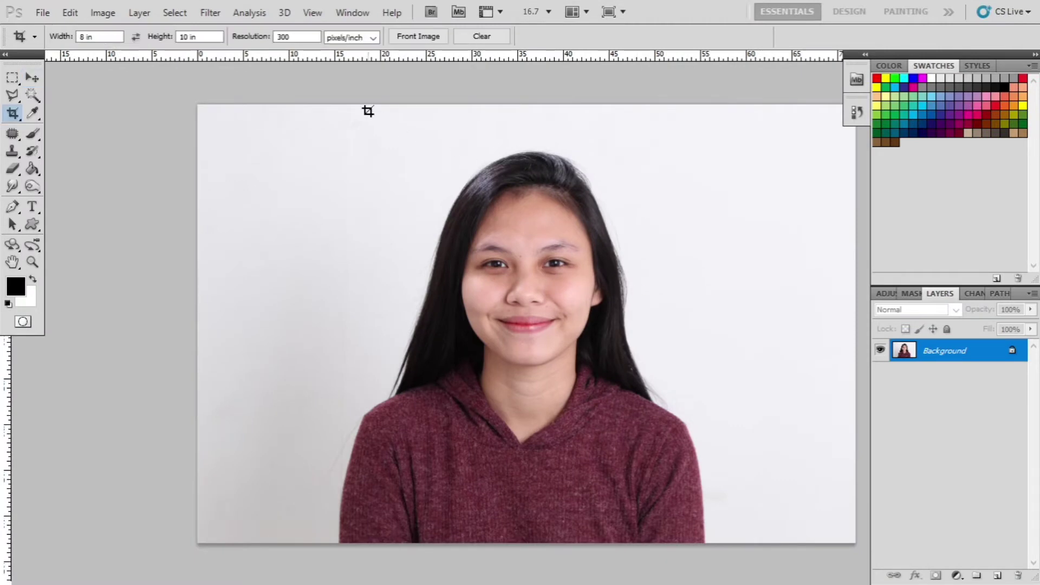
key(ctrl+plus)
key(ctrl+minus)
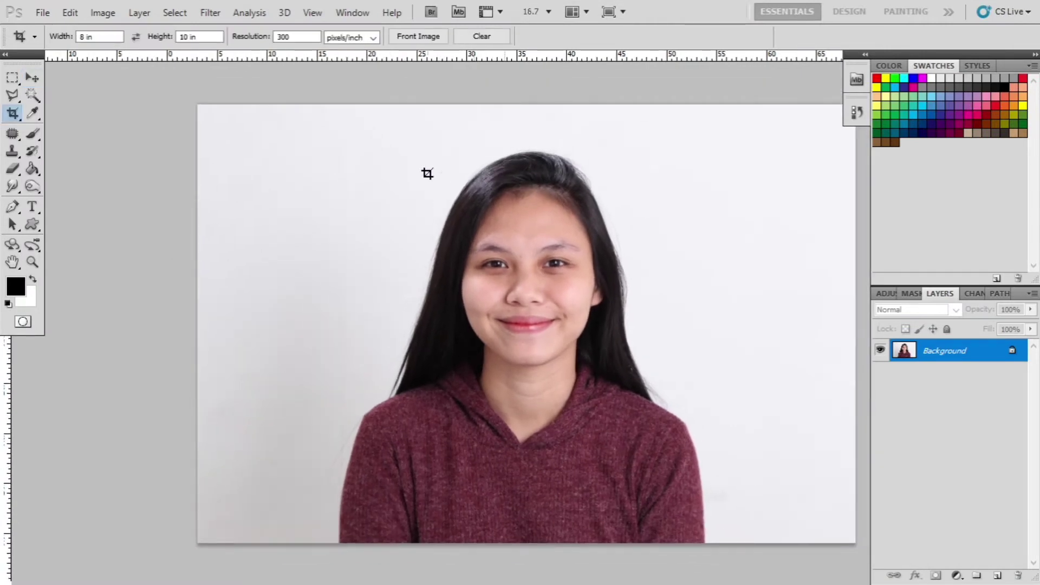
drag(32, 96, 70, 108)
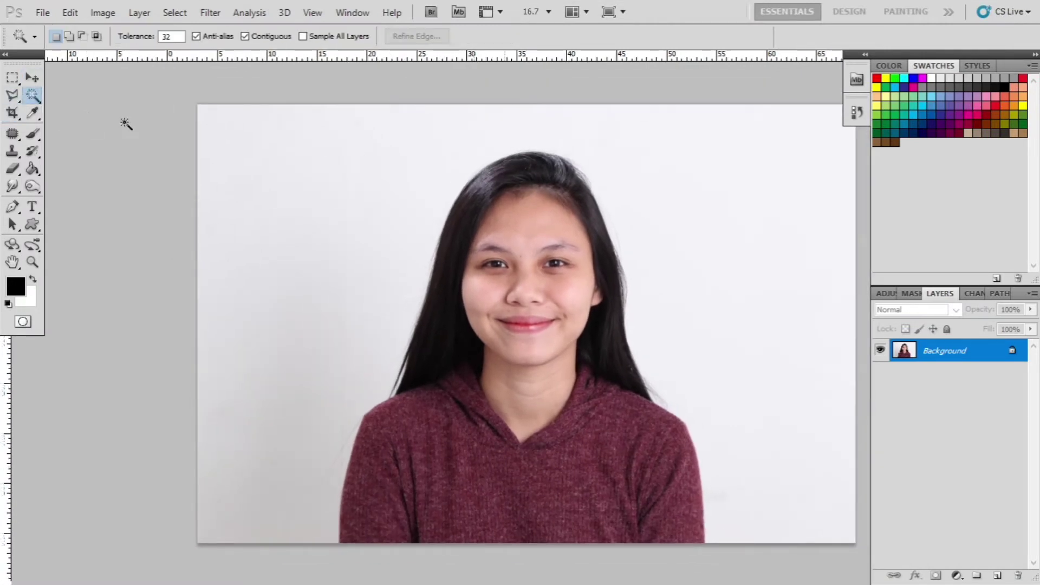
key(ctrl+minus)
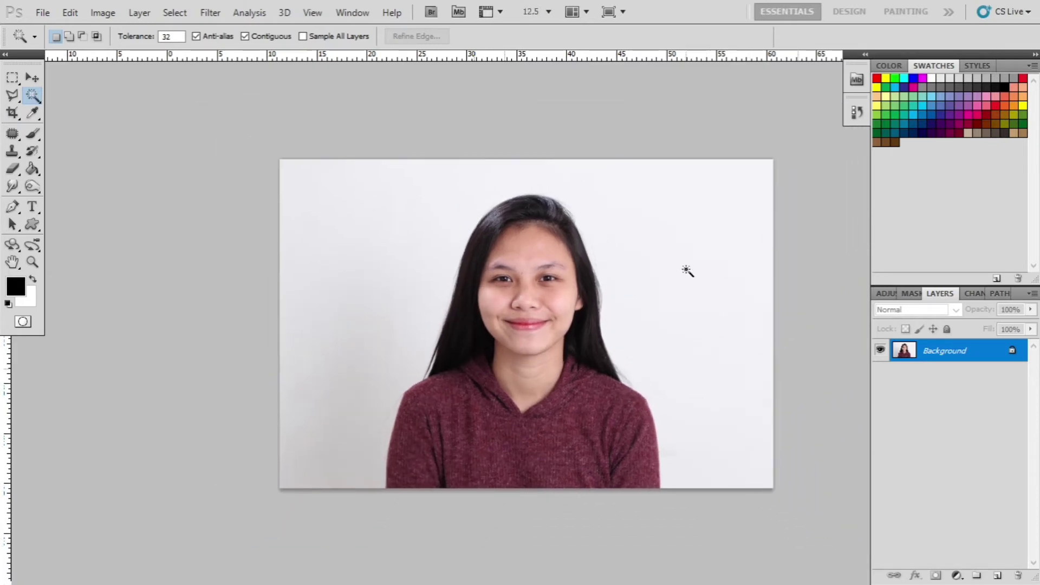
click(692, 268)
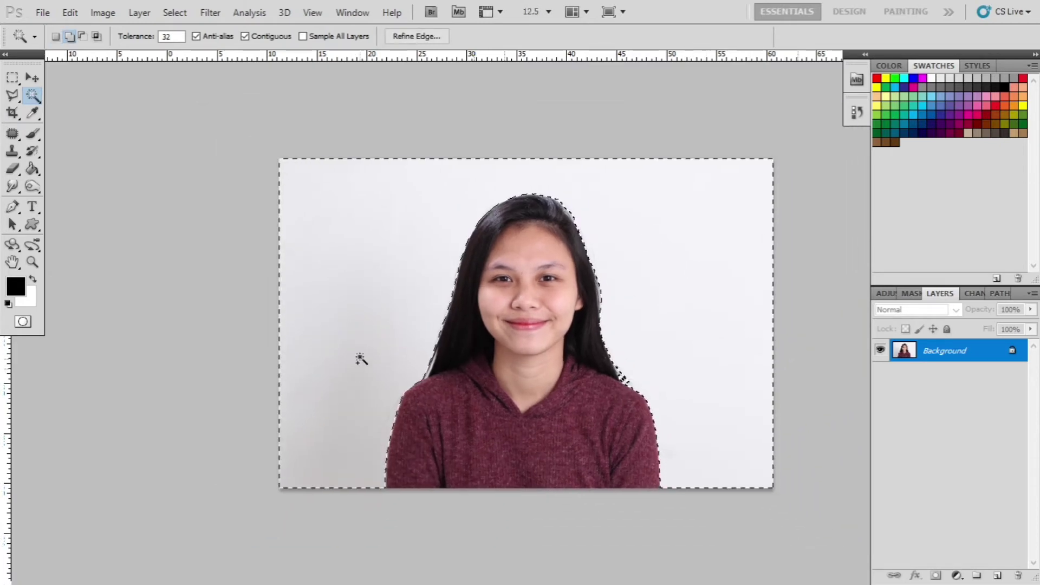
right_click(417, 228)
click(483, 364)
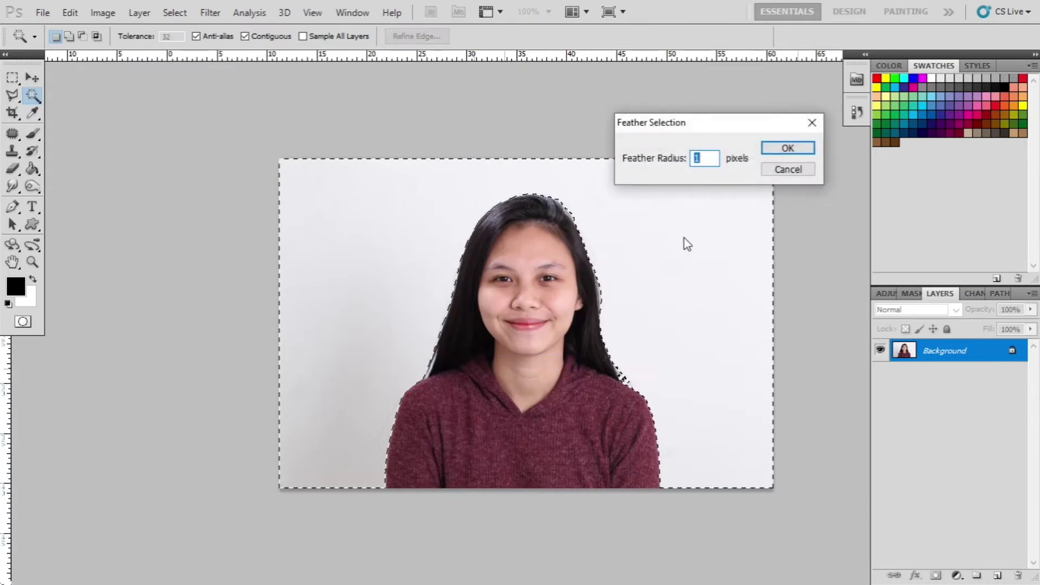
key(Escape)
Refine the backdrop selection's edge along both sides of the hair, using a refine radius brush of size 400.
right_click(657, 188)
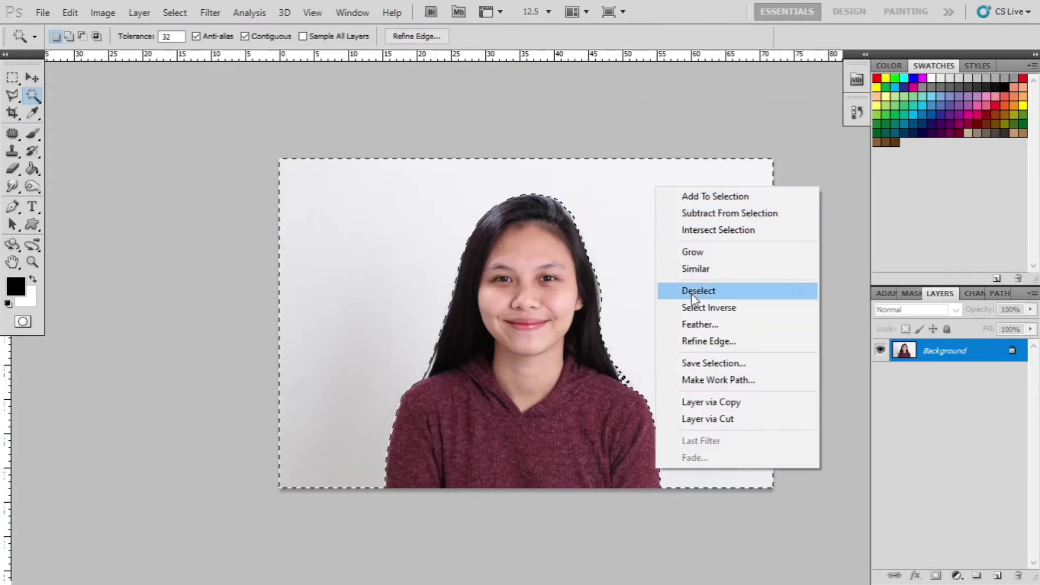
click(695, 341)
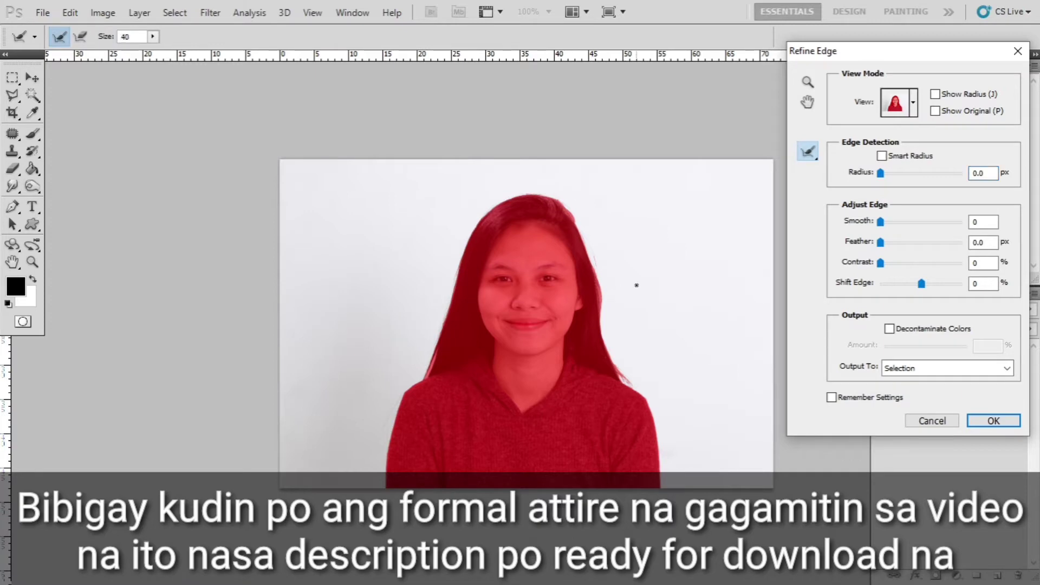
key(ctrl+plus)
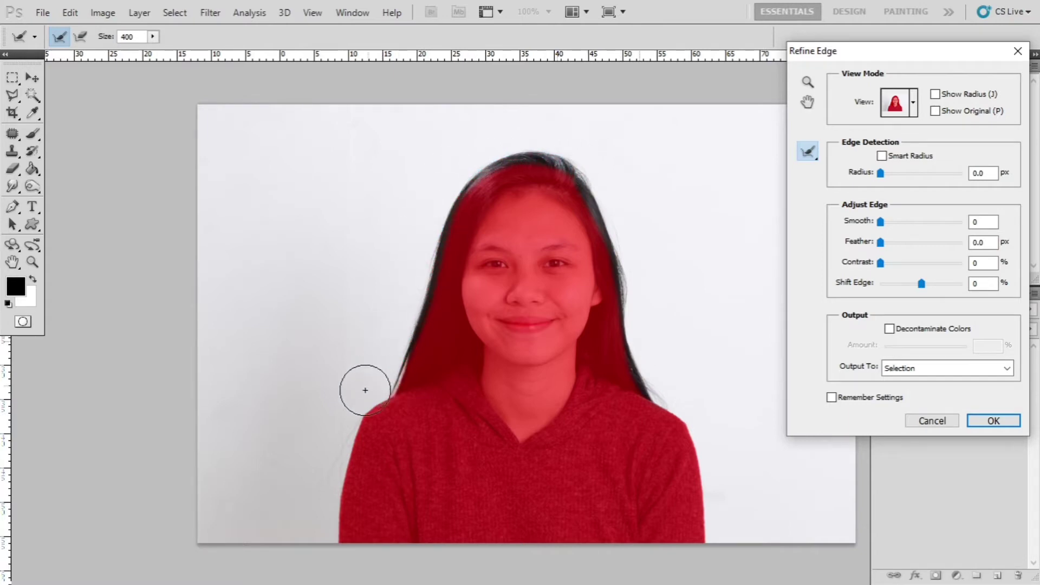
key(Return)
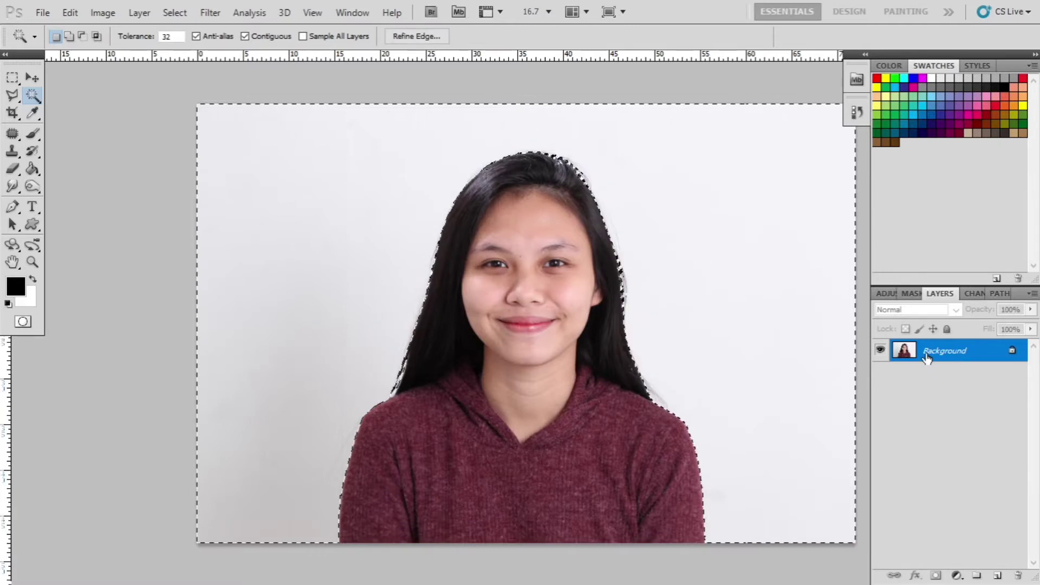
Convert the Background of image26.JPG to a regular layer, delete the selected backdrop and clear the selection.
double_click(903, 351)
key(Return)
key(Delete)
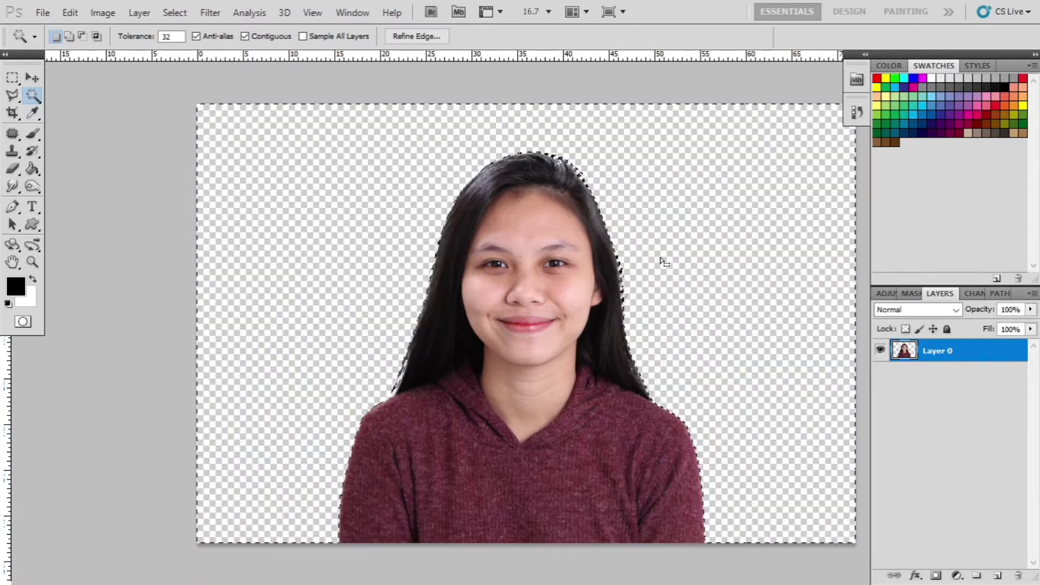
key(ctrl+d)
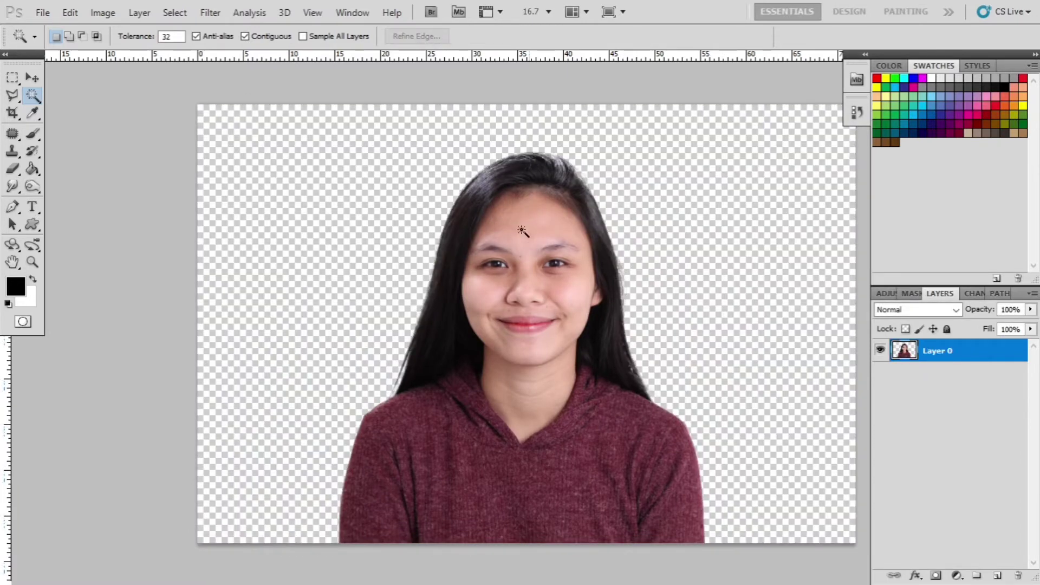
Copy the cut-out portrait into the paynesgray.jpg document and show that document in full screen mode.
key(f)
key(f)
drag(163, 60, 154, 108)
key(v)
drag(311, 261, 689, 239)
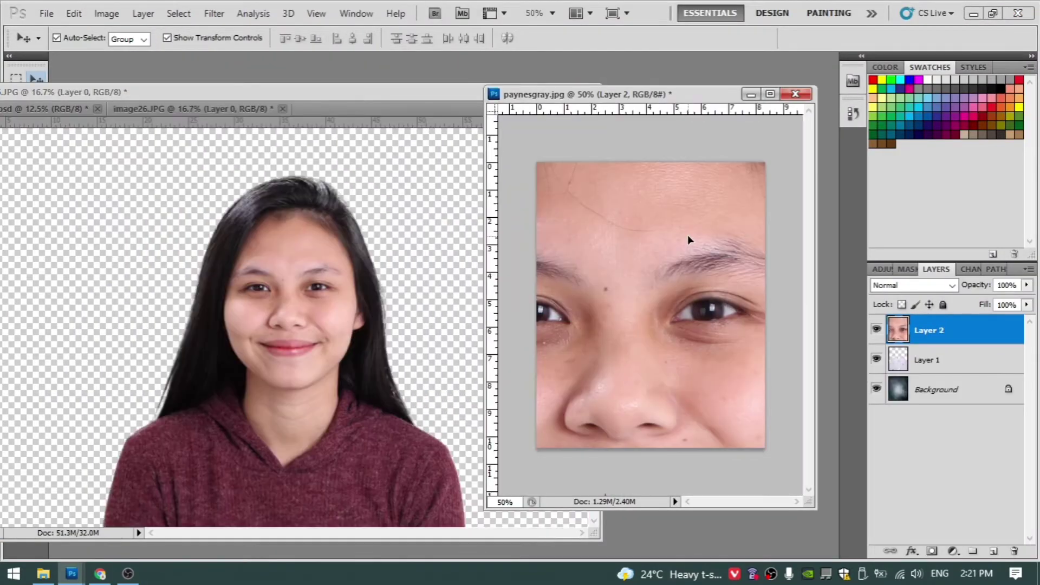
key(f)
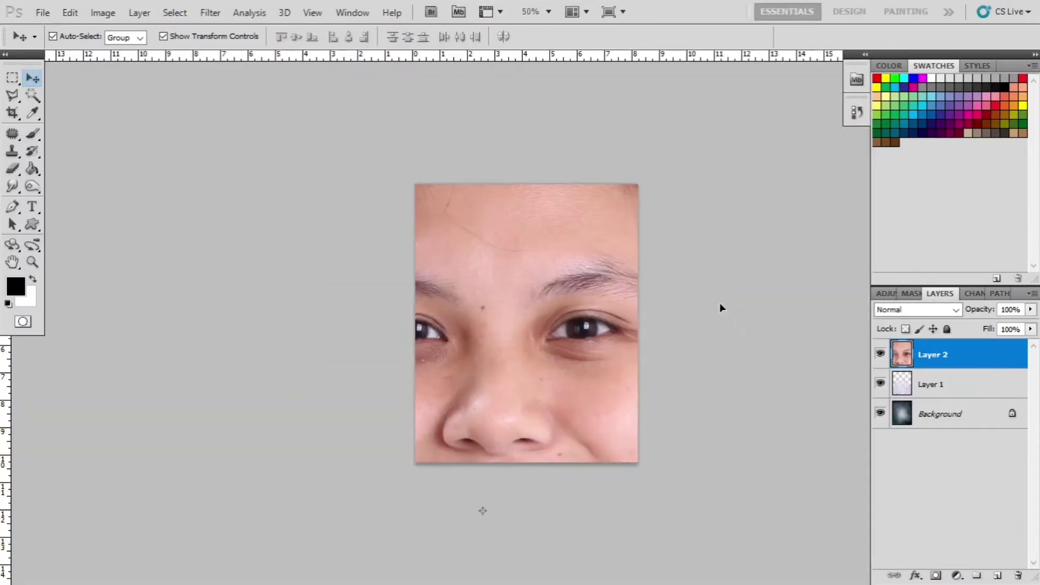
Scale the portrait layer down until the head and shoulders fit the canvas, finishing with a reduction to about 67.57%.
key(ctrl+t)
key(ctrl+minus)
key(ctrl+minus)
key(ctrl+minus)
drag(696, 167, 575, 306)
key(Return)
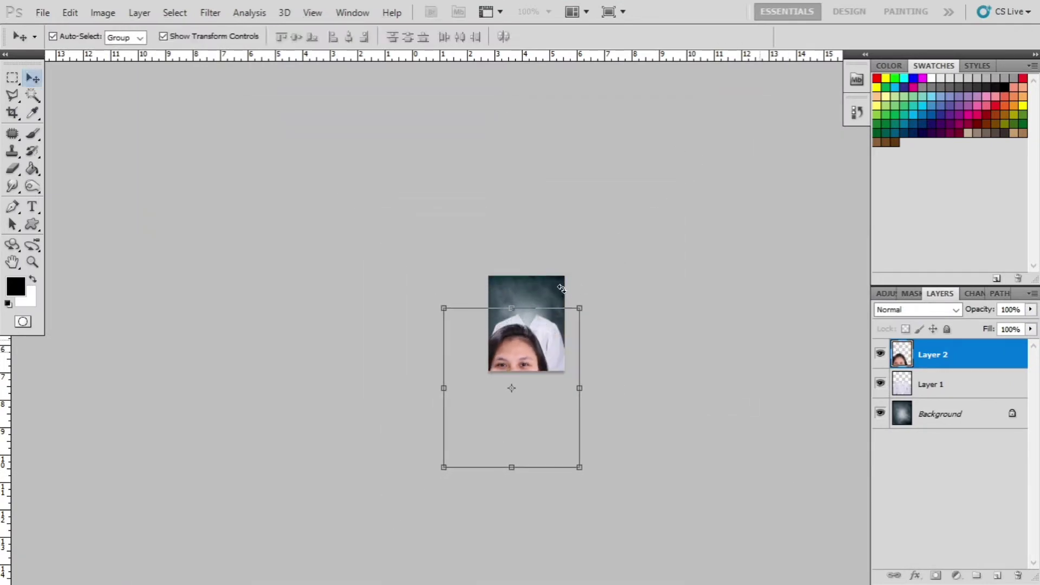
key(ctrl+plus)
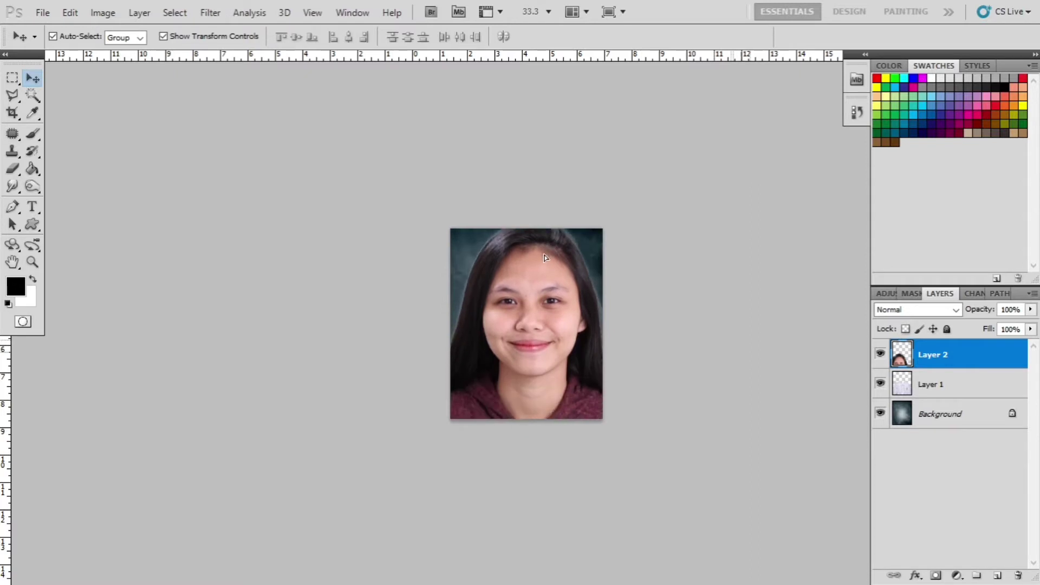
drag(661, 187, 613, 233)
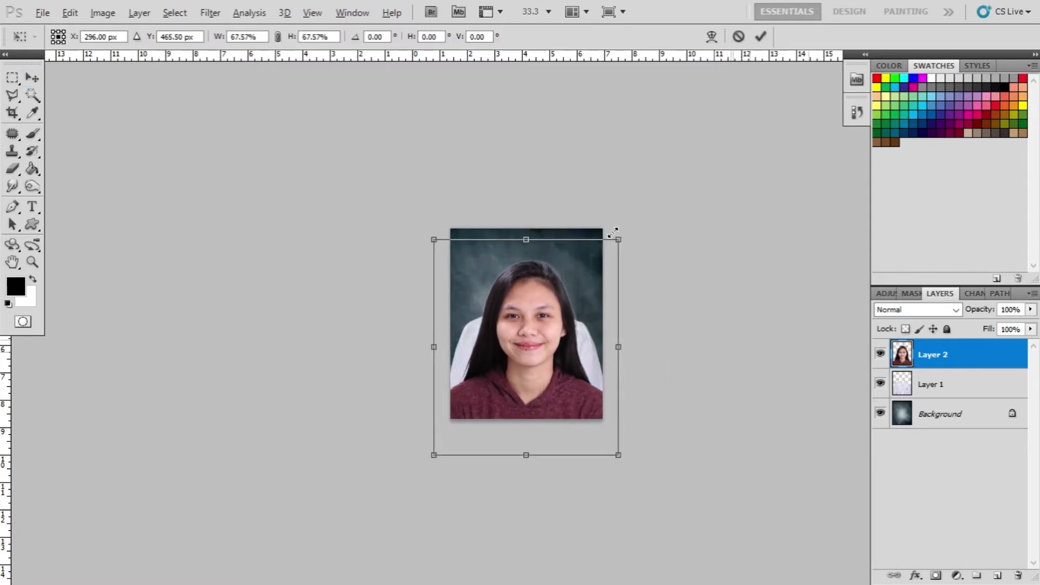
key(Return)
Send the portrait layer behind the gown layer, then shrink and position it so the neck sits inside the gown's collar.
key(ctrl+bracketleft)
drag(534, 291, 534, 252)
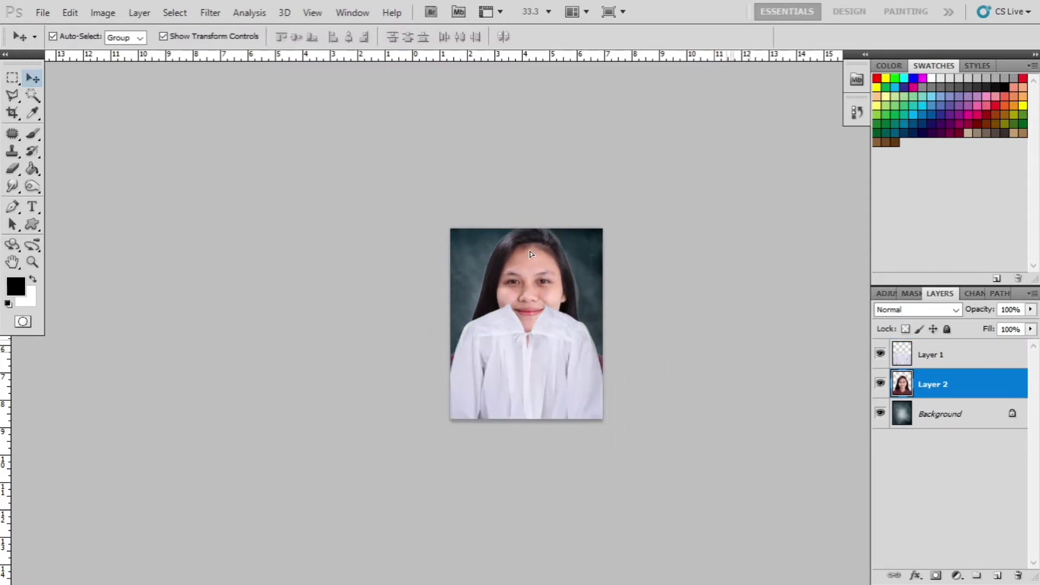
key(ctrl+t)
drag(617, 199, 600, 225)
key(Return)
key(ctrl+plus)
key(ctrl+plus)
drag(560, 270, 562, 230)
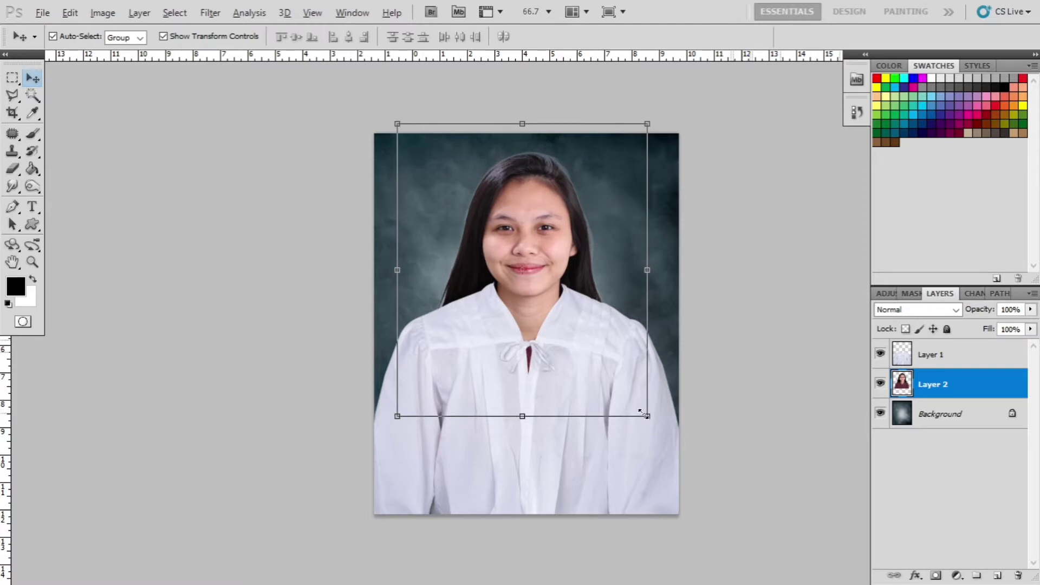
Enlarge the portrait layer to about 102.15% and nudge it slightly up behind the gown's collar.
drag(646, 417, 651, 417)
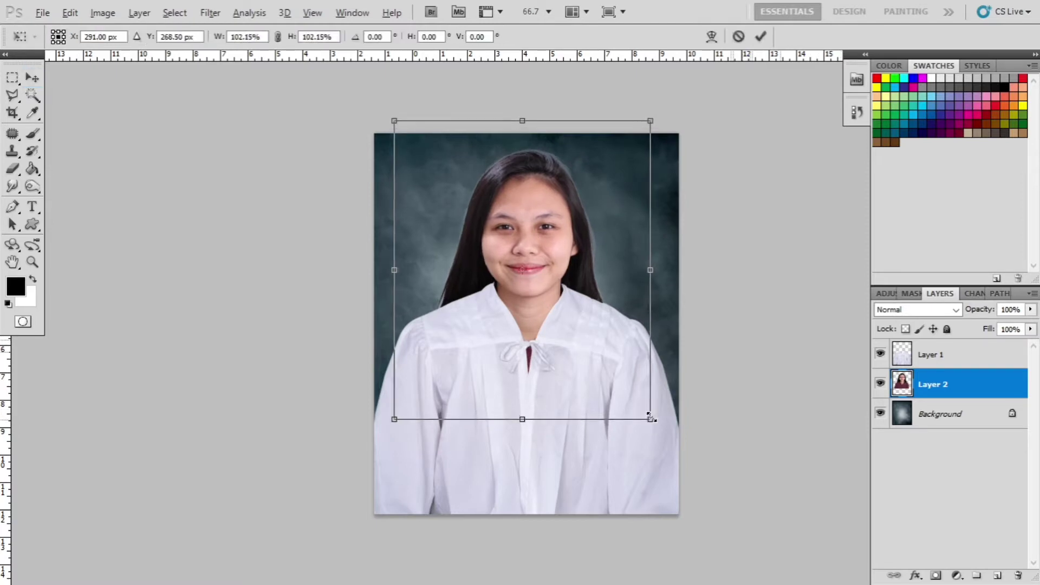
key(Left)
key(Right)
key(Up)
key(Up)
key(Right)
key(Up)
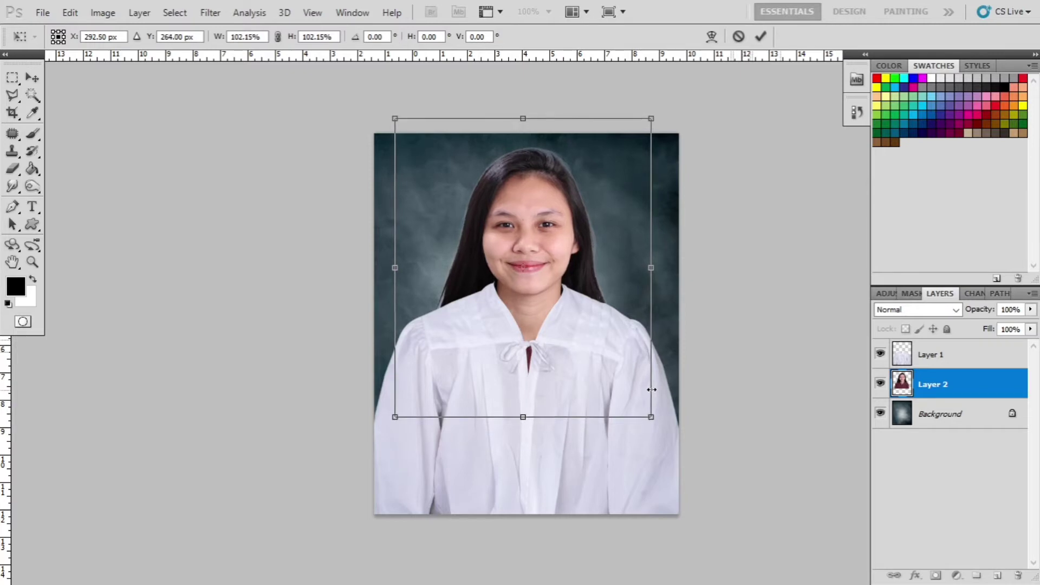
key(Return)
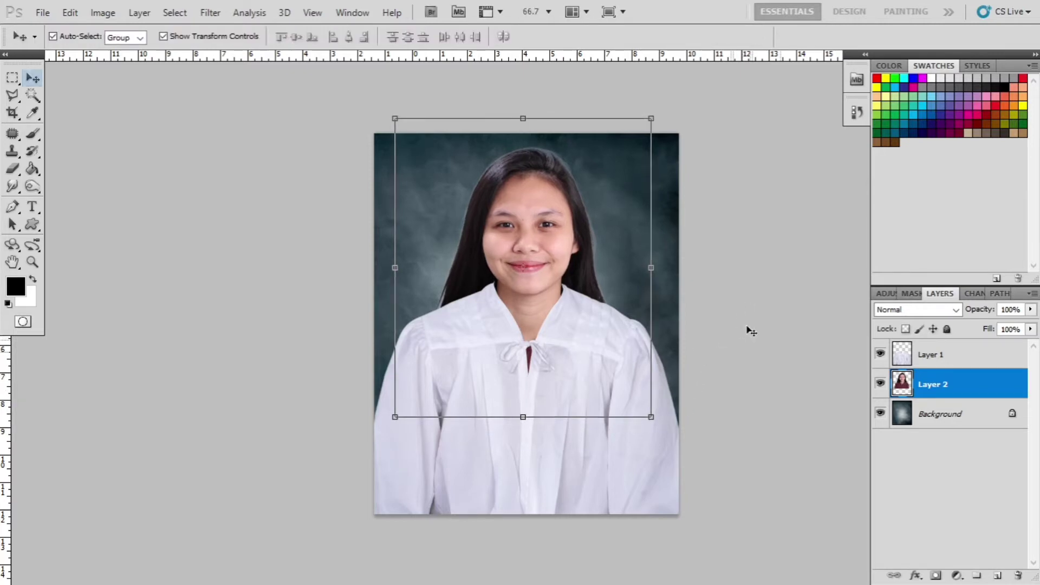
Lower the gown layer slightly on the canvas with small nudges.
click(750, 329)
click(599, 389)
key(Down)
key(Down)
key(Down)
key(Down)
key(Down)
key(Down)
key(Down)
key(Down)
key(Down)
key(Down)
key(Down)
key(Down)
key(Down)
key(Down)
key(Down)
key(Down)
key(Down)
key(Down)
key(Down)
key(Down)
key(Down)
key(Down)
key(Down)
key(Down)
key(Down)
key(Down)
key(Down)
key(Down)
key(Down)
key(Down)
key(Down)
key(Down)
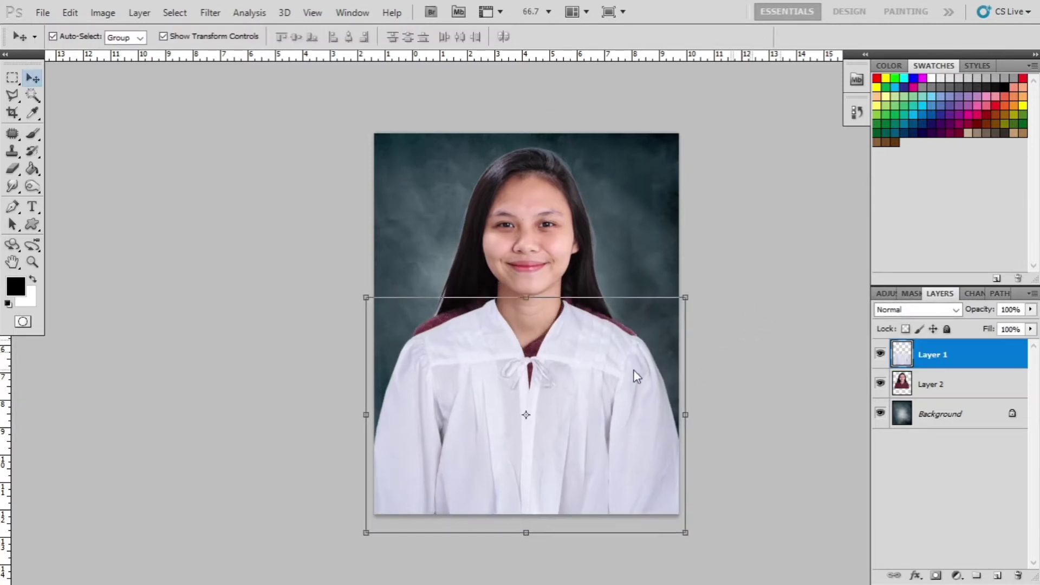
Lower the portrait layer to match the gown so the neck sits inside the collar, then deselect the layer.
click(623, 266)
key(Down)
key(Down)
key(Down)
key(Down)
key(Down)
key(Down)
key(Down)
key(Down)
key(Down)
key(Down)
key(Down)
key(Down)
key(Down)
key(Down)
key(Down)
key(Down)
key(Down)
key(Down)
key(Down)
key(Down)
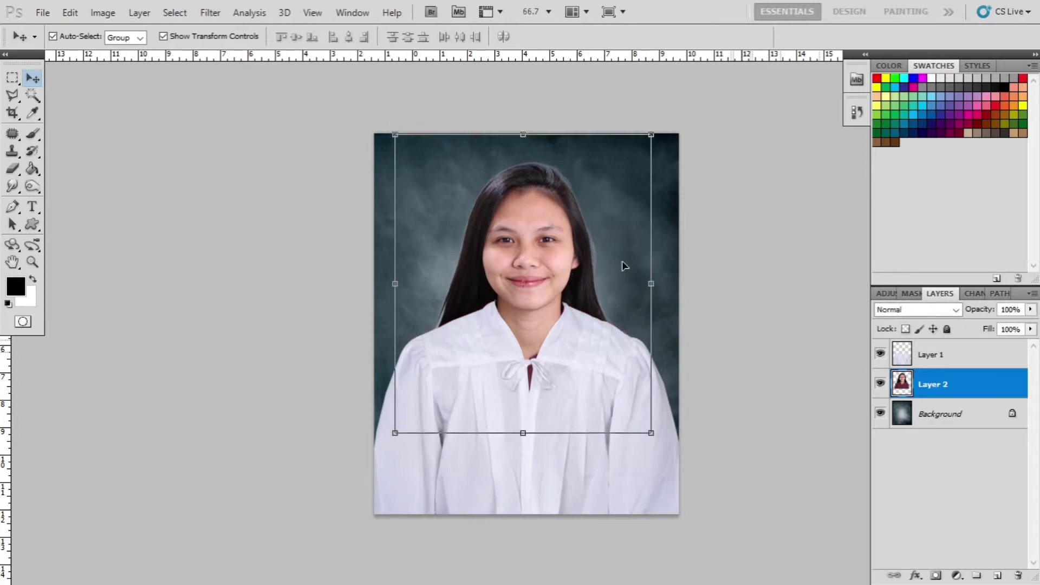
click(735, 246)
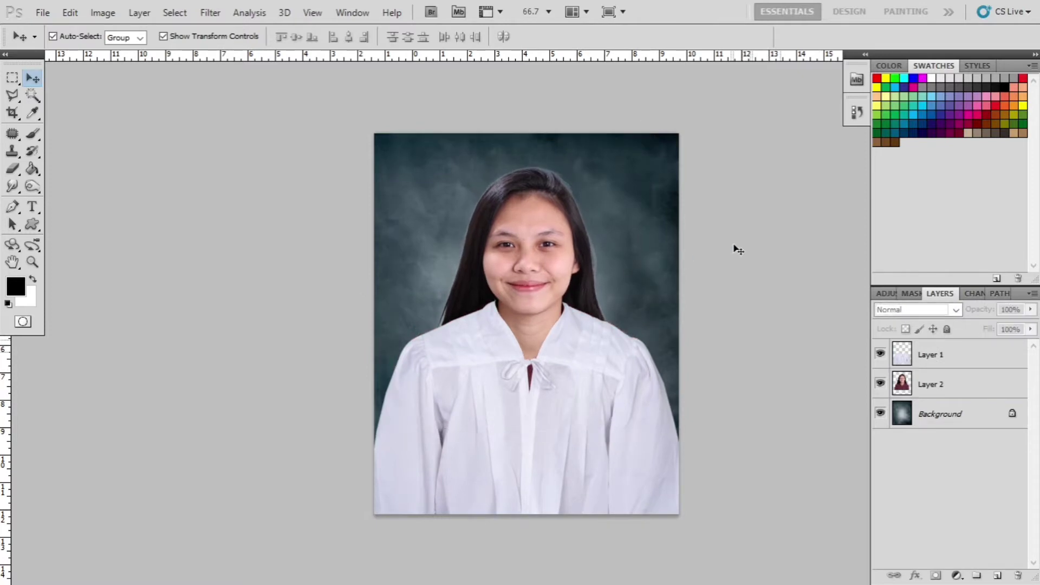
Inspect how the portrait and gown fit together, both close up and as a whole.
key(ctrl+minus)
key(ctrl+plus)
key(ctrl+plus)
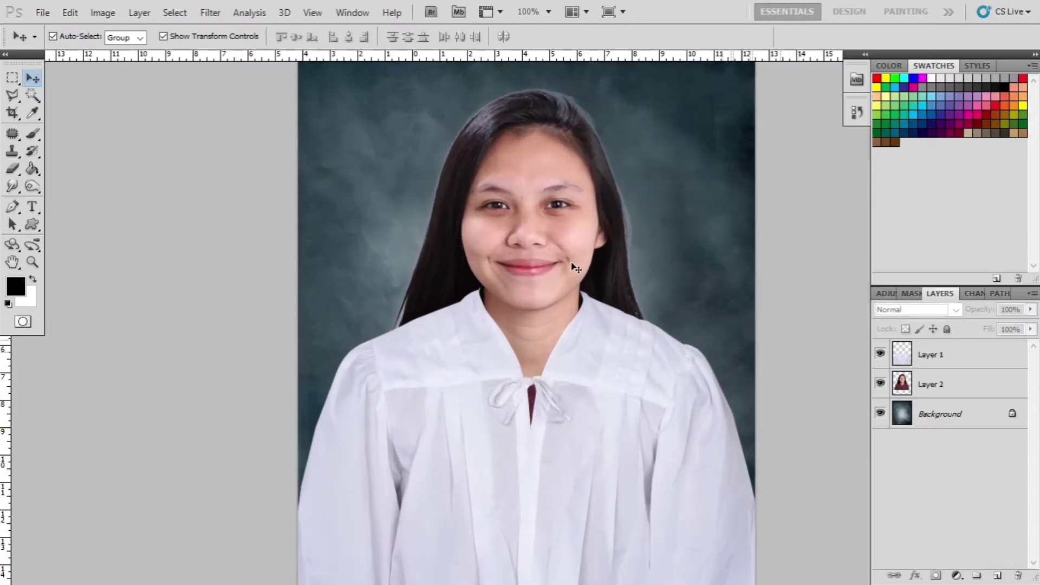
click(572, 263)
click(645, 367)
key(ctrl+minus)
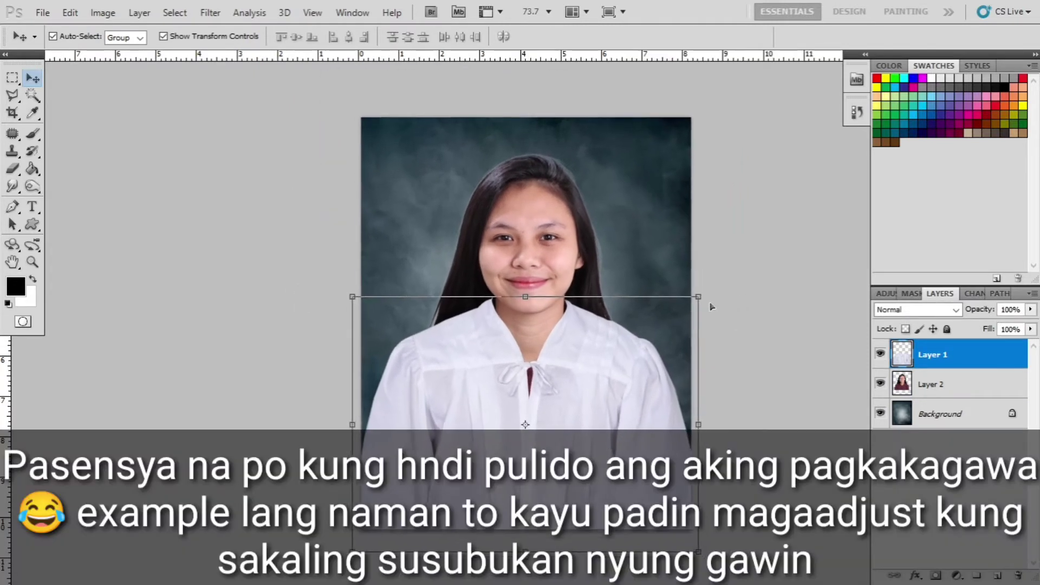
key(ctrl+minus)
click(716, 290)
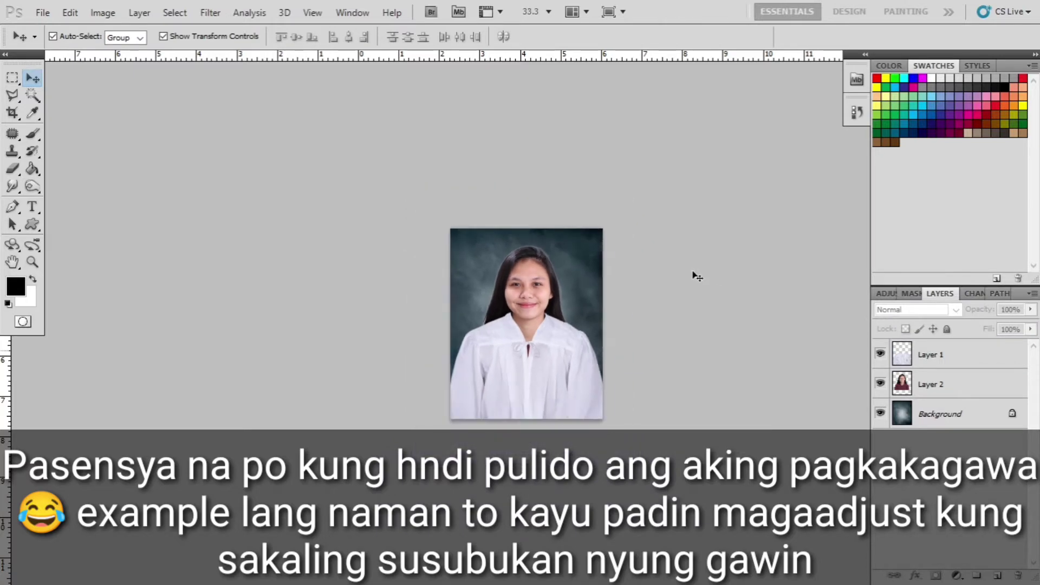
key(ctrl+plus)
key(ctrl+plus)
key(ctrl+minus)
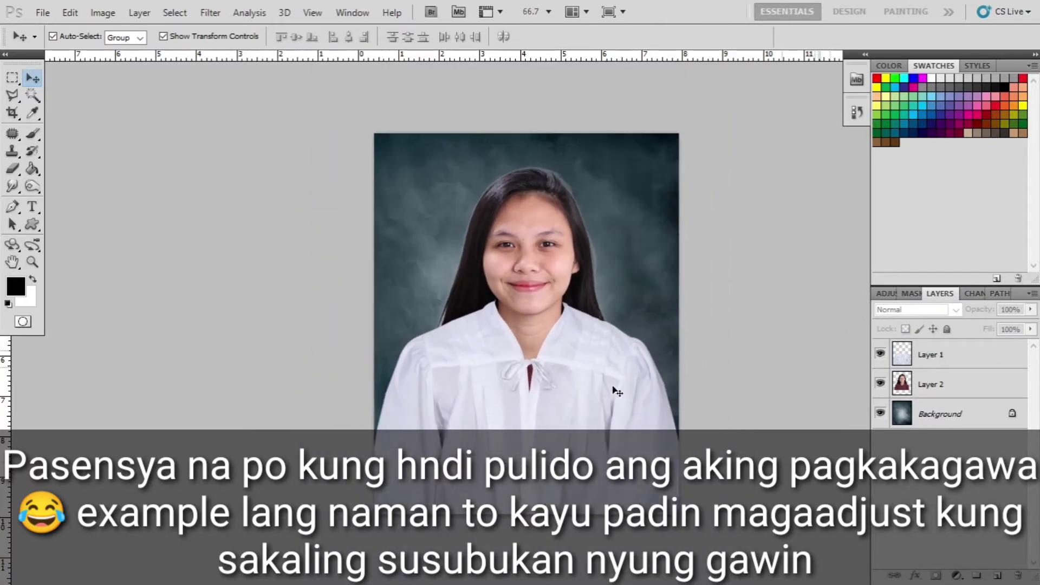
Scale the gown layer down slightly and deselect it.
click(616, 389)
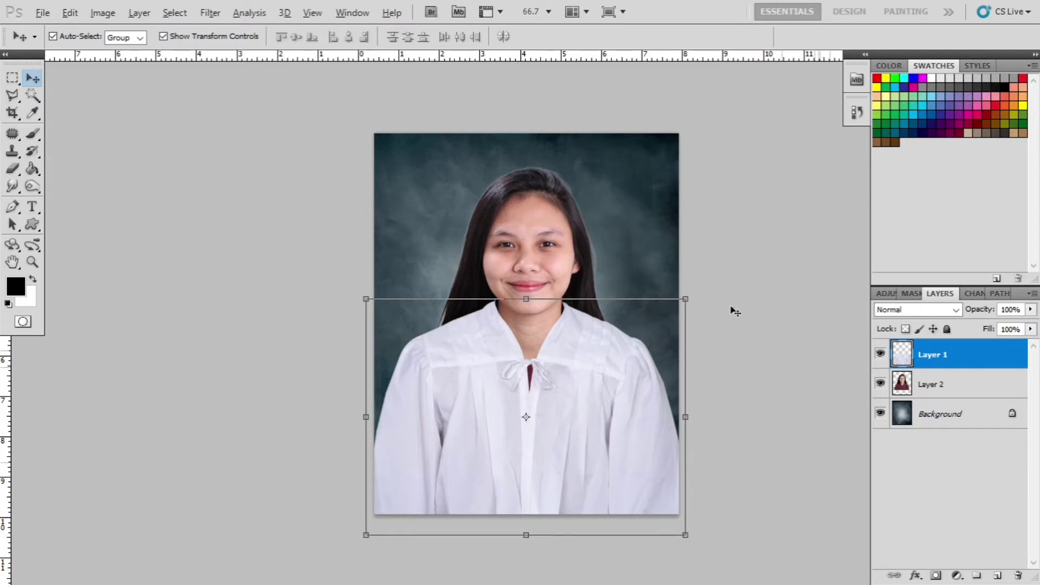
drag(686, 298, 684, 303)
key(Return)
click(768, 224)
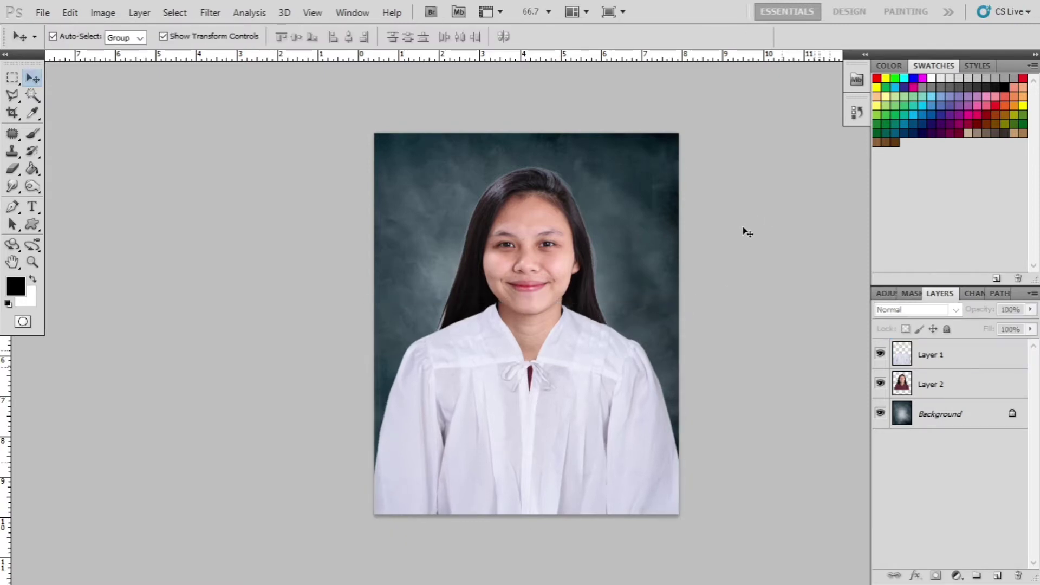
Select the gown's left collar and shoulder area on Layer 1 and warp the collar inward against the neck, then clear the selection.
key(ctrl+plus)
key(ctrl+plus)
key(ctrl+plus)
click(428, 328)
drag(419, 319, 442, 277)
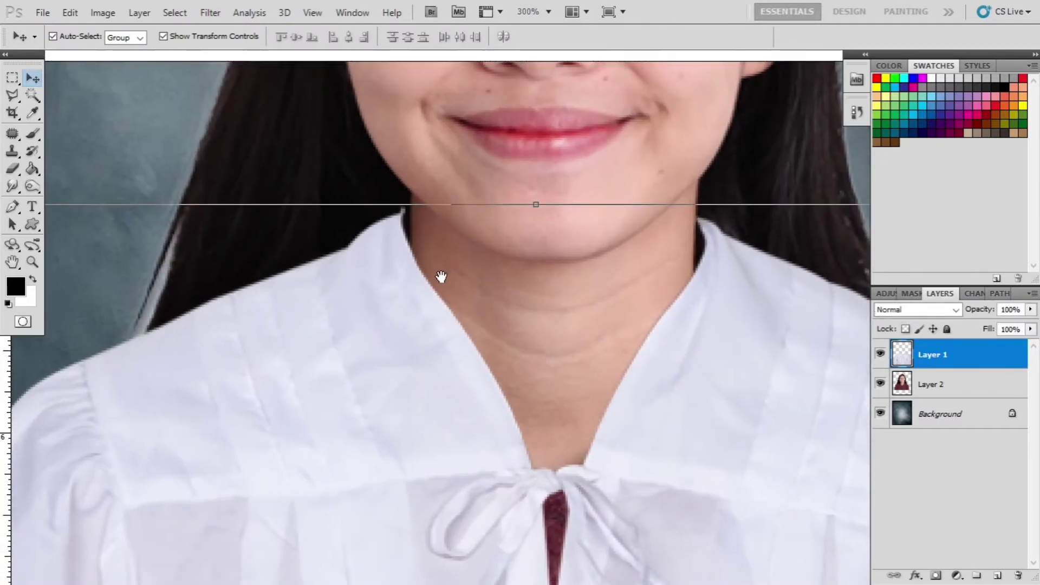
drag(520, 273, 598, 282)
key(m)
drag(168, 467, 132, 490)
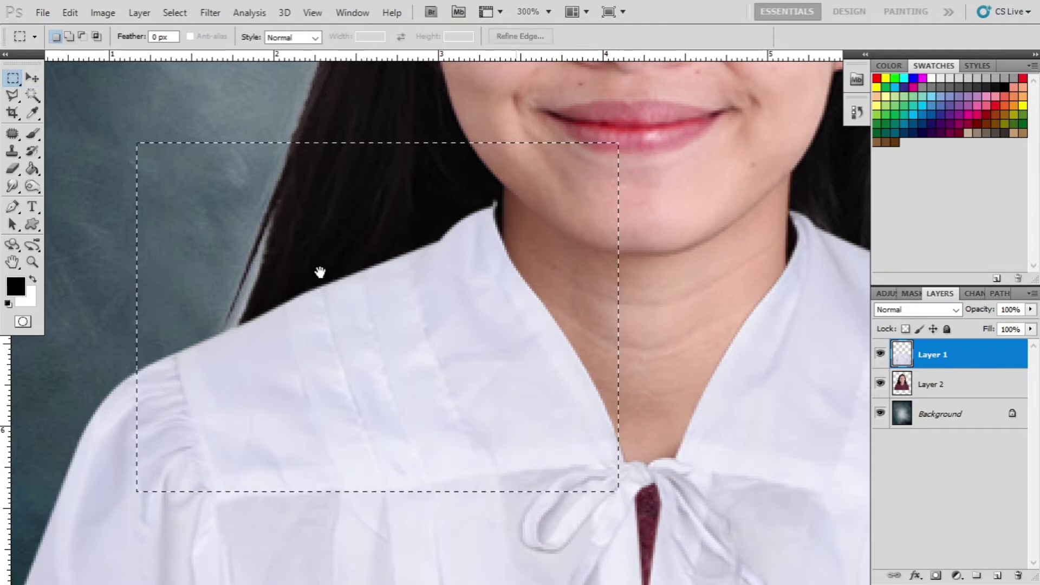
drag(318, 271, 402, 284)
key(ctrl+t)
right_click(521, 173)
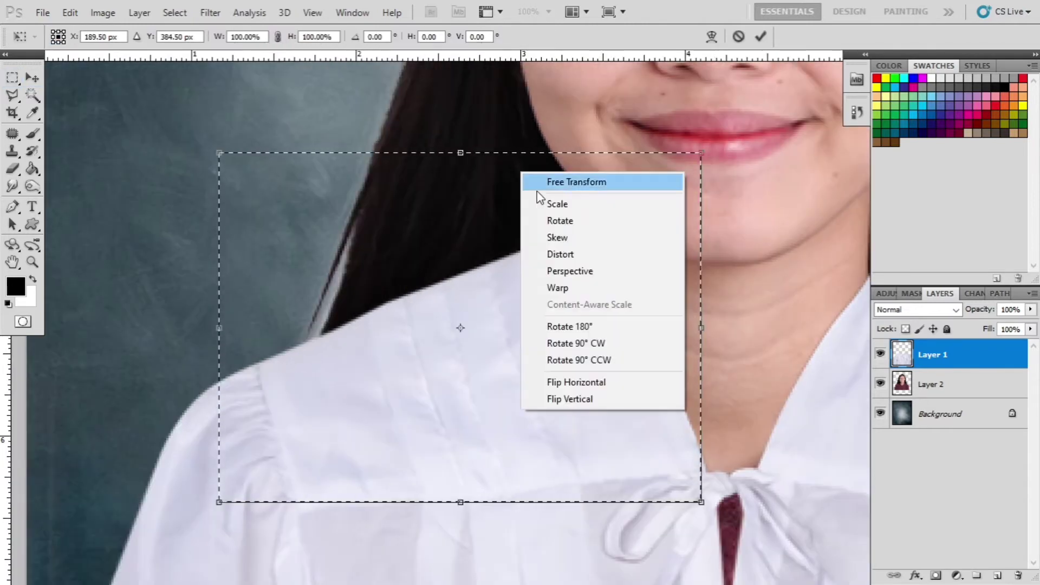
click(557, 287)
drag(543, 155, 569, 158)
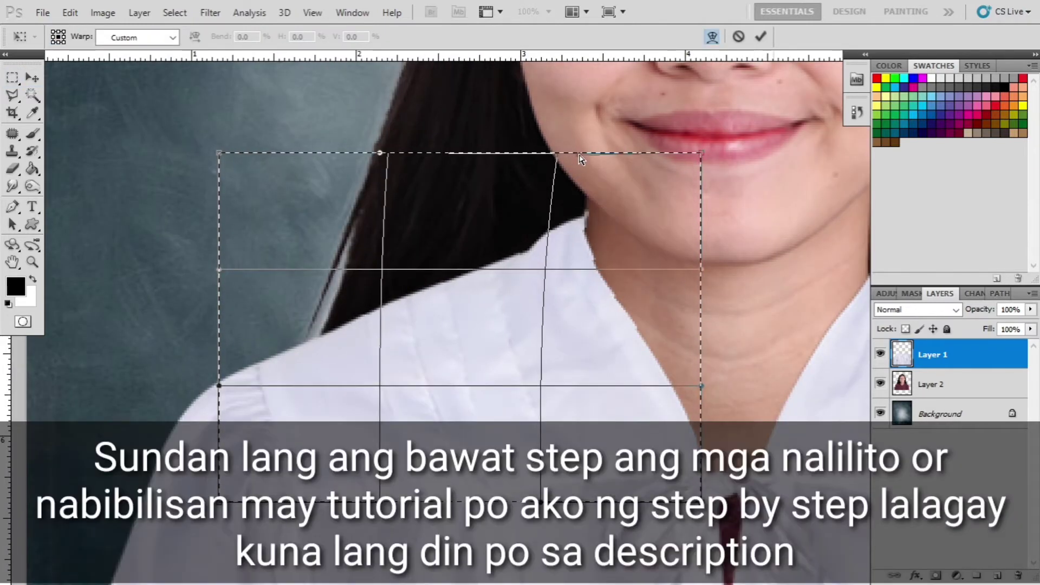
key(Return)
key(ctrl+d)
scroll(619, 186, right, 3)
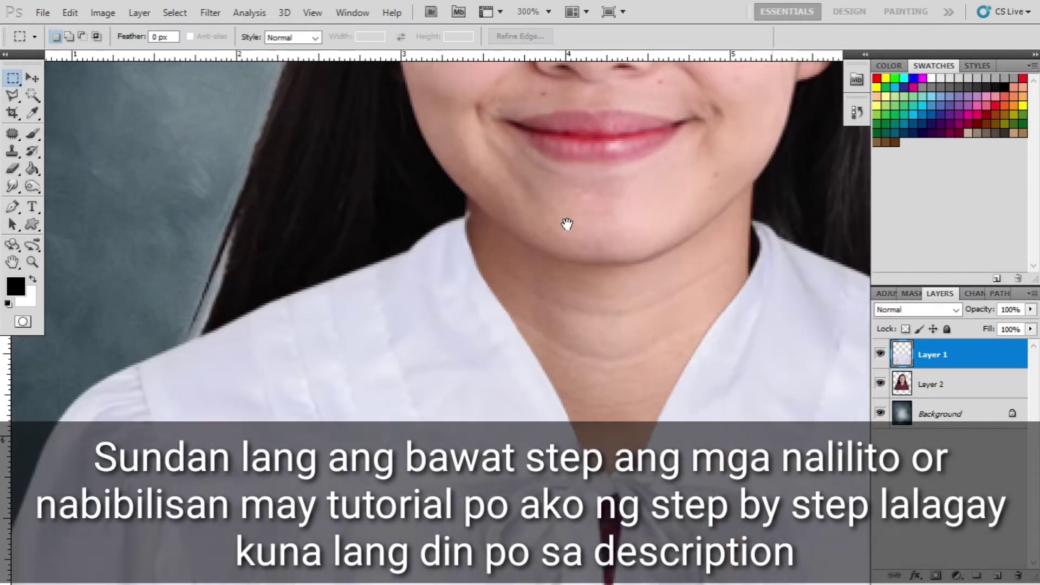
key(e)
key(bracketleft)
key(bracketleft)
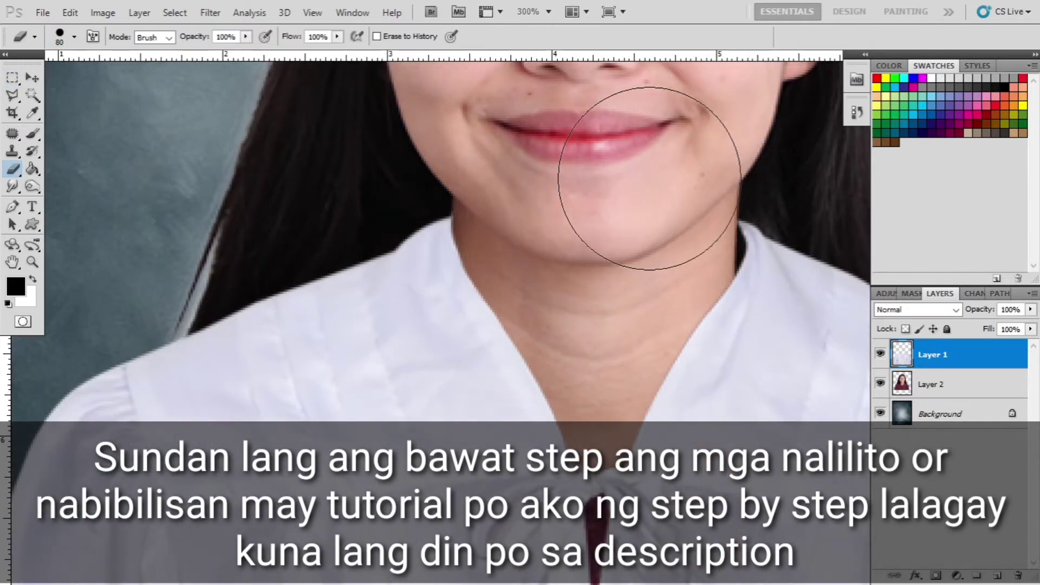
Try smudging the neck skin on Layer 2 outward past the left collar with a size 20 brush, and undo the stroke.
key(ctrl+plus)
key(ctrl+plus)
key(ctrl+plus)
key(ctrl+plus)
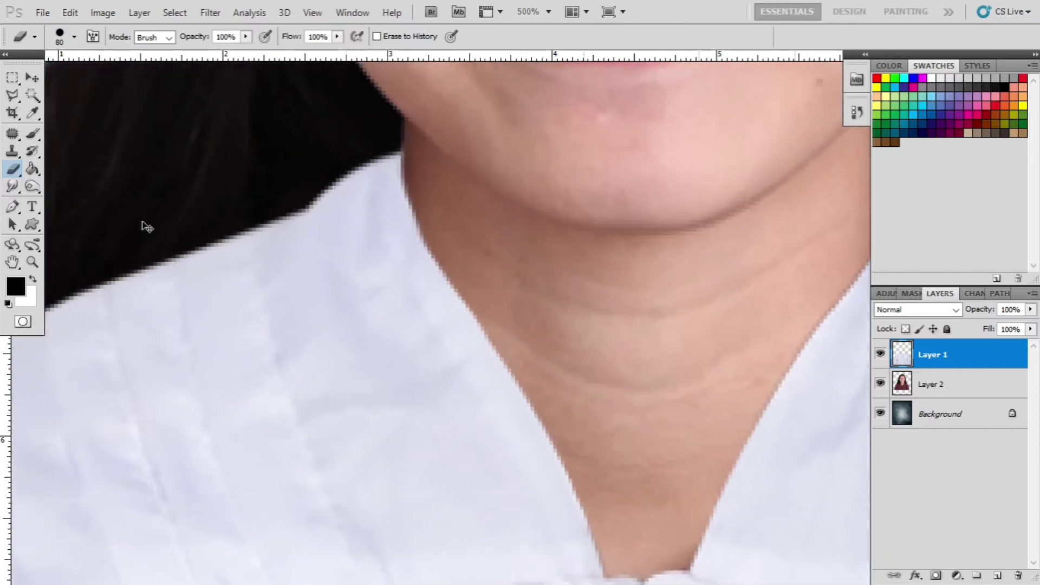
click(13, 188)
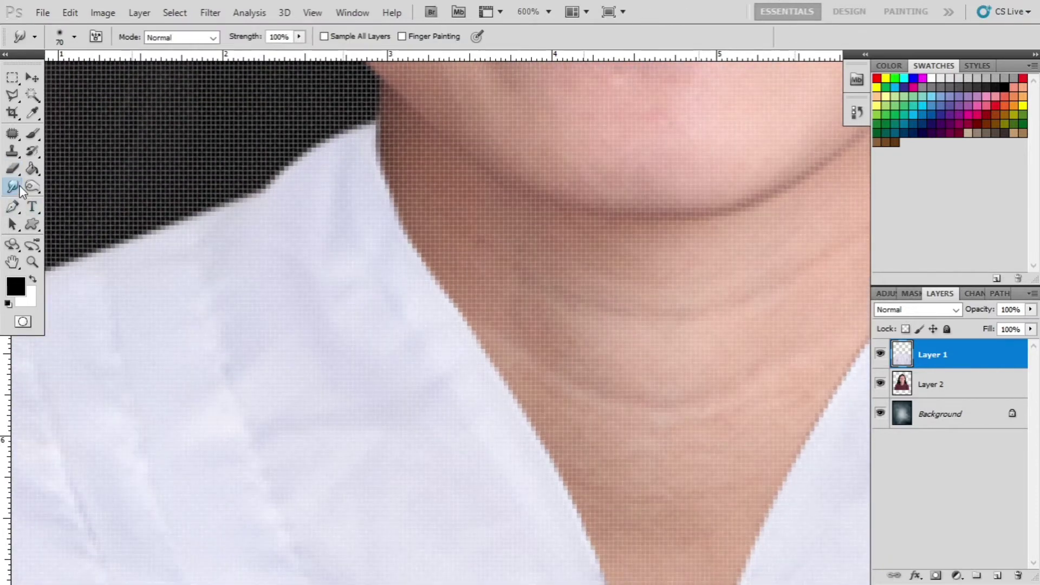
click(919, 389)
key(bracketleft)
key(bracketleft)
key(bracketleft)
key(bracketleft)
key(bracketleft)
key(bracketleft)
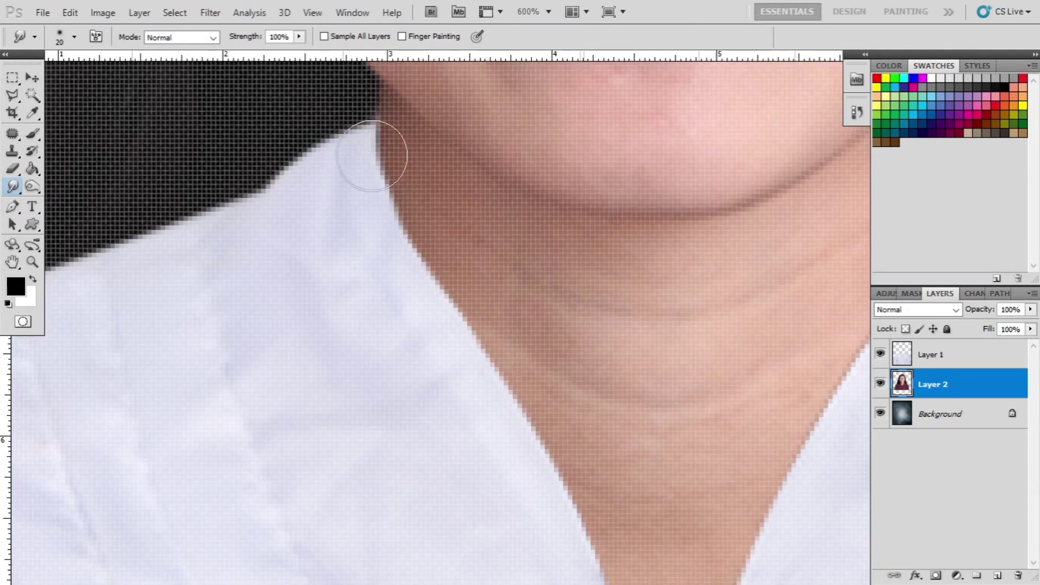
drag(387, 161, 152, 194)
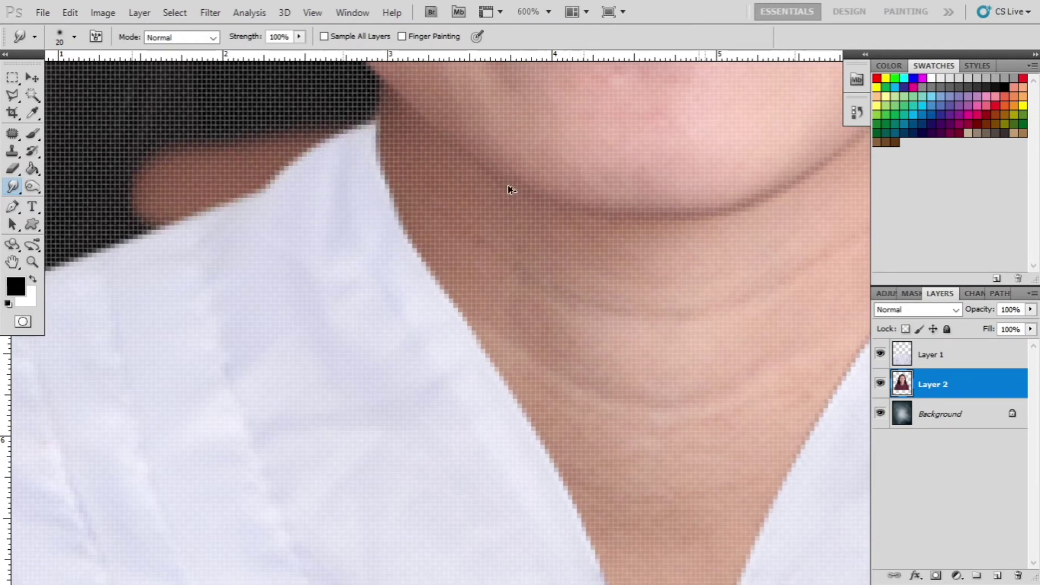
key(ctrl+z)
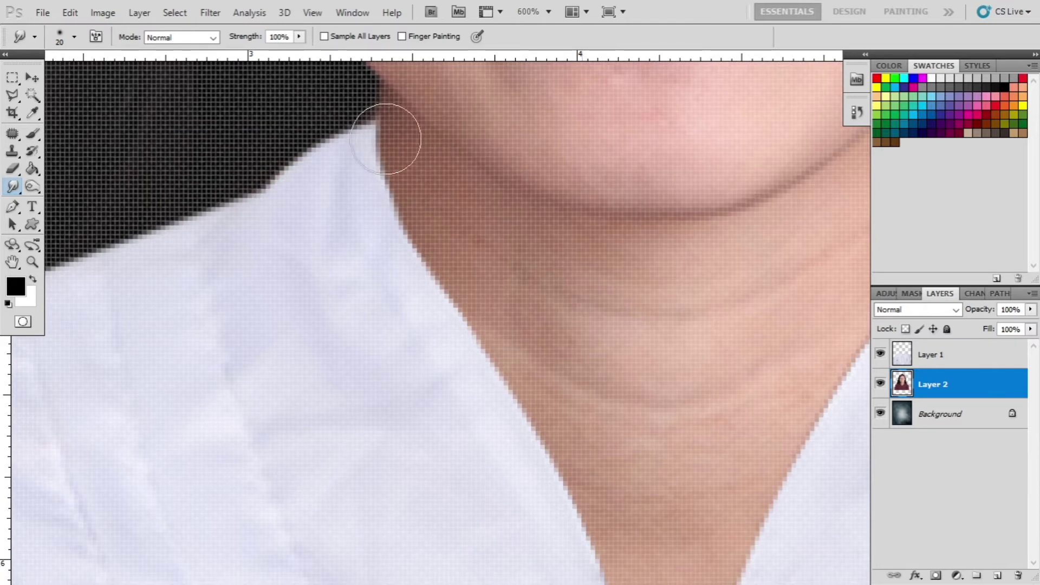
Choose the Blur tool and make the gown layer, Layer 1, active.
key(h)
drag(516, 233, 441, 298)
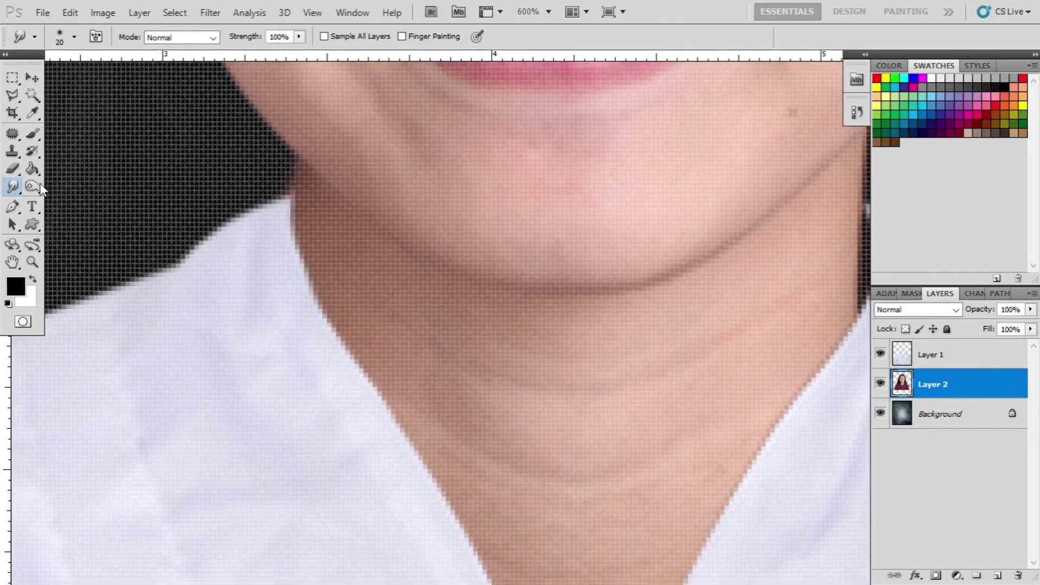
click(41, 190)
click(15, 192)
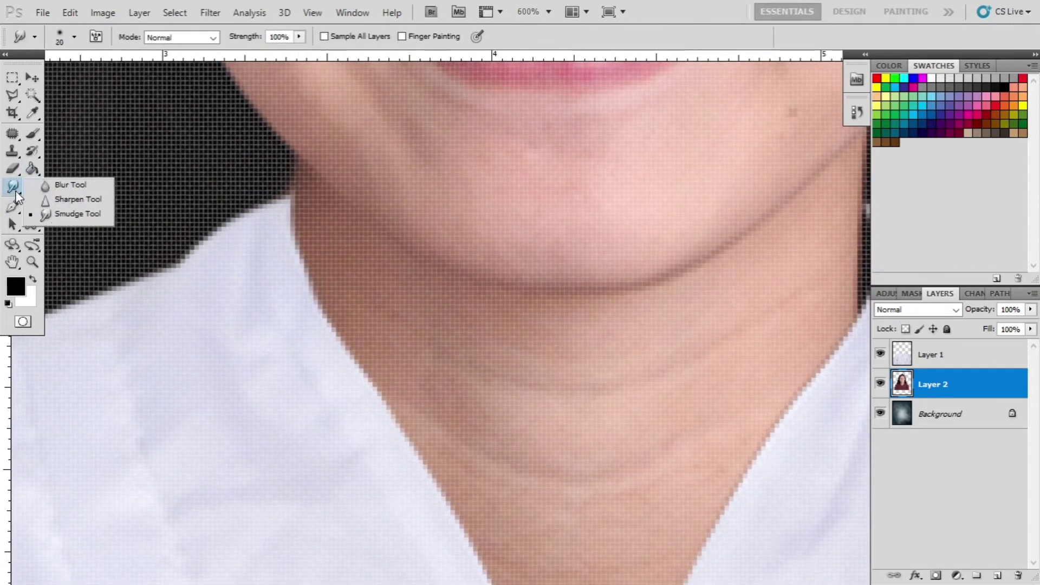
click(73, 184)
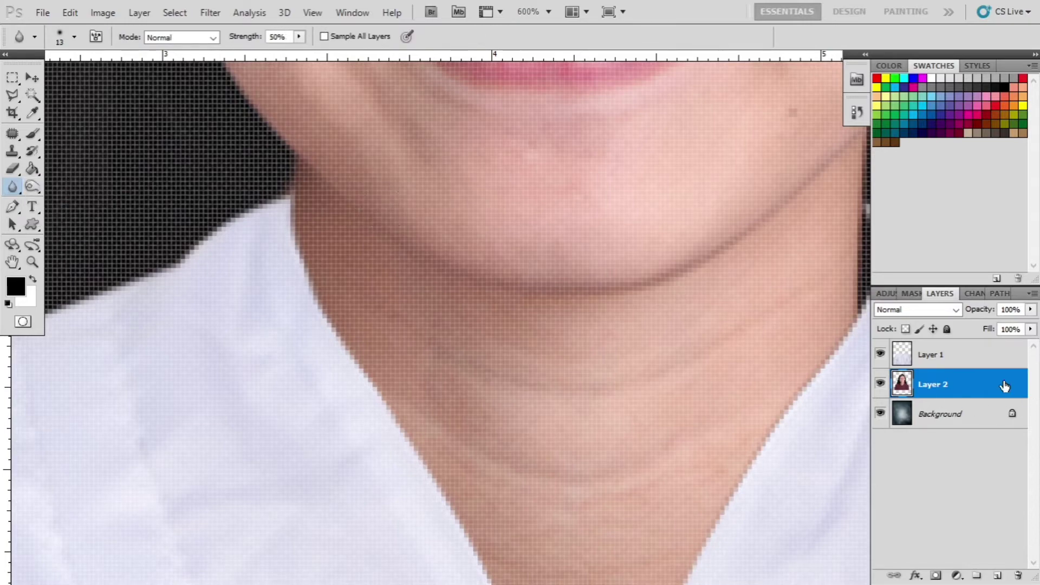
click(931, 354)
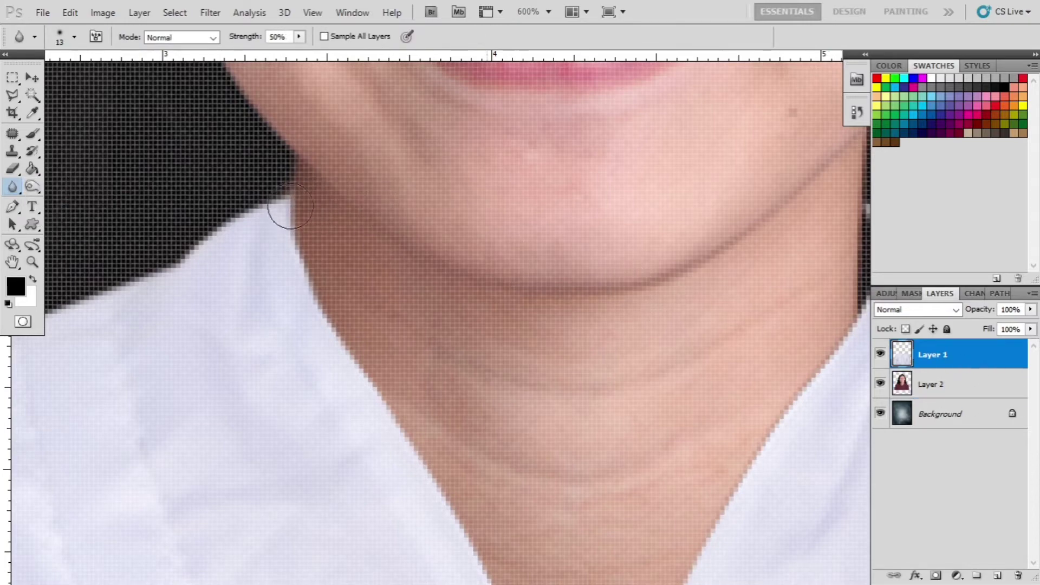
Warp the gown's right collar inward to cover the dark gap beside the neck, and erase the tip overlapping the skin.
drag(627, 333, 276, 338)
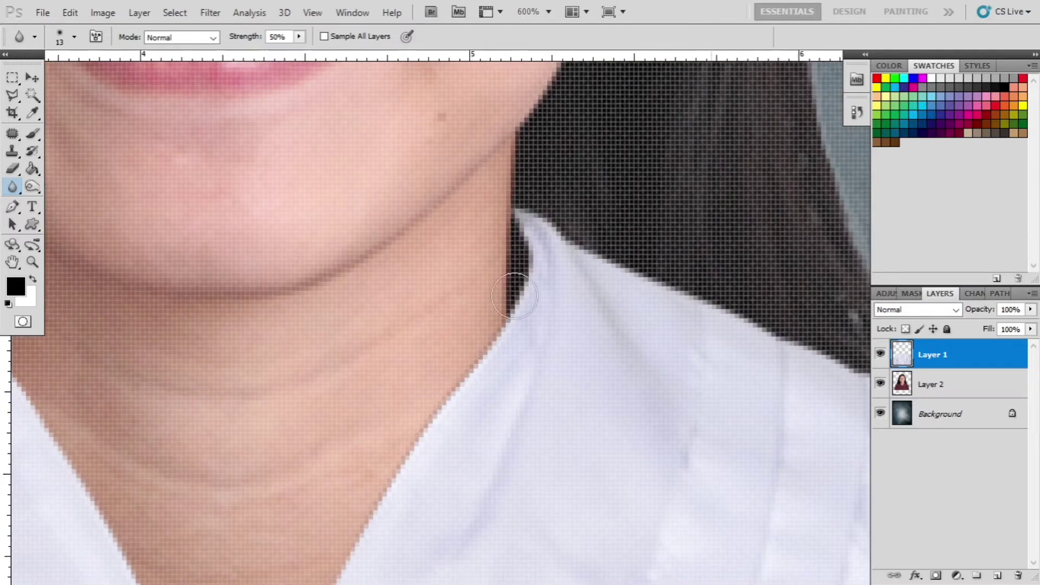
key(m)
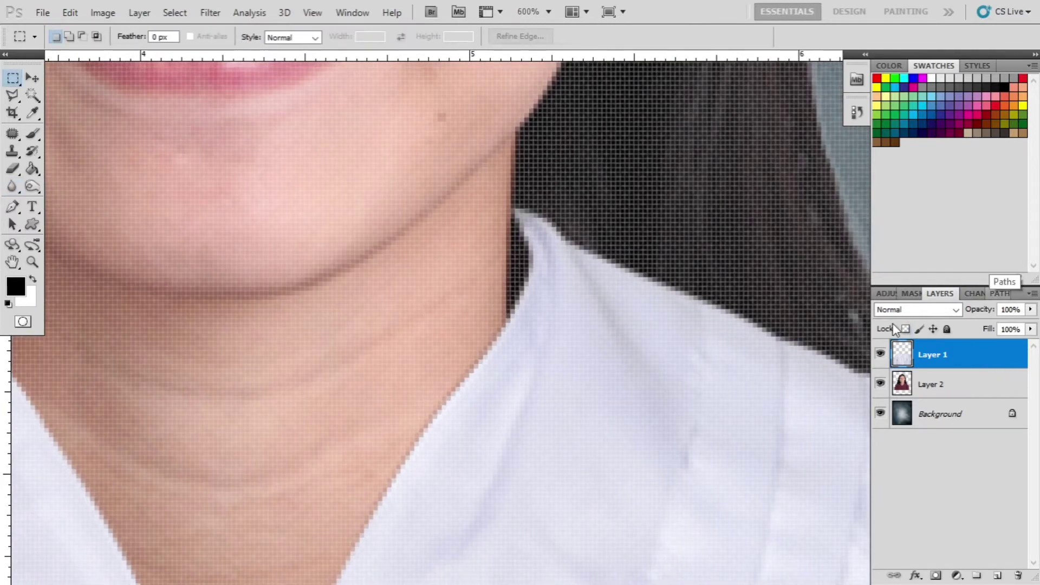
key(ctrl+minus)
drag(730, 456, 809, 528)
key(ctrl+t)
right_click(551, 207)
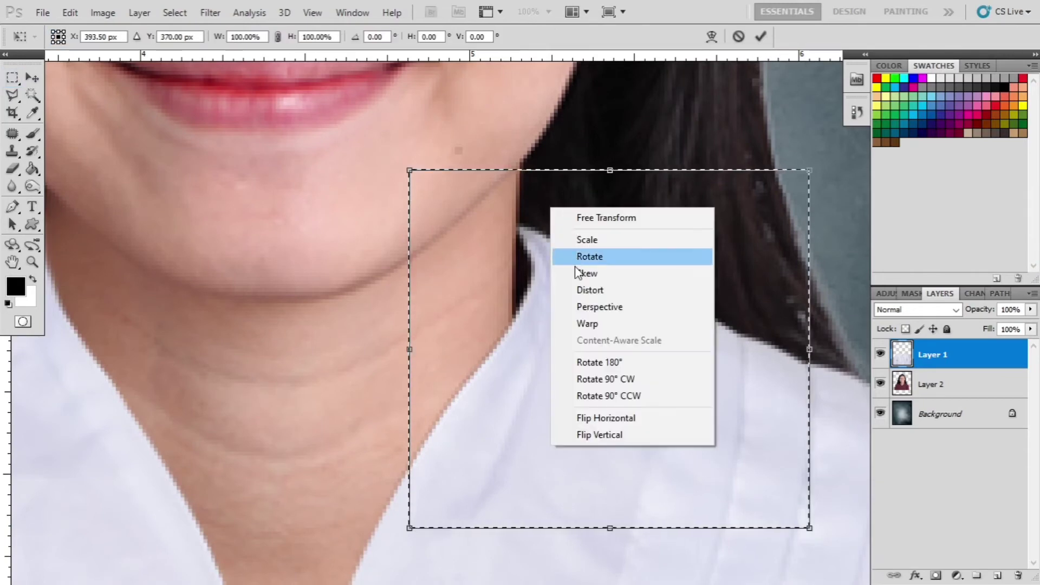
click(588, 324)
drag(542, 170, 423, 130)
key(Return)
key(ctrl+d)
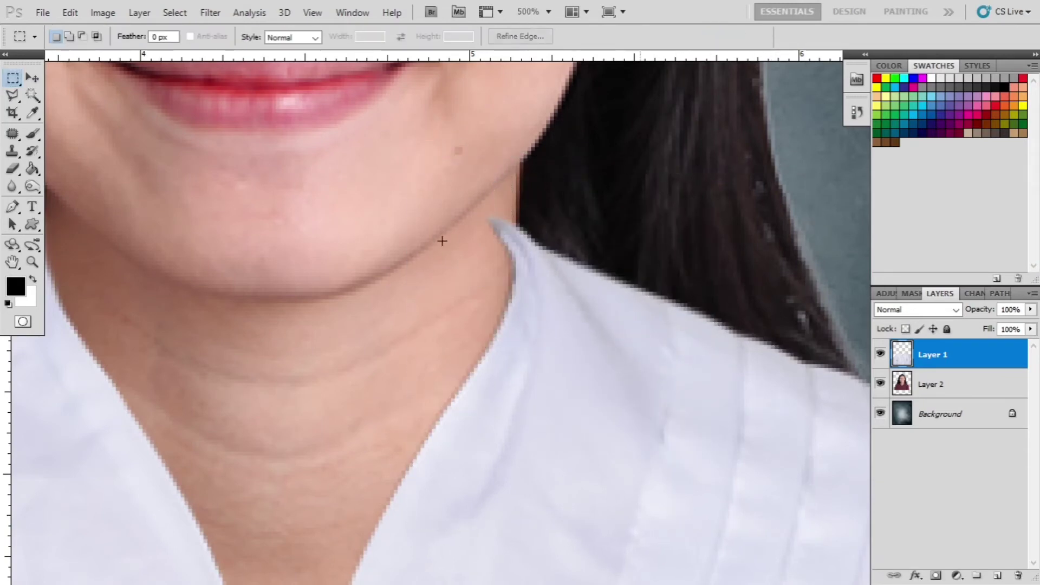
key(e)
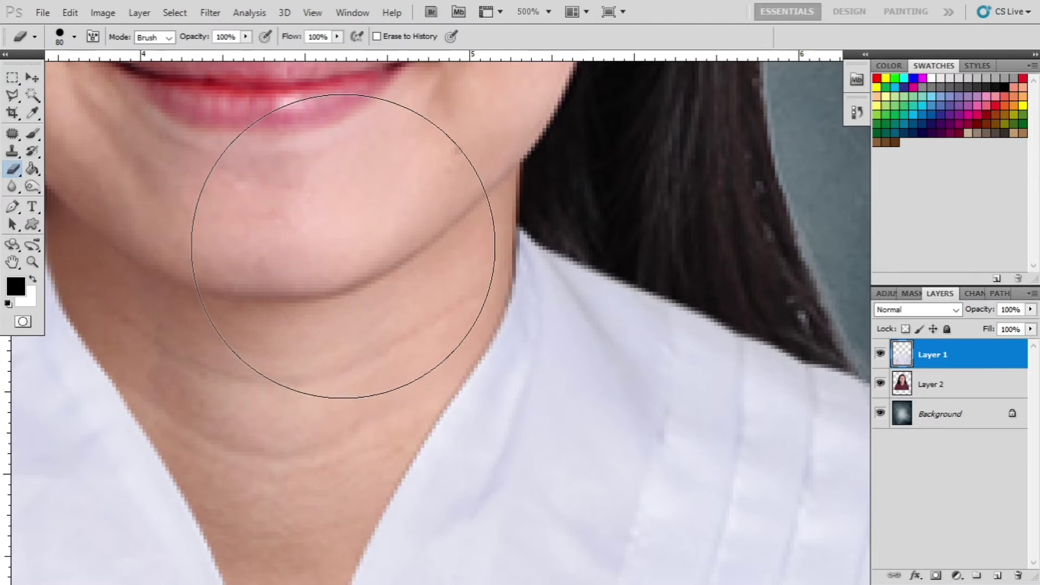
Smudge the neck edge on Layer 2 against the right collar using the Smudge tool with a size 25 brush.
click(12, 186)
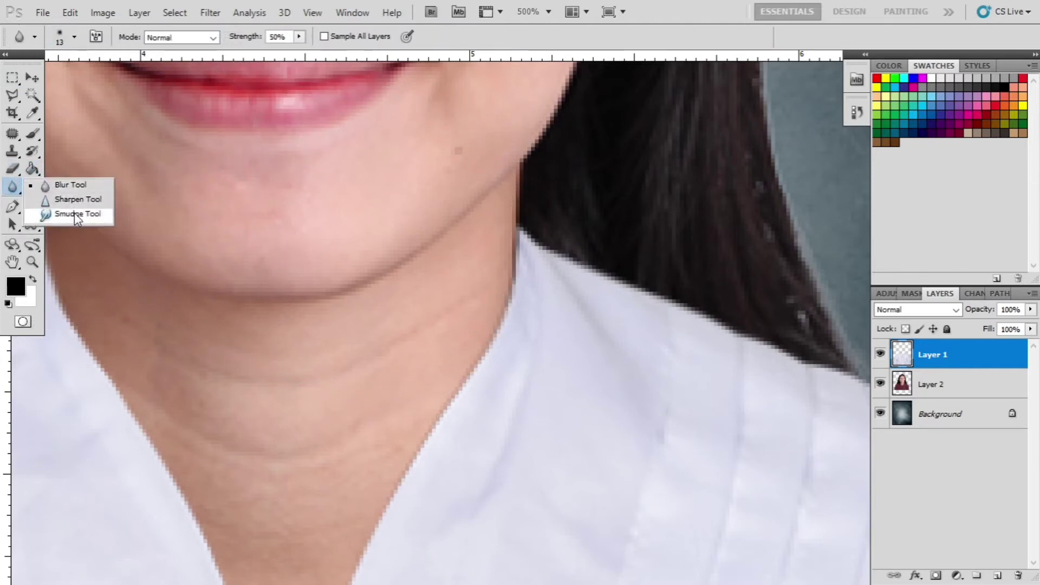
click(71, 213)
click(993, 391)
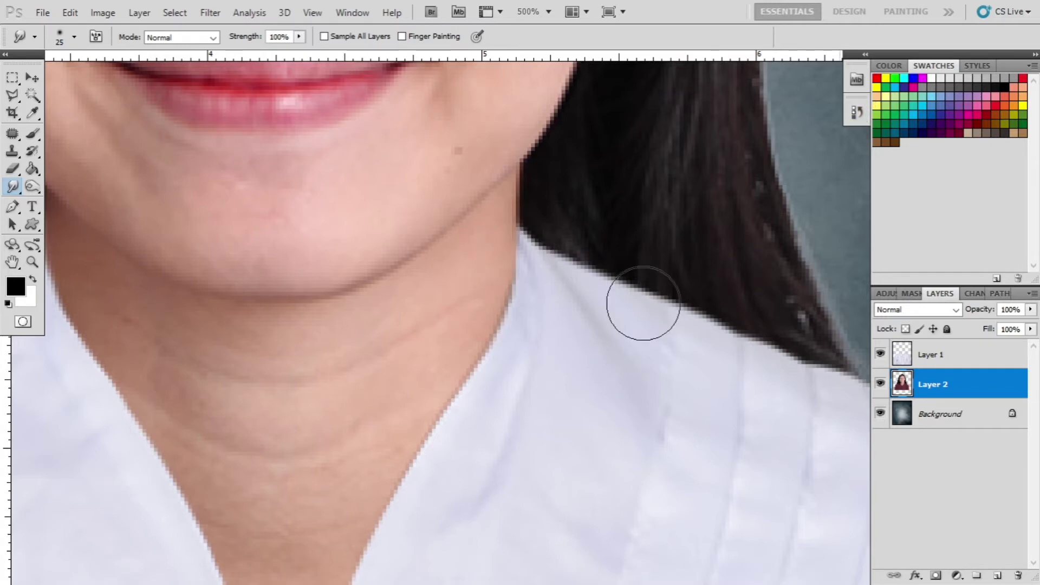
scroll(643, 303, down, 2)
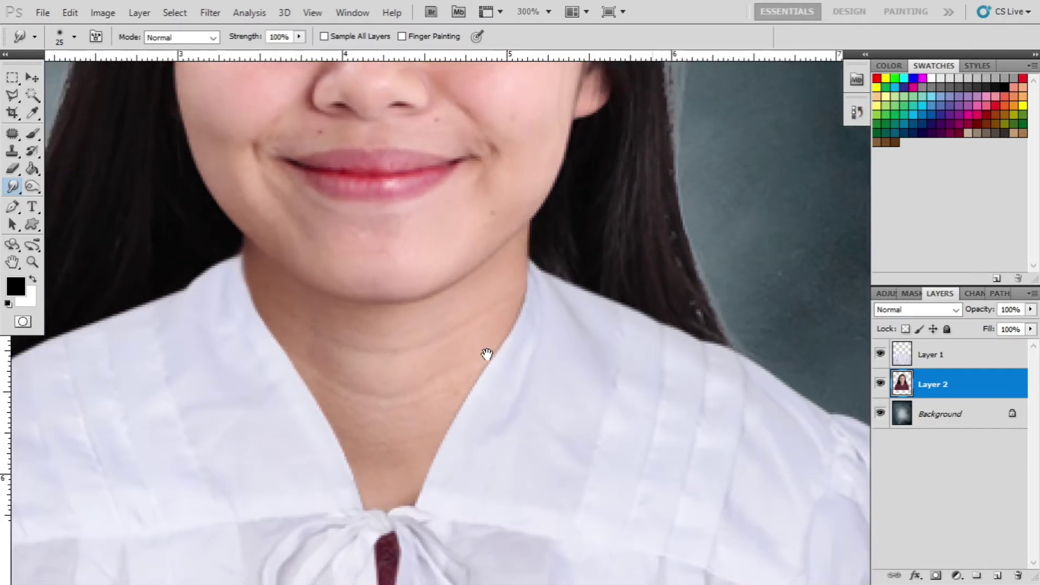
Smudge the neck skin on Layer 2 down over the maroon gap below the gown's bow with a size 45 brush.
drag(487, 354, 548, 225)
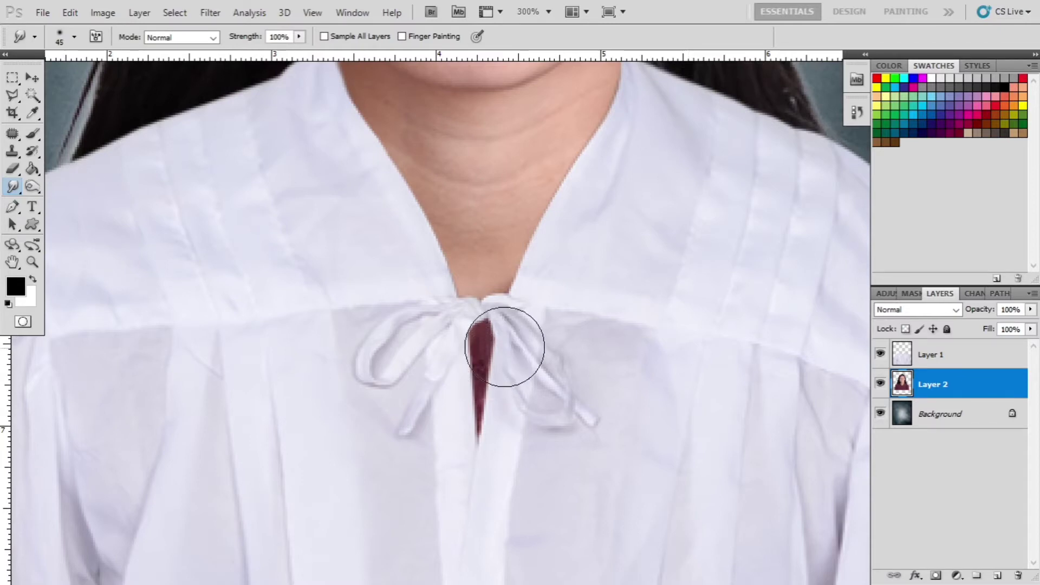
mouse_move(502, 302)
mouse_down()
mouse_move(485, 321)
mouse_move(479, 434)
mouse_up()
drag(495, 340, 455, 340)
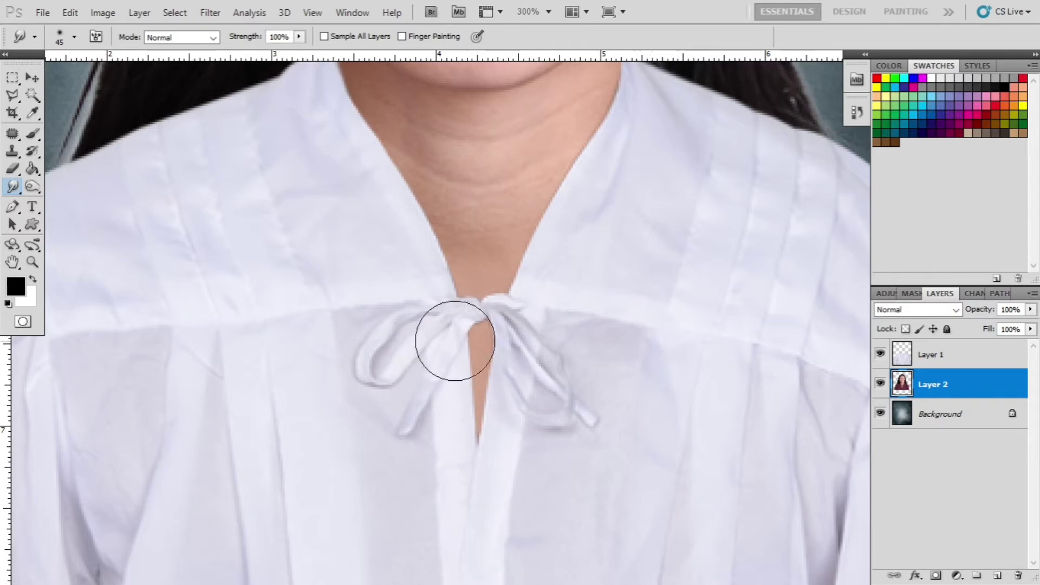
Trace the hair's right edge on Layer 2 with a Pen path from the crown to the shoulder, bending it just inside the pale fringe.
mouse_move(644, 294)
mouse_down()
mouse_move(657, 288)
mouse_move(620, 409)
mouse_move(557, 473)
mouse_move(578, 461)
mouse_up()
key(p)
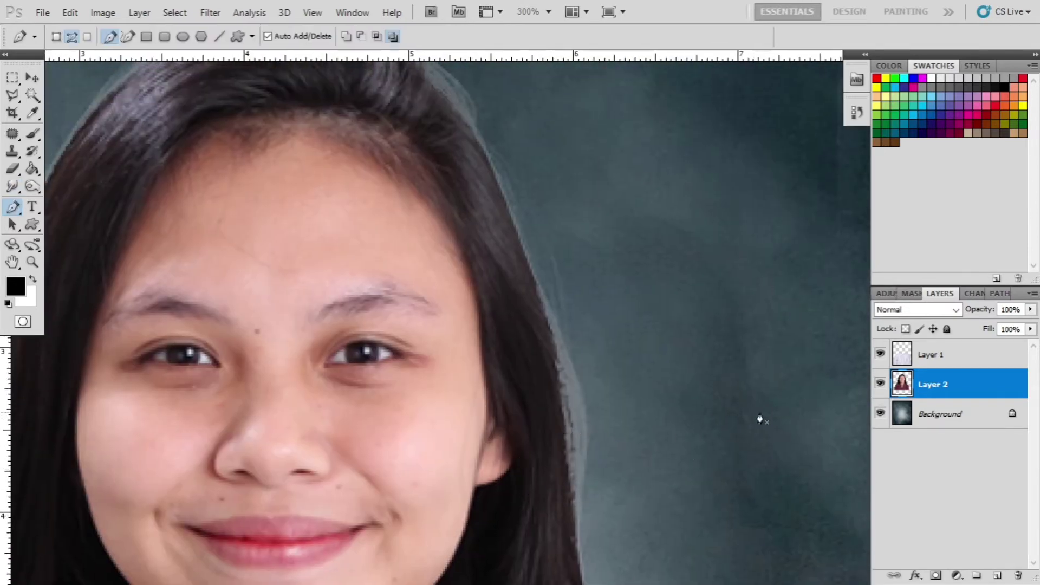
key(ctrl+minus)
click(943, 354)
click(927, 386)
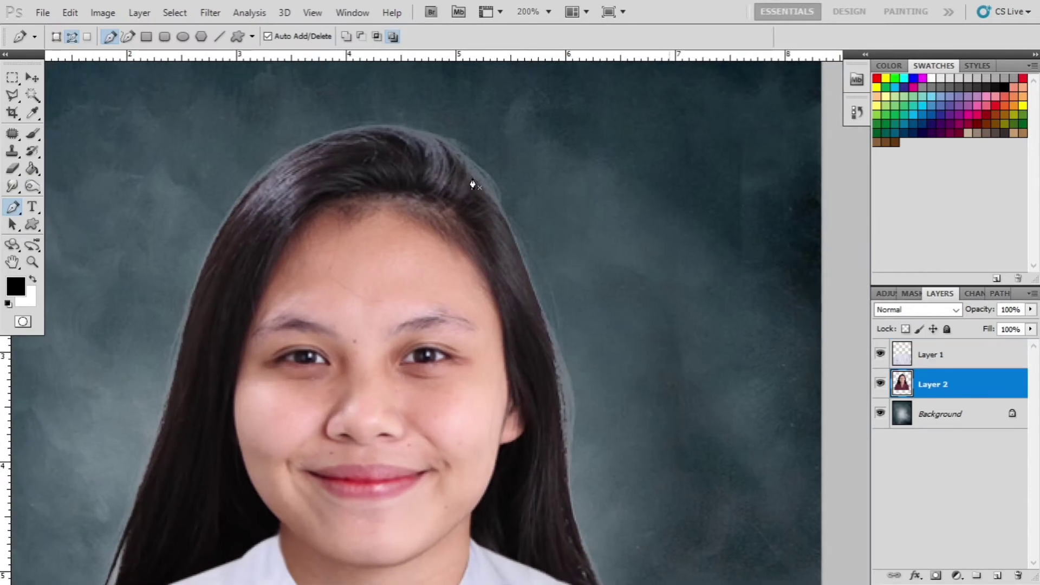
drag(565, 334, 523, 148)
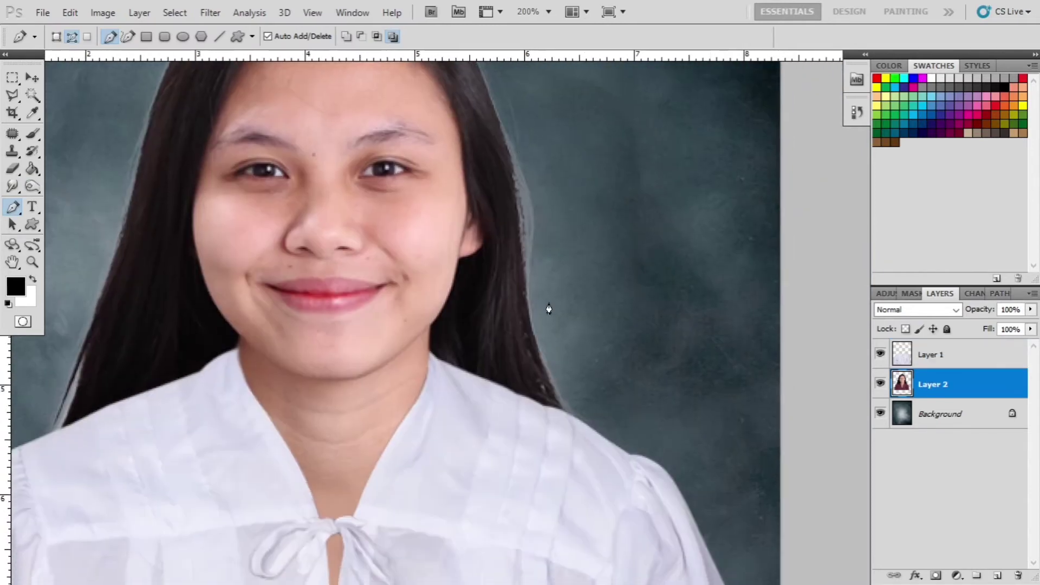
click(564, 418)
scroll(539, 309, up, 3)
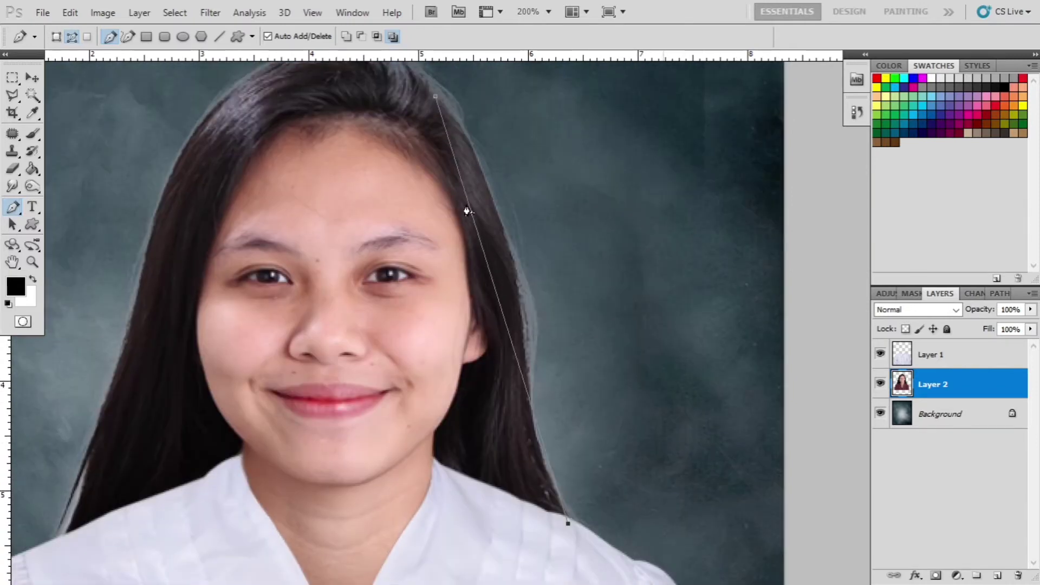
drag(467, 211, 490, 193)
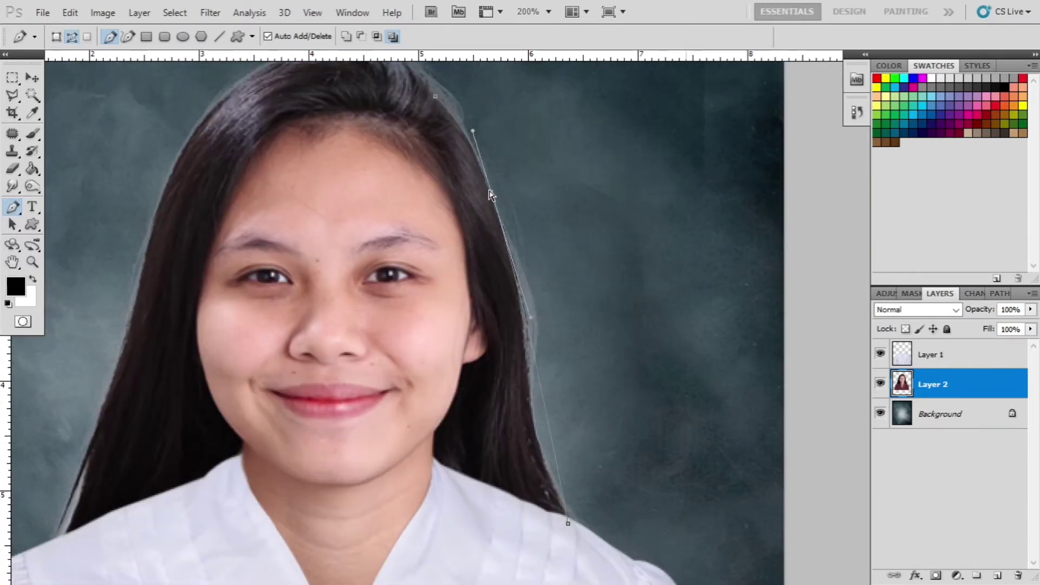
click(486, 190)
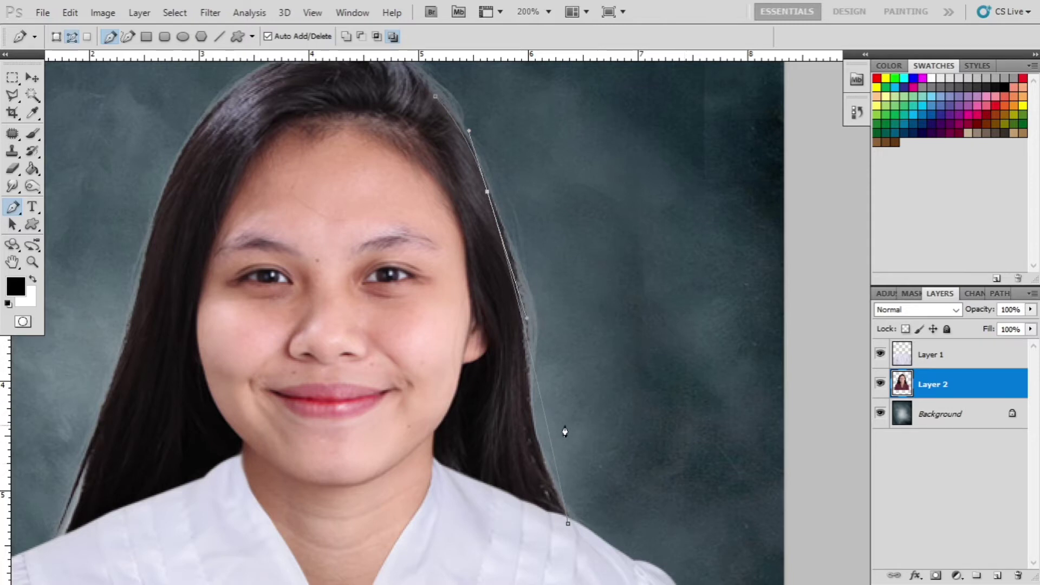
drag(551, 438, 530, 444)
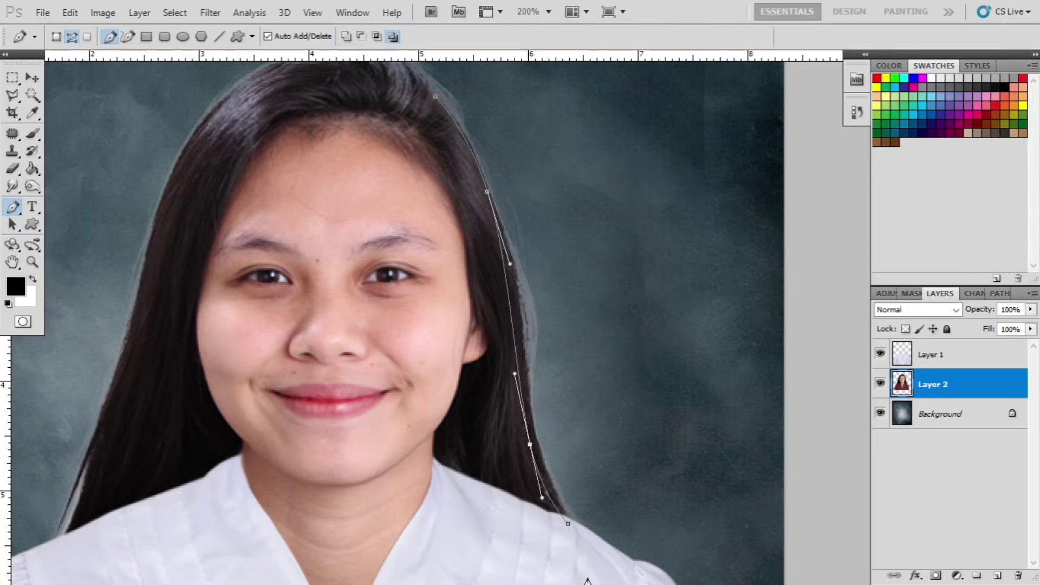
Extend the path out through the background right of the hair and back over the crown to close the loop.
click(622, 562)
drag(648, 532, 656, 526)
drag(695, 440, 718, 360)
drag(709, 305, 707, 285)
drag(681, 235, 642, 204)
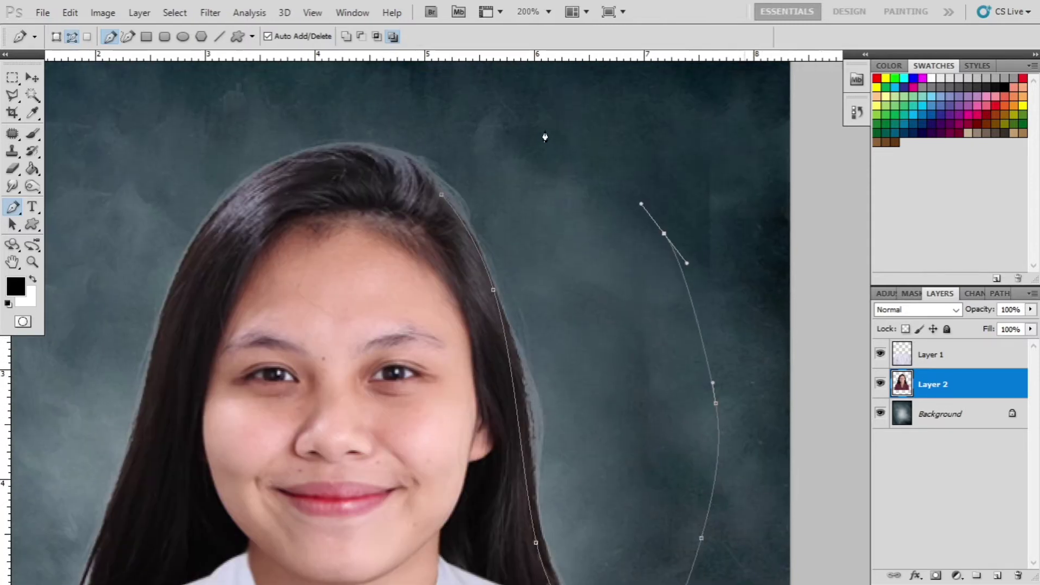
drag(538, 126, 494, 109)
drag(442, 94, 387, 129)
click(389, 149)
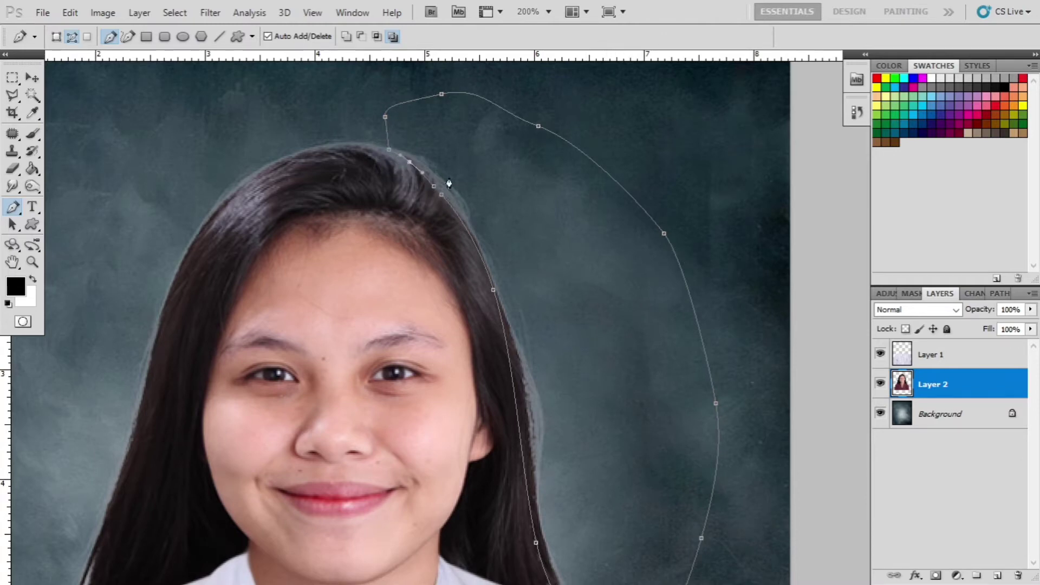
Turn the path into a selection with a 1-pixel feather, delete the pale fringe beside the right hair, and deselect.
right_click(527, 211)
click(562, 283)
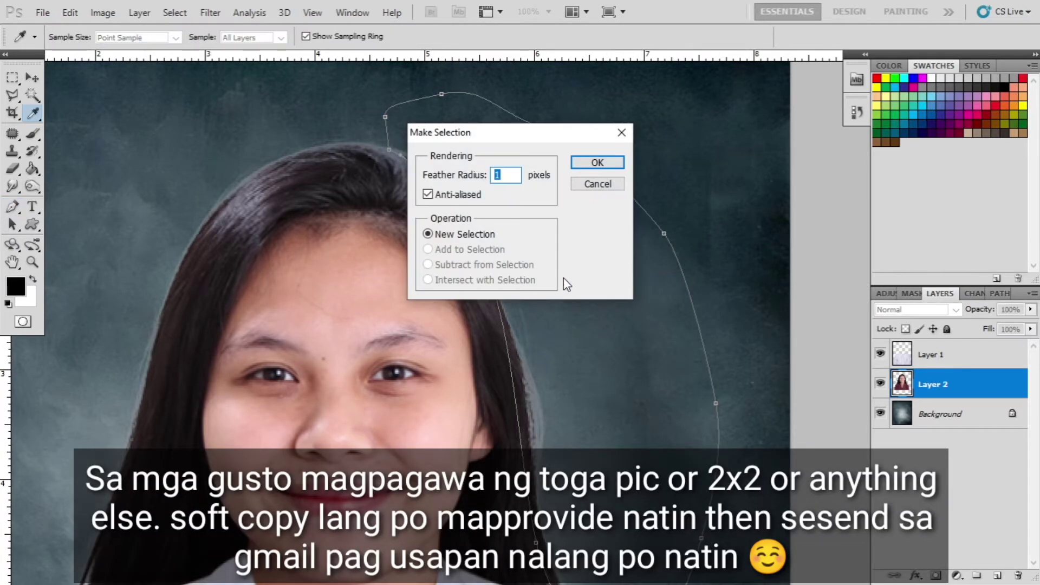
key(Return)
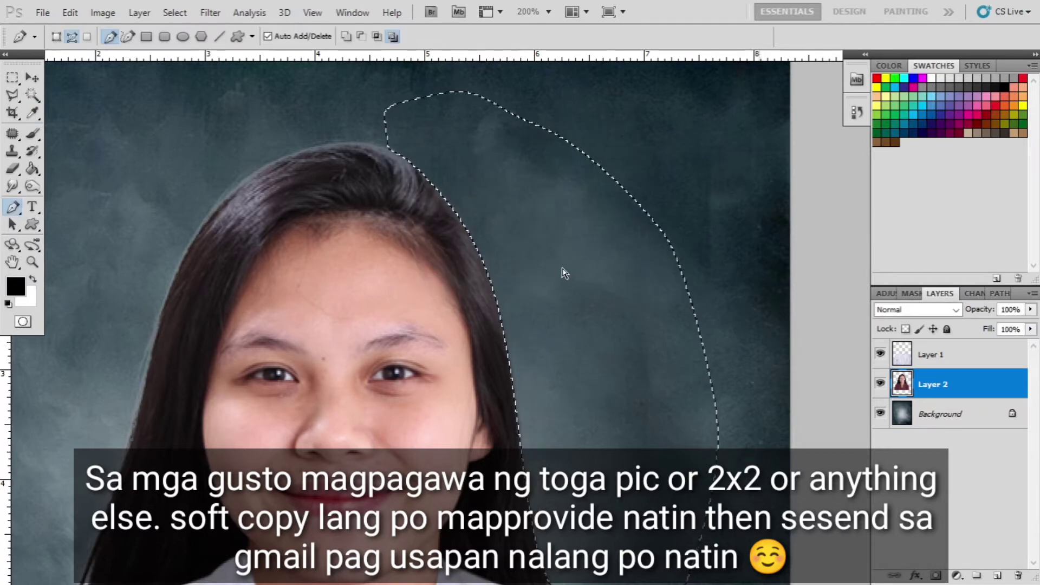
key(ctrl+d)
Darken the hair's right edge using the Burn tool with a size 65 brush, Midtones range and 50% exposure.
drag(565, 279, 595, 199)
drag(612, 359, 632, 386)
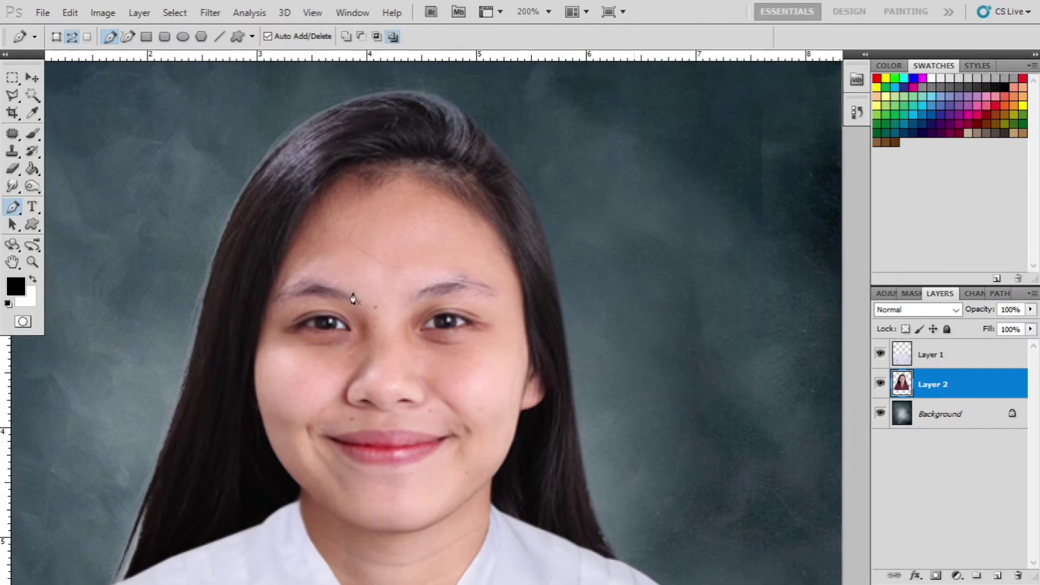
click(31, 188)
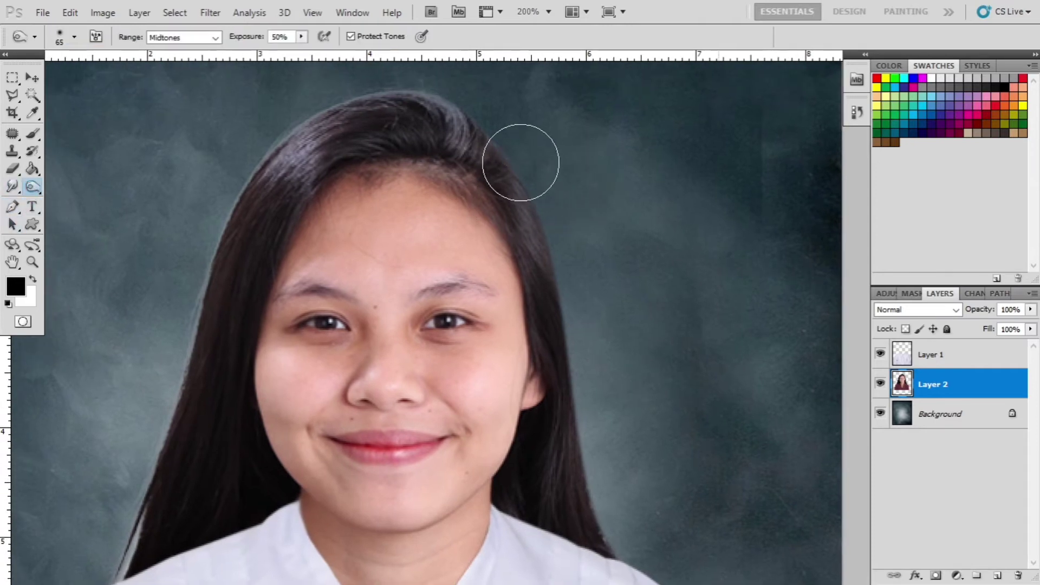
mouse_move(570, 284)
mouse_down()
mouse_move(635, 542)
mouse_move(593, 464)
mouse_move(592, 475)
mouse_move(586, 425)
mouse_up()
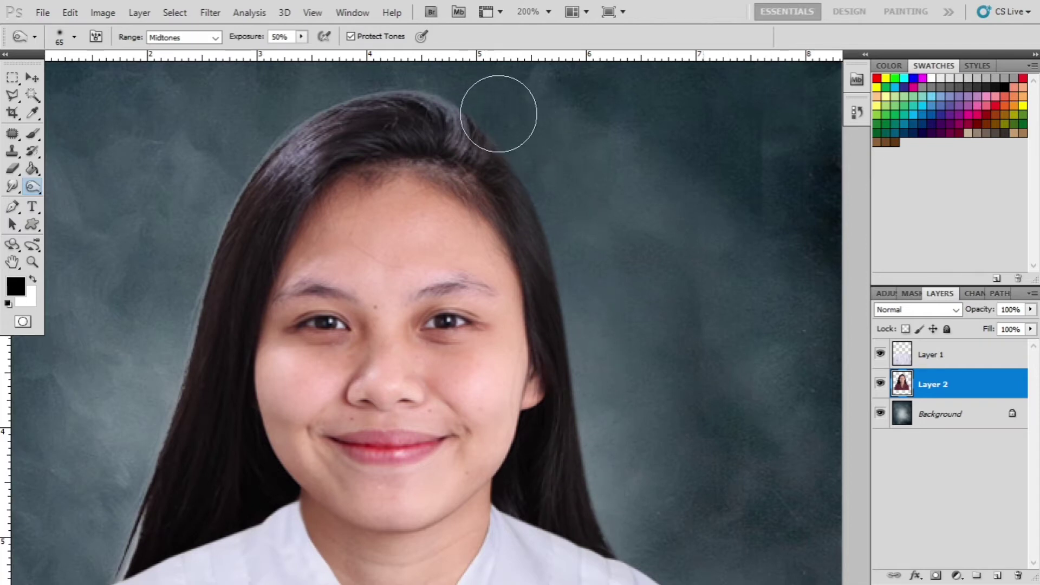
Draw a Pen path from the right side of the crown to the left shoulder, curving it over the top of the head.
drag(509, 206, 661, 232)
key(p)
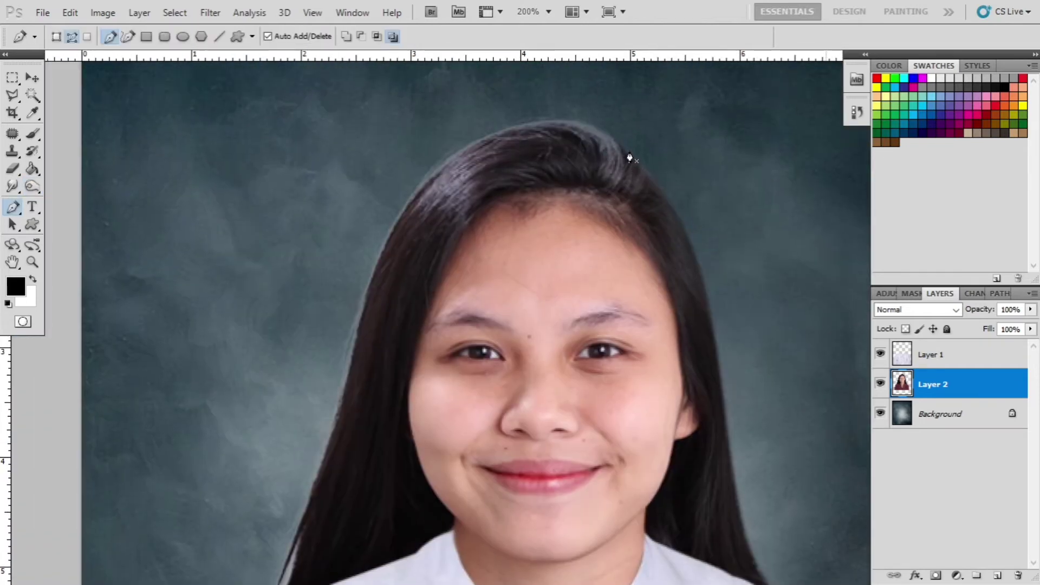
drag(474, 249, 543, 182)
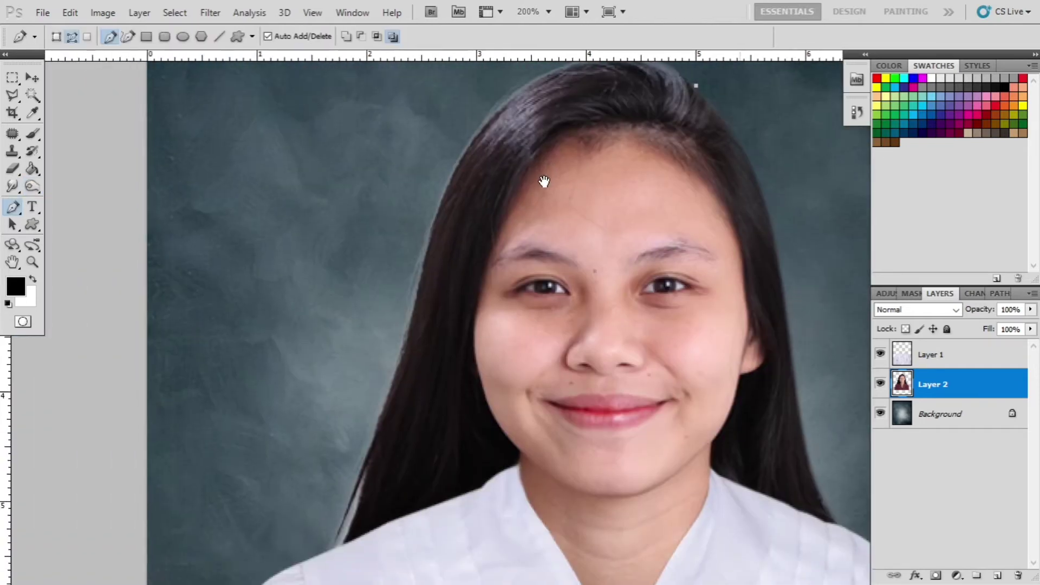
click(343, 553)
scroll(515, 399, up, 3)
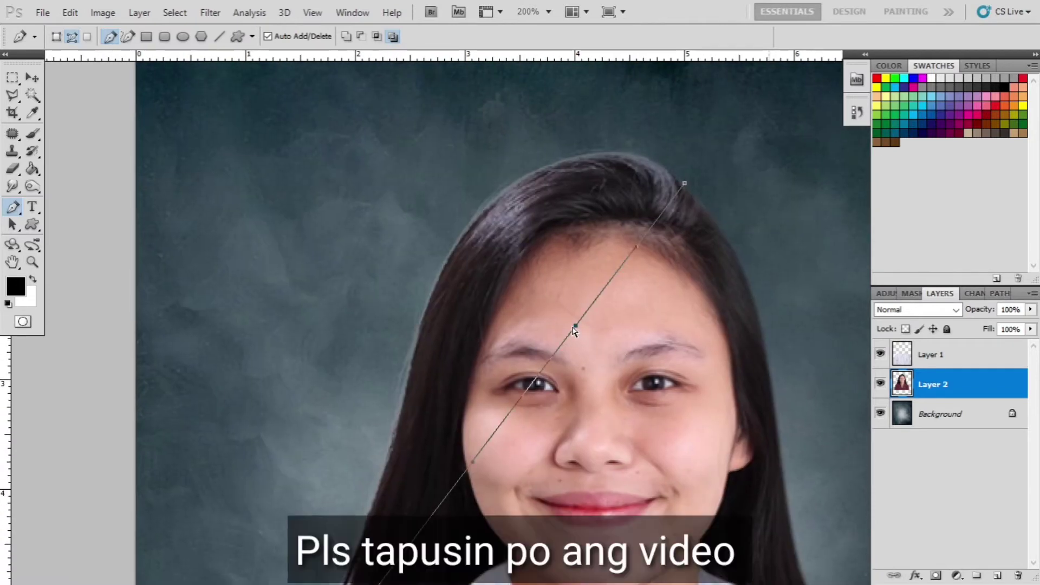
drag(579, 334, 470, 230)
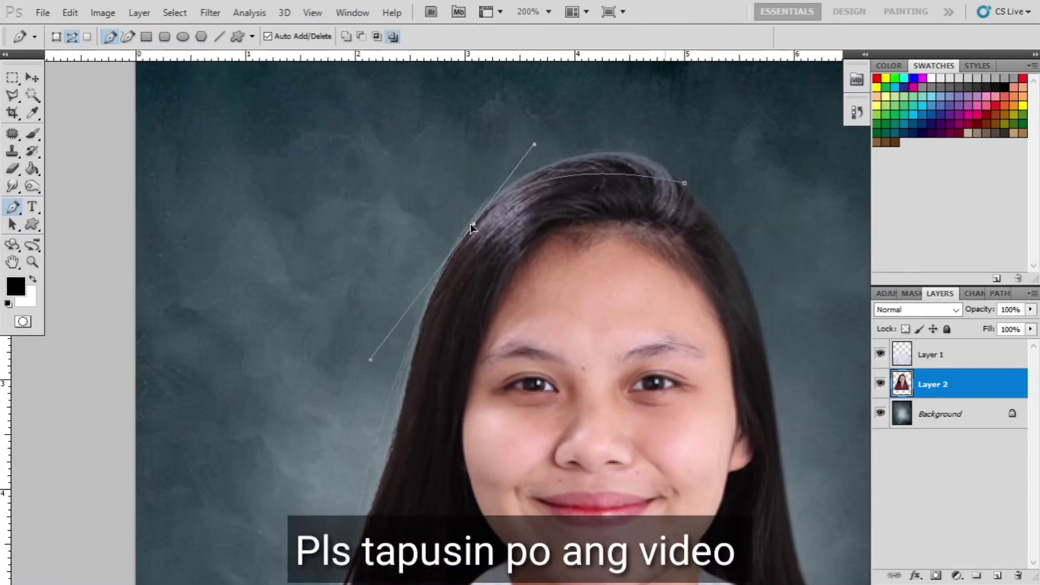
click(599, 173)
drag(599, 172, 604, 155)
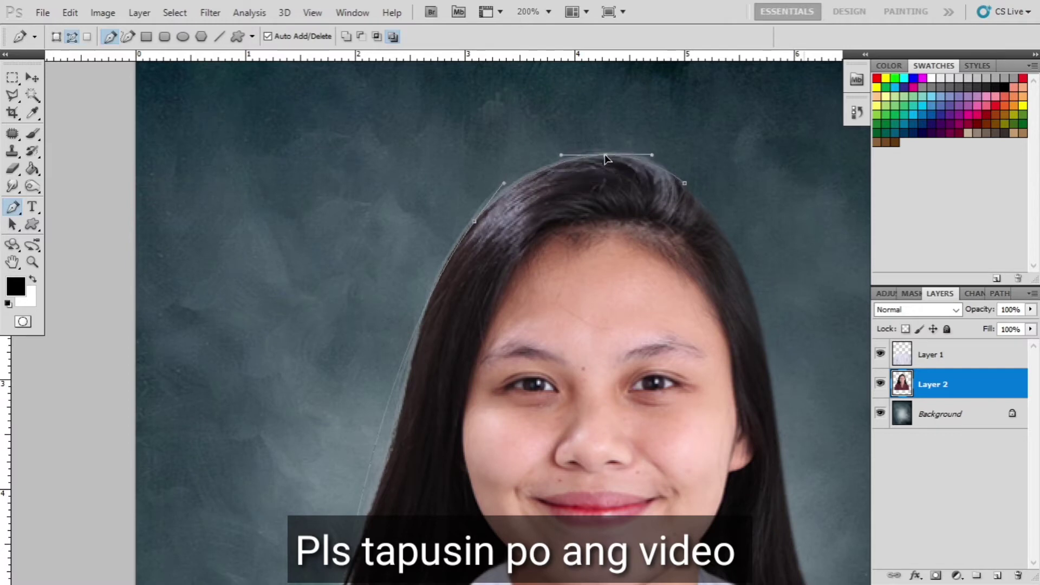
Fit the path to the hair's left edge down to the shoulder, and loop it around through the background above the head.
scroll(452, 232, down, 5)
scroll(453, 233, left, 2)
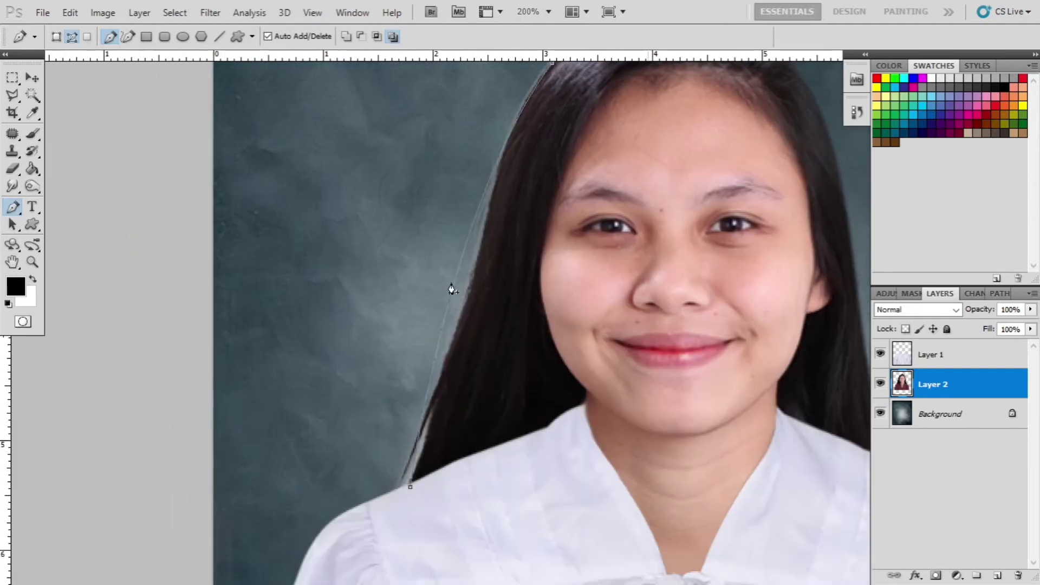
click(467, 315)
drag(469, 316, 471, 315)
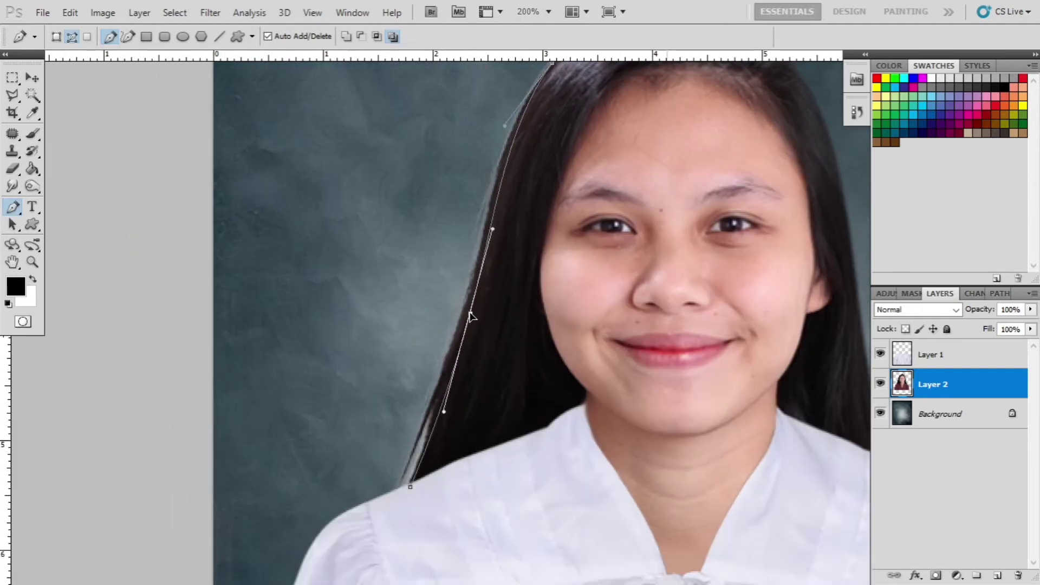
click(363, 515)
drag(350, 464, 348, 392)
drag(341, 312, 346, 258)
drag(347, 218, 735, 125)
click(772, 174)
Convert the path to a selection, delete the pale fringe along the crown and left hair, and deselect.
right_click(667, 132)
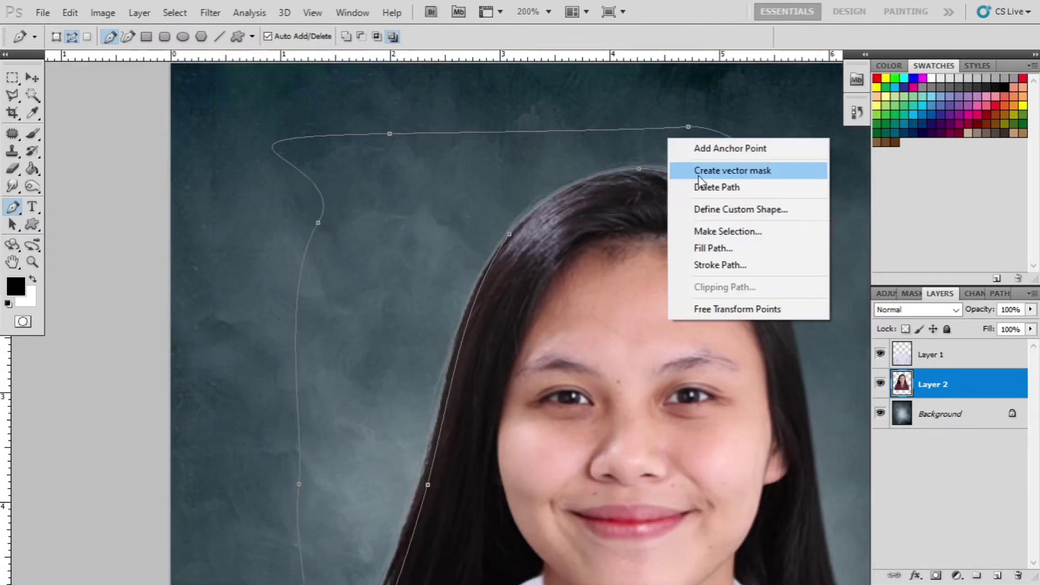
click(732, 229)
key(Return)
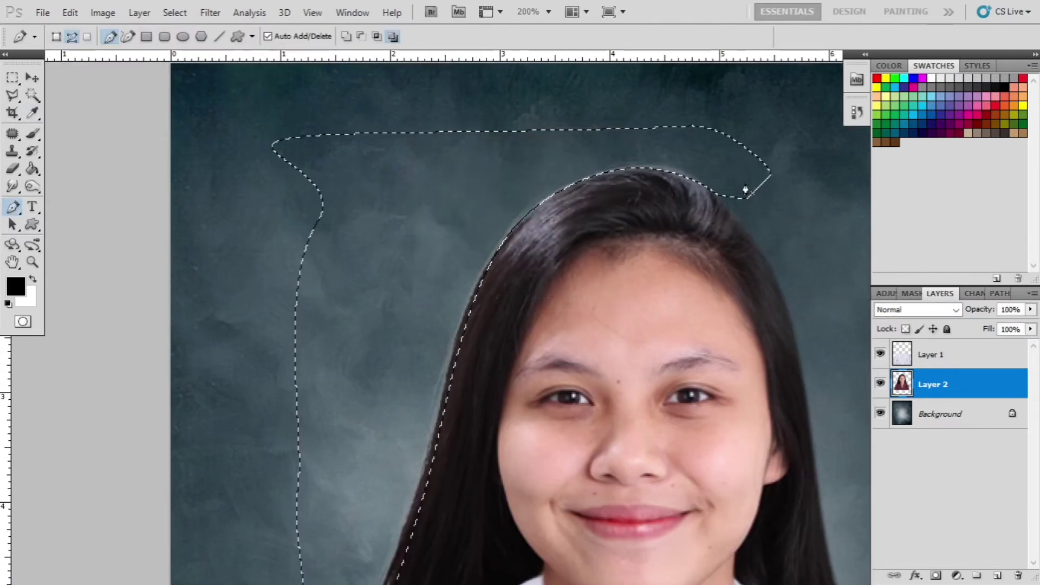
drag(580, 320, 596, 249)
key(ctrl+d)
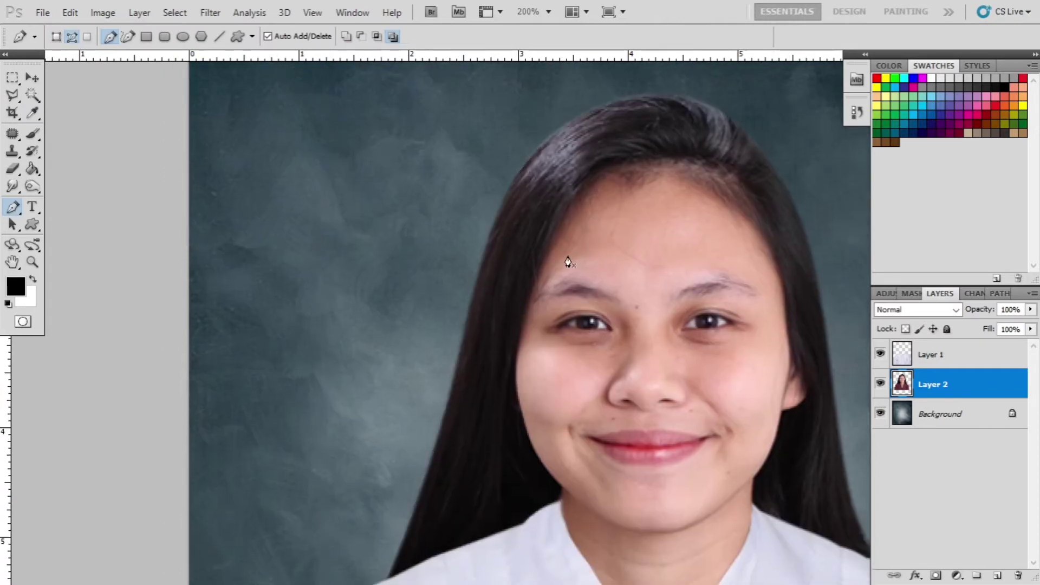
Burn the hair's edge from the crown down to the left shoulder at Midtones range and 50% exposure.
click(42, 187)
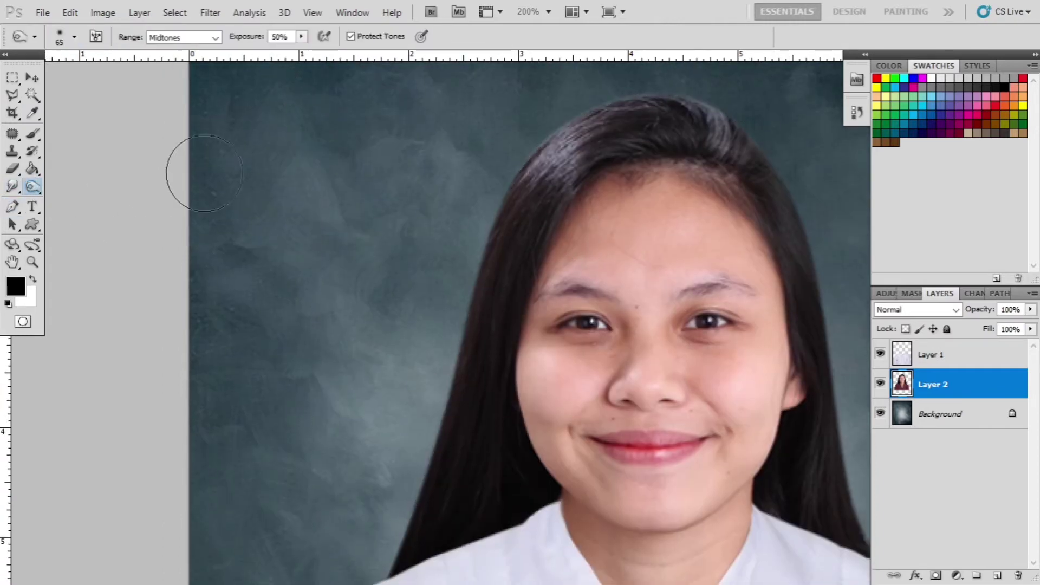
mouse_move(659, 97)
mouse_down()
mouse_move(668, 102)
mouse_move(587, 116)
mouse_move(522, 158)
mouse_move(437, 388)
mouse_move(505, 217)
mouse_move(433, 452)
mouse_up()
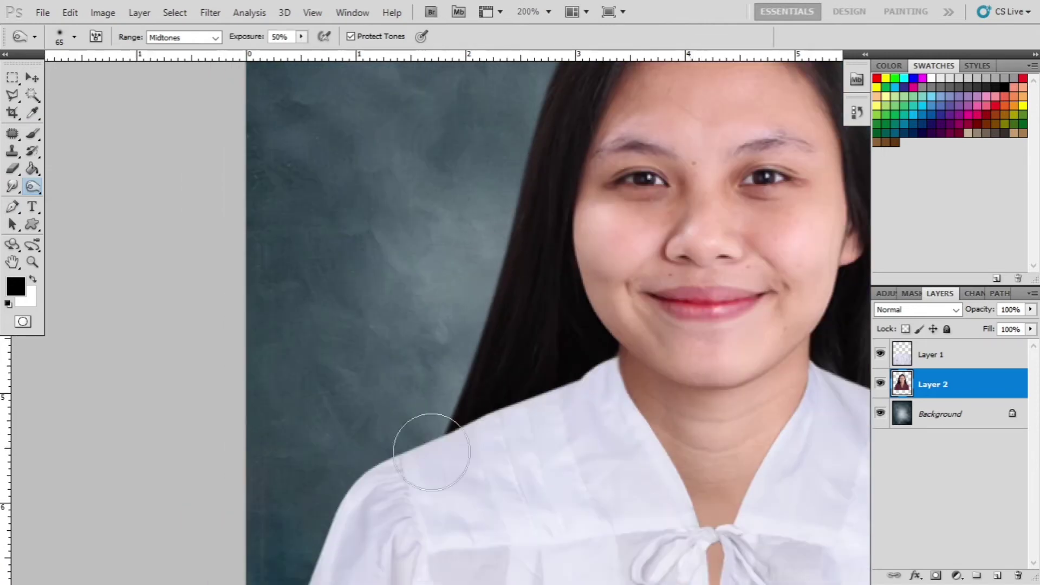
drag(538, 458, 476, 504)
Apply the Sharpen filter to the woman's photo on Layer 2.
key(ctrl+plus)
key(ctrl+plus)
key(ctrl+plus)
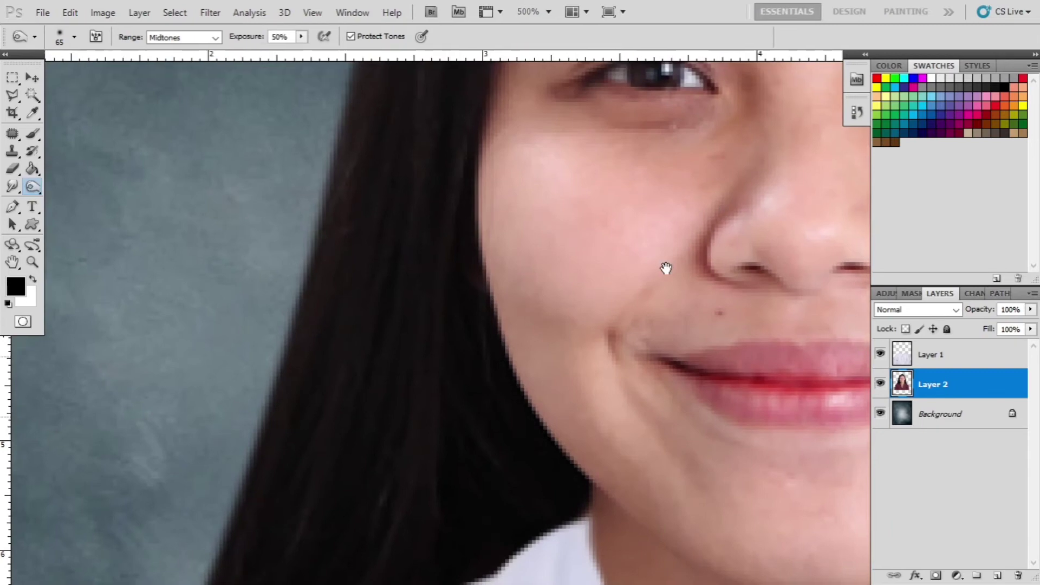
drag(666, 268, 606, 325)
key(ctrl+s)
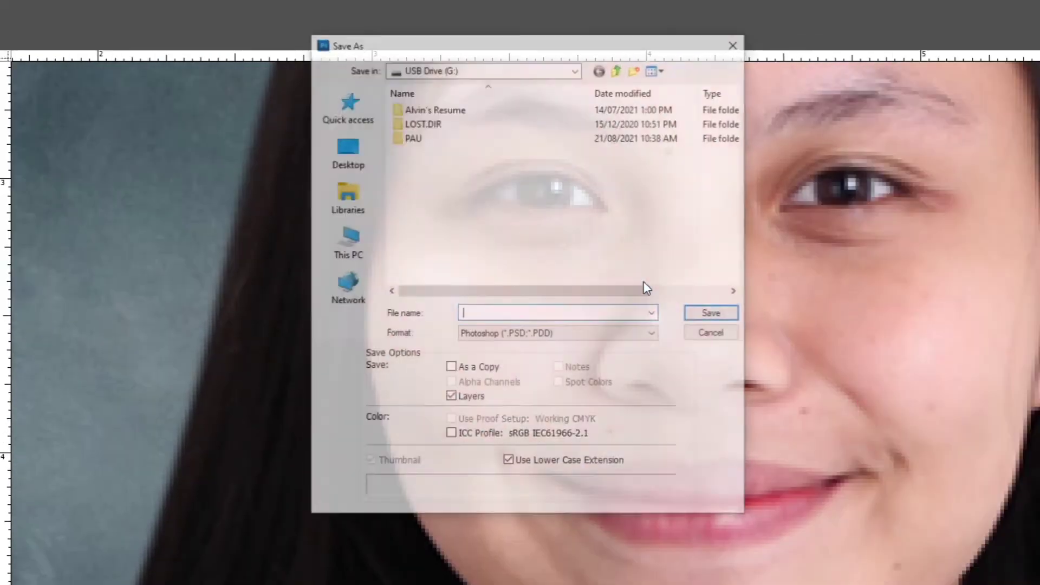
key(Escape)
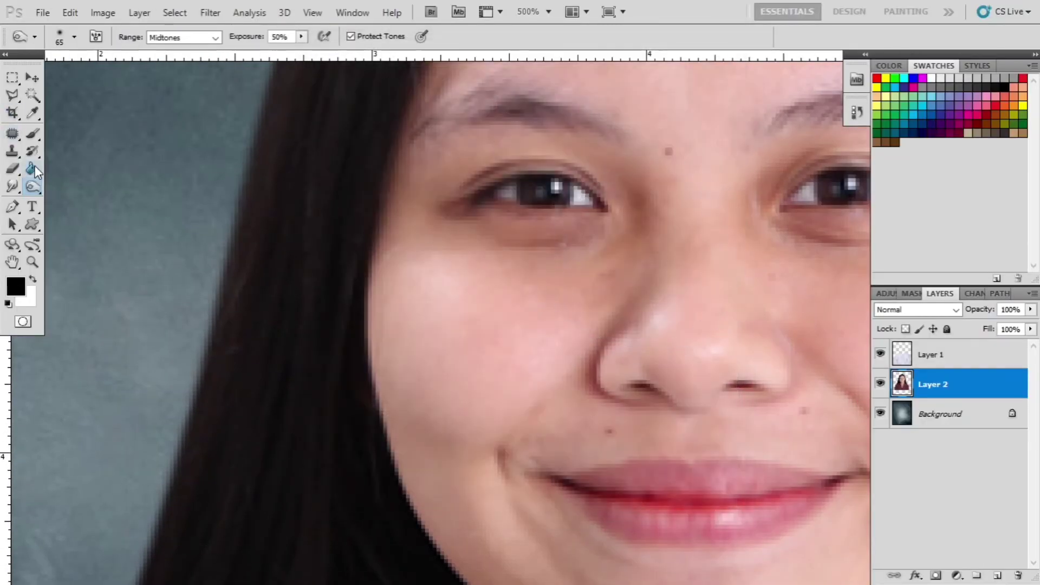
click(217, 15)
mouse_move(284, 238)
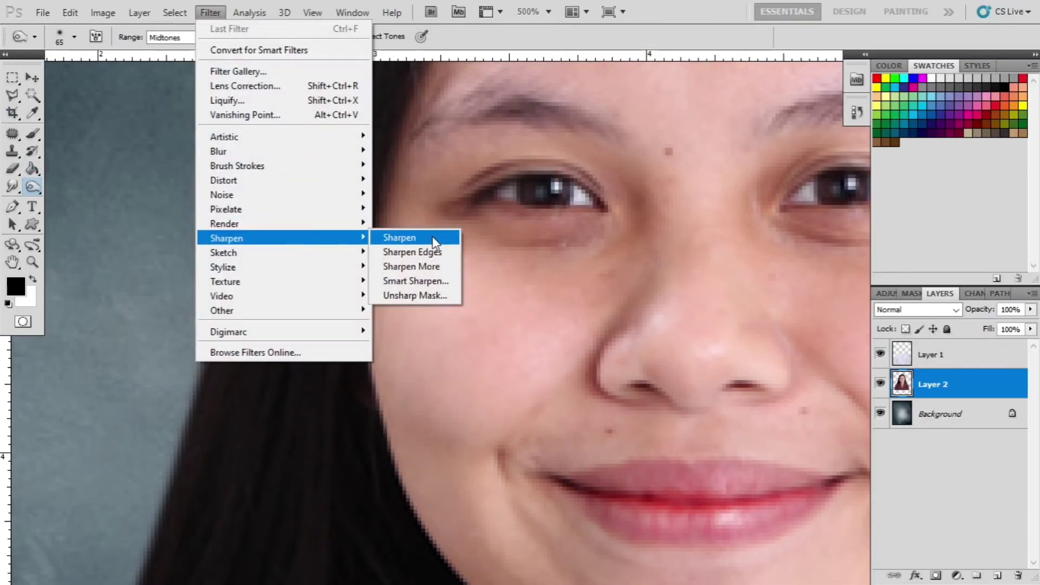
click(432, 236)
Remove the stray hair line across the forehead with the Patch tool, replacing it with clean skin nearby.
drag(681, 106, 552, 317)
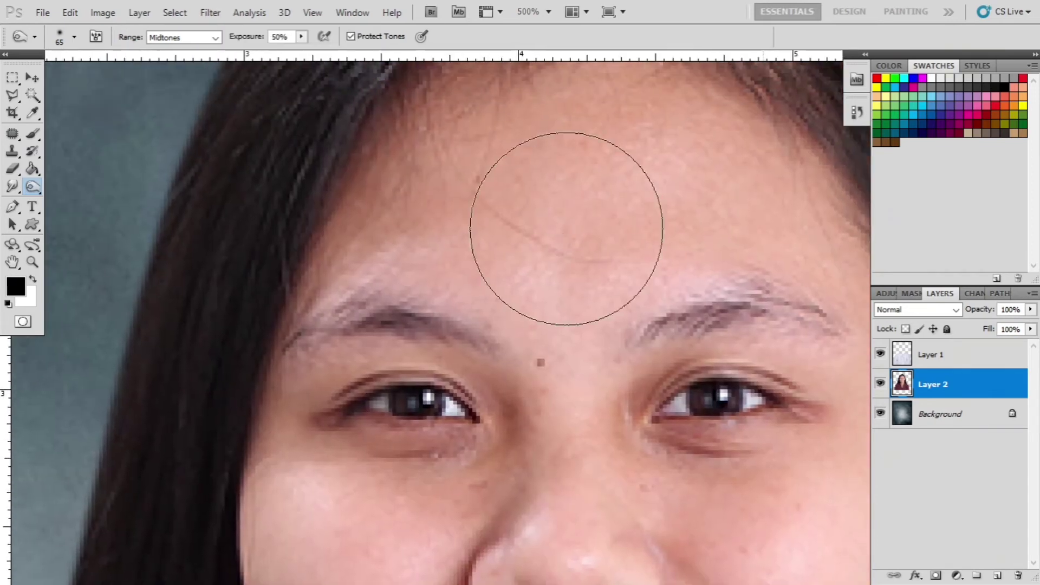
key(j)
mouse_move(554, 220)
mouse_down()
mouse_move(602, 266)
mouse_move(642, 259)
mouse_move(666, 216)
mouse_up()
key(ctrl+d)
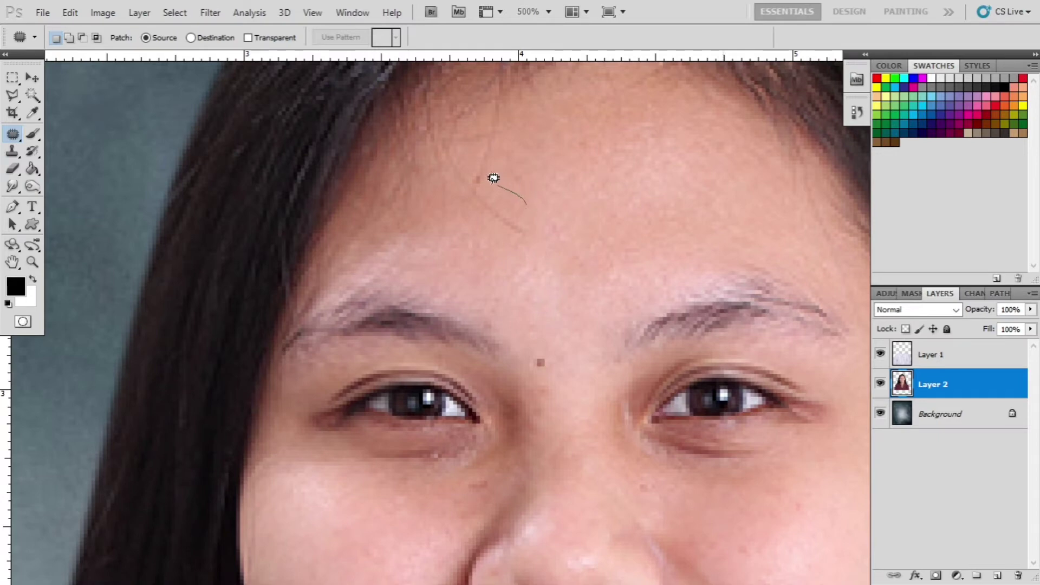
mouse_move(493, 179)
mouse_down()
mouse_move(557, 237)
mouse_move(533, 206)
mouse_up()
mouse_move(528, 208)
mouse_down()
mouse_move(612, 218)
mouse_move(581, 231)
mouse_up()
key(ctrl+d)
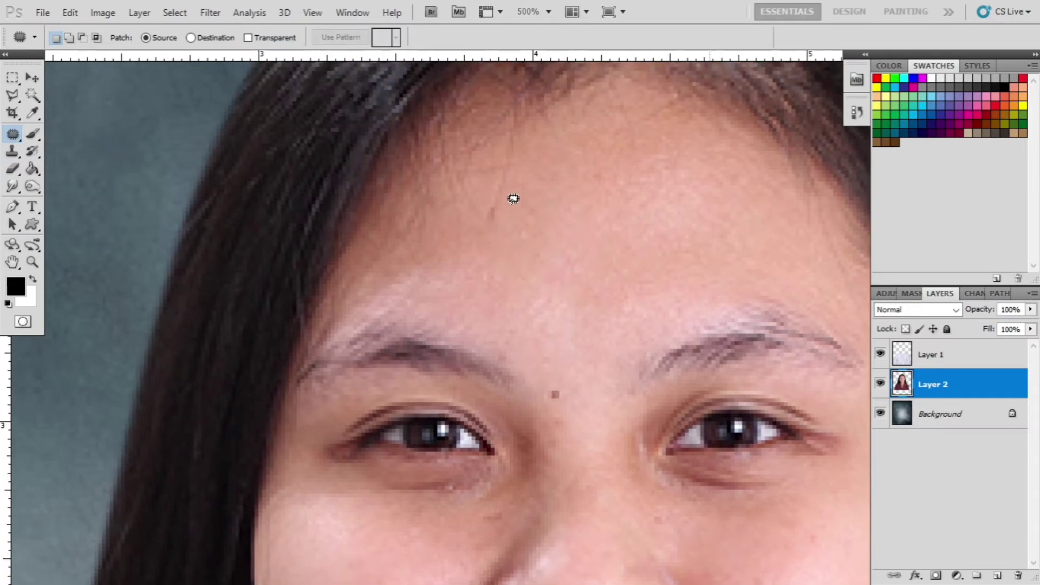
Patch the small dark mark on the upper forehead with clean skin from nearby, and deselect.
mouse_move(507, 188)
mouse_down()
mouse_move(462, 186)
mouse_move(517, 227)
mouse_move(575, 250)
mouse_move(587, 269)
mouse_up()
key(ctrl+d)
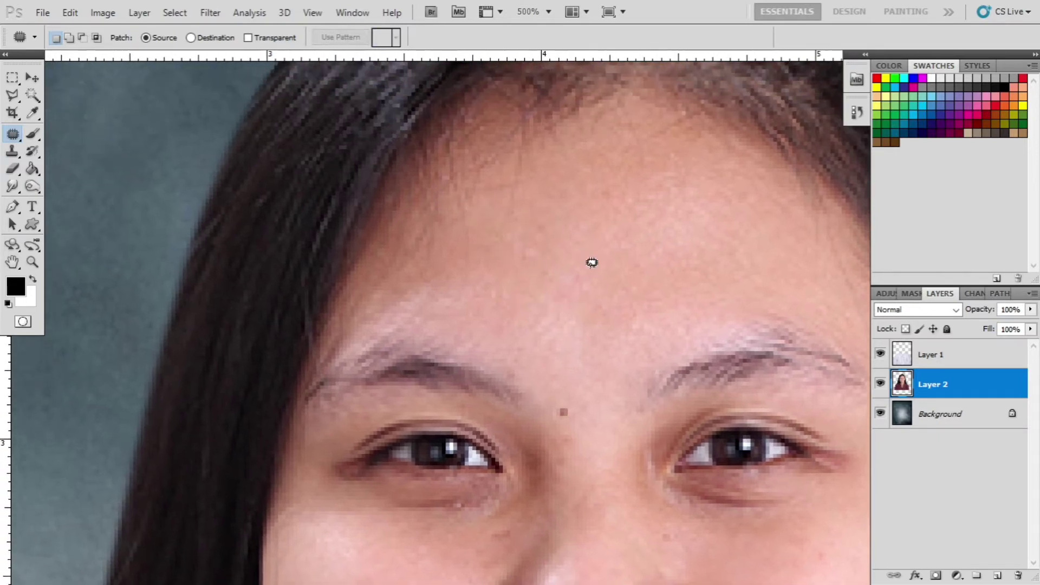
Paint over the forehead with a sampled skin tone, using a size 35 brush at 20% opacity and 20% flow.
key(b)
alt+click(662, 221)
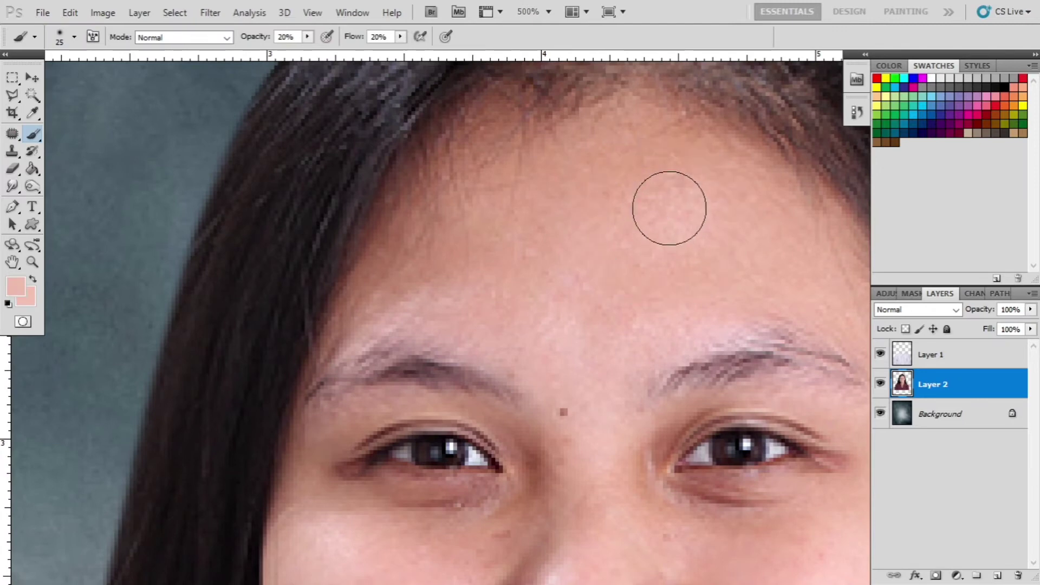
key(bracketright)
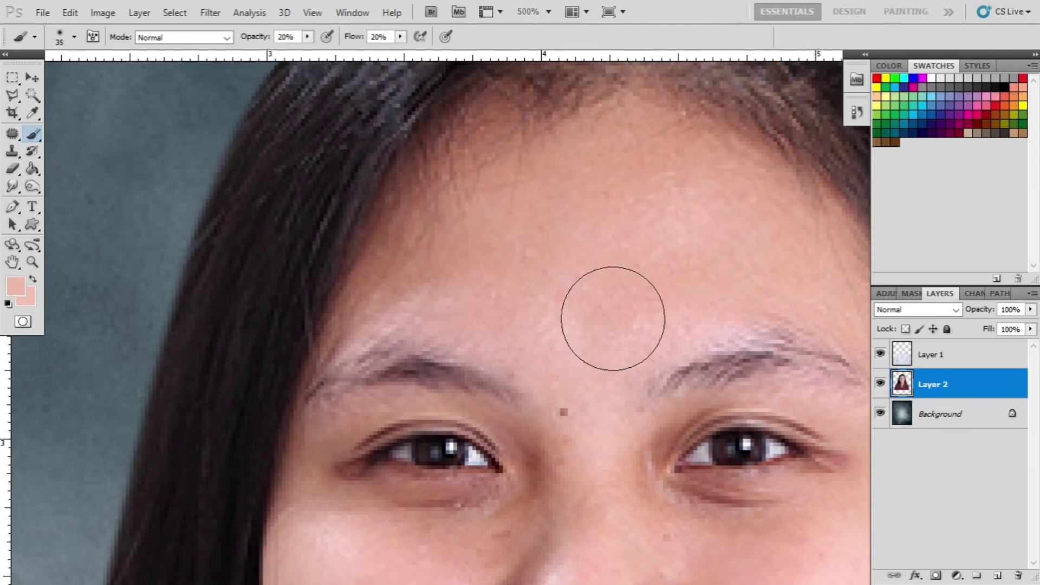
drag(720, 253, 621, 76)
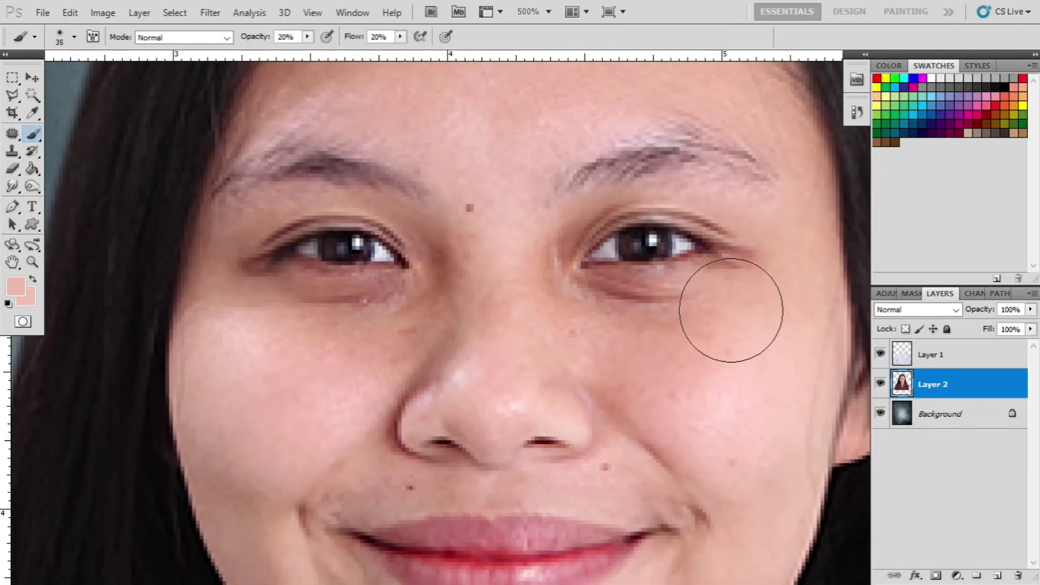
Even out the skin on the cheeks, under the eyes and around the nose with sampled tones and a size 25 brush.
drag(731, 382, 685, 279)
key(bracketleft)
key(bracketleft)
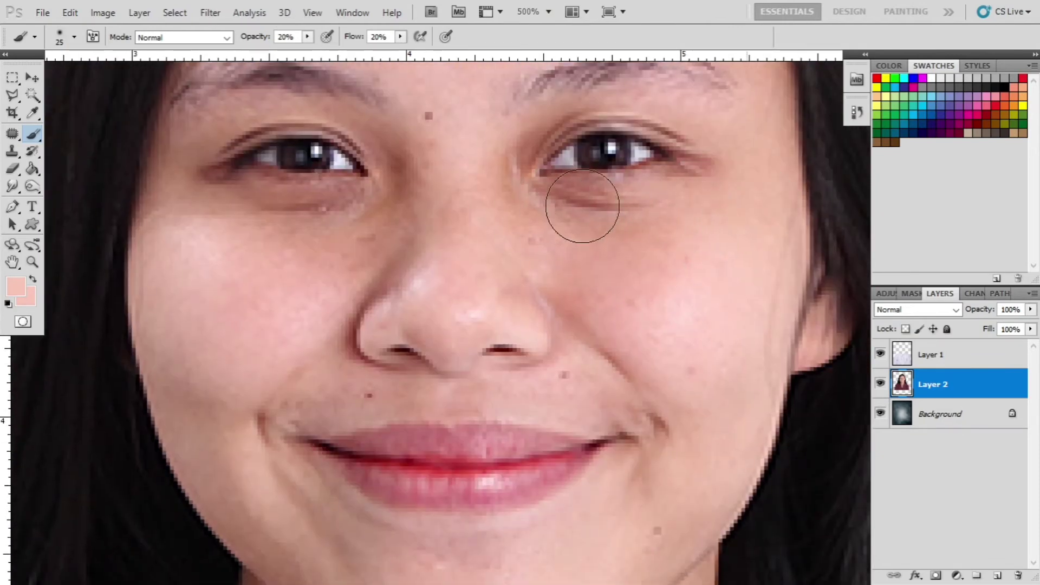
alt+click(281, 267)
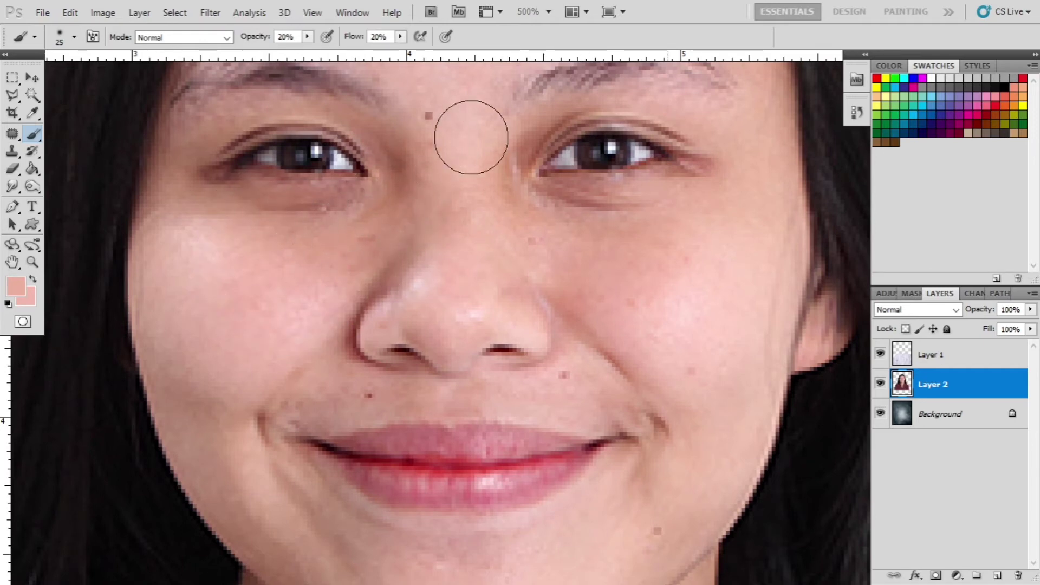
drag(587, 294, 551, 142)
mouse_move(500, 312)
mouse_down()
mouse_move(603, 406)
mouse_move(555, 337)
mouse_up()
Brighten the woman's photo on Layer 2 slightly by raising the midpoint of the RGB curve in Curves.
key(ctrl+0)
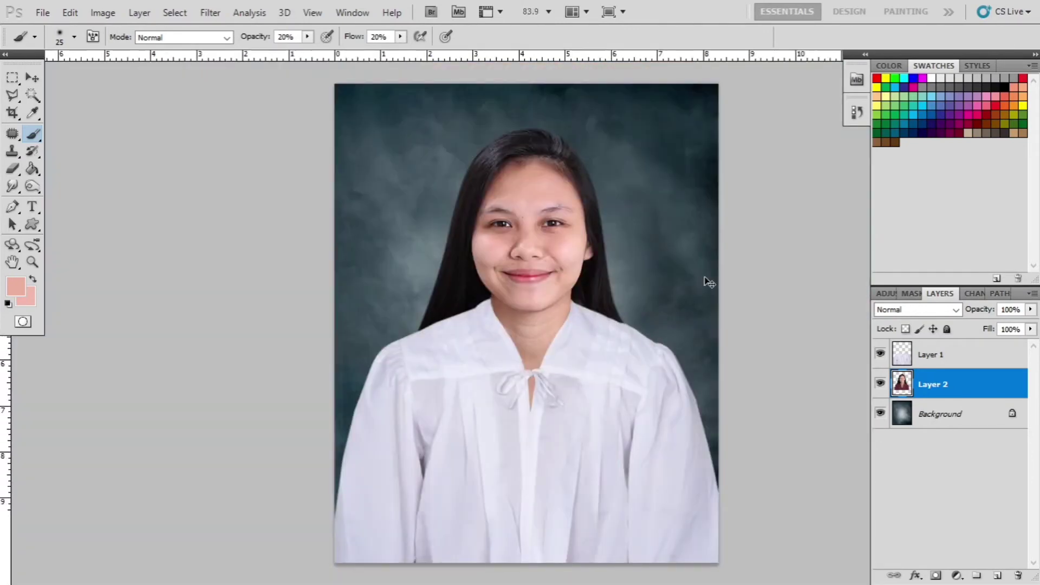
key(ctrl+minus)
key(ctrl+plus)
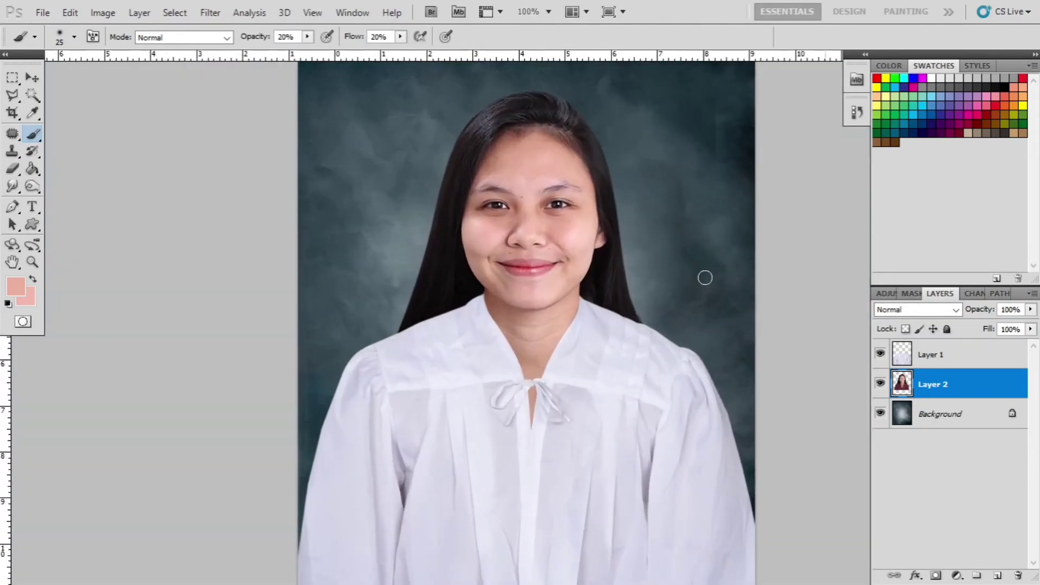
key(ctrl+m)
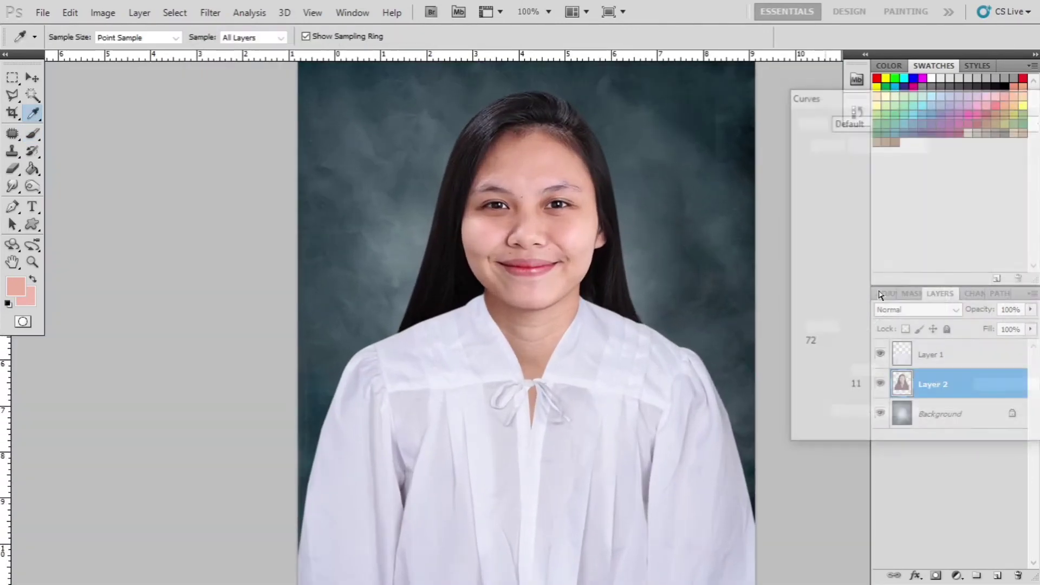
click(945, 249)
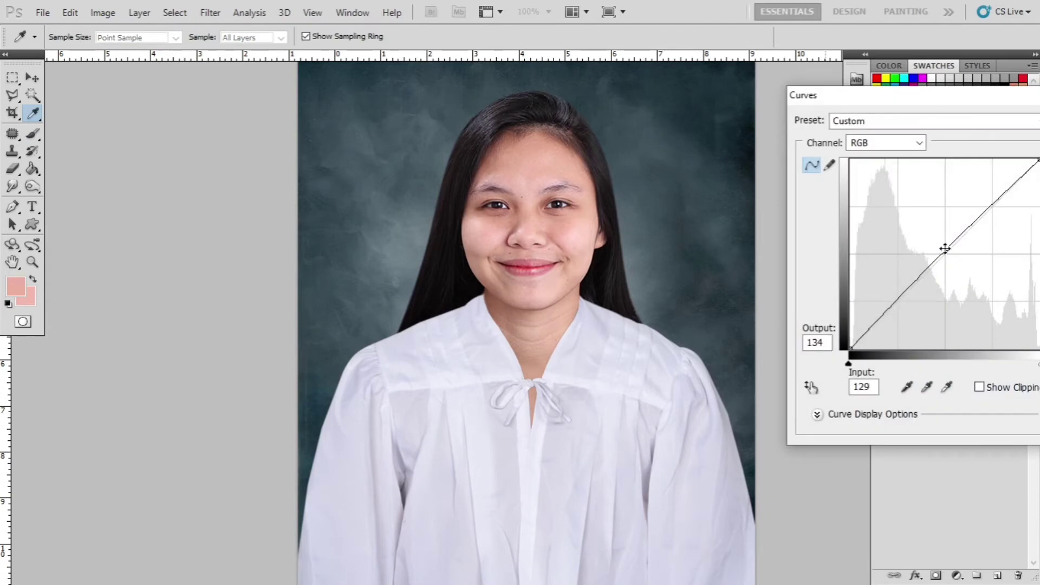
drag(951, 244, 950, 246)
key(Return)
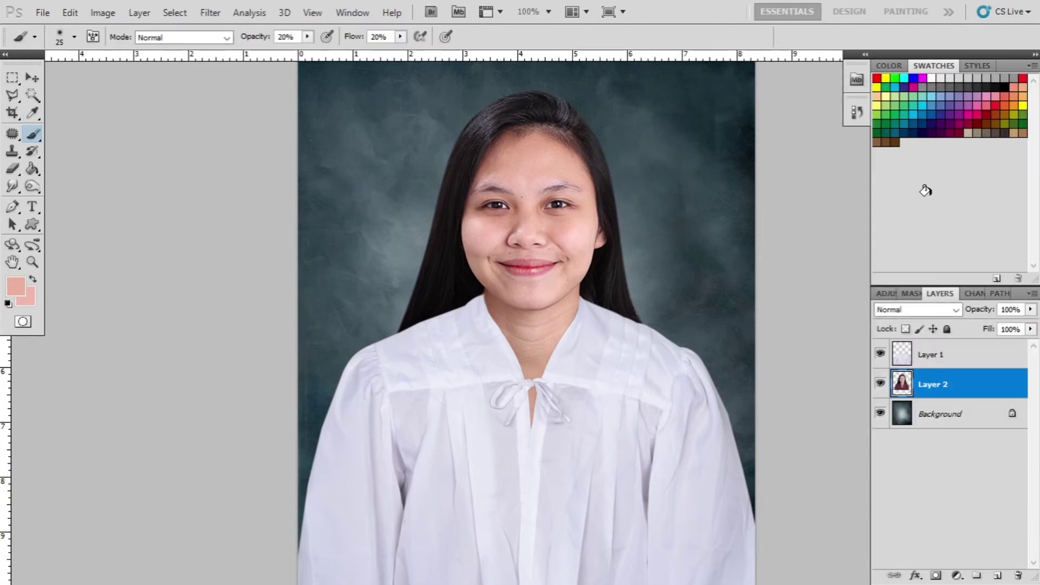
Examine the retouched face, the hair edges and the toga at several magnifications.
key(ctrl+minus)
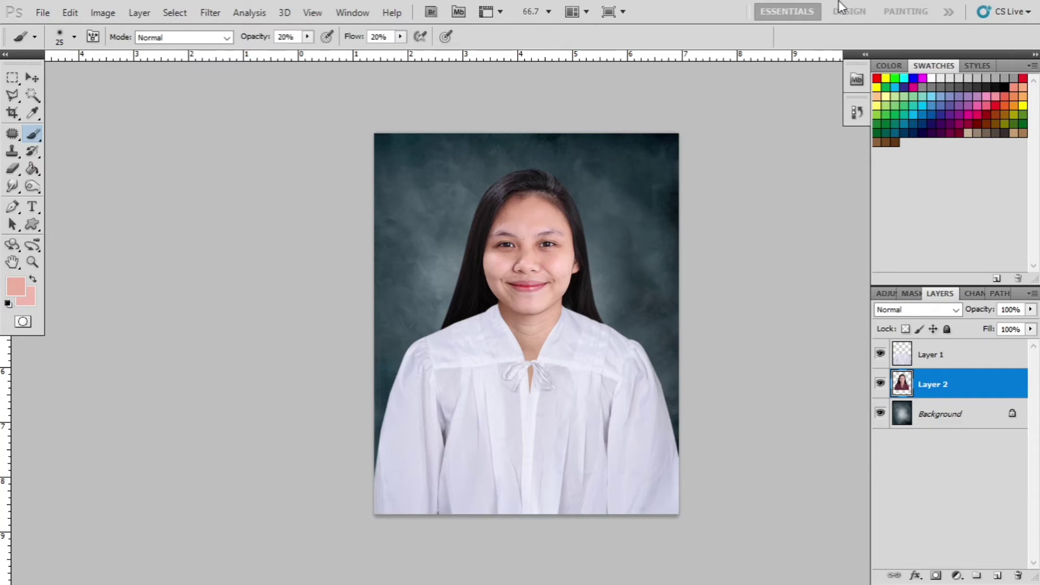
key(ctrl+plus)
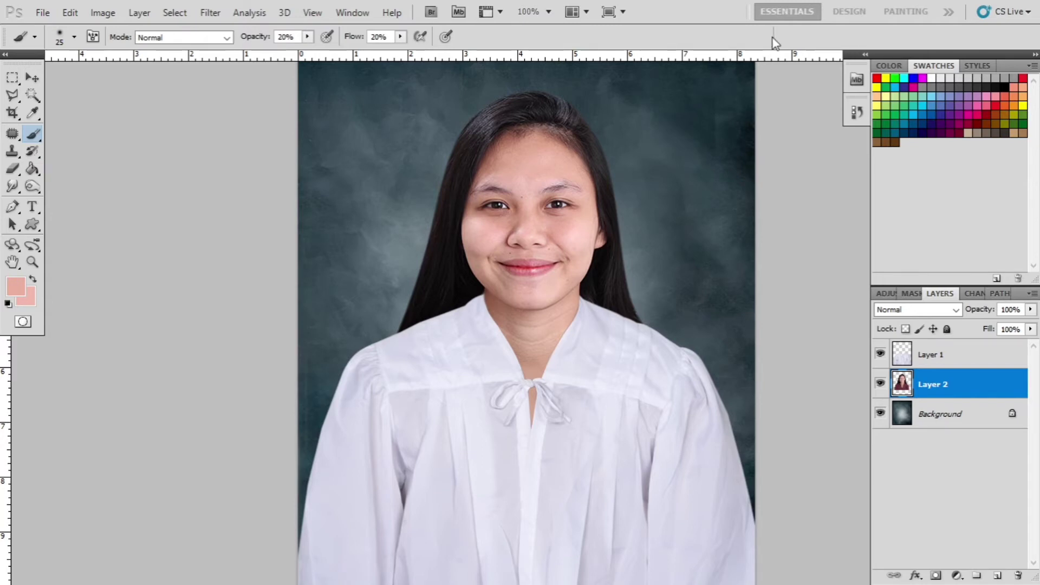
key(ctrl+plus)
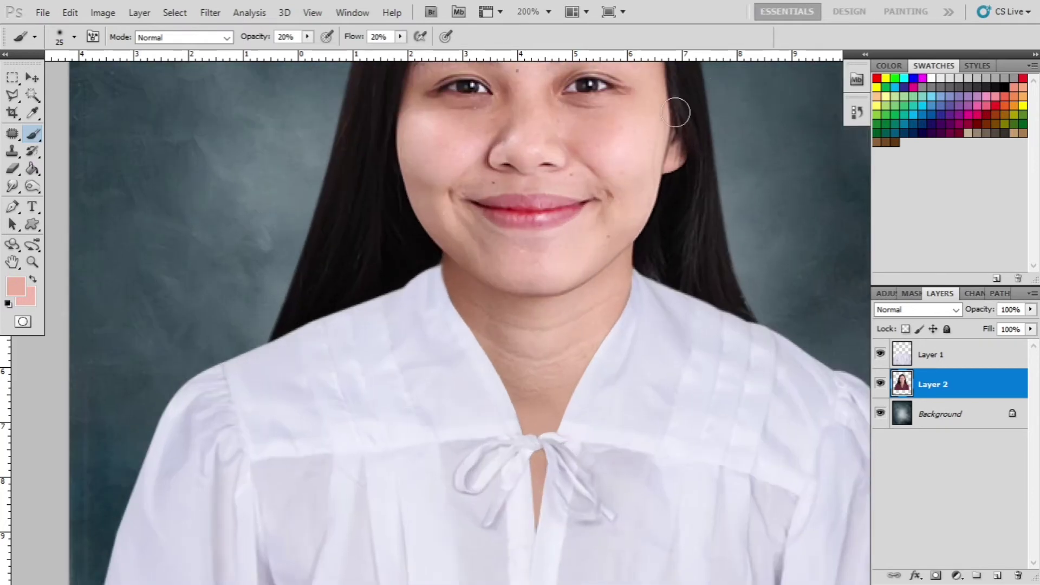
key(space)
drag(562, 191, 584, 390)
drag(584, 270, 614, 187)
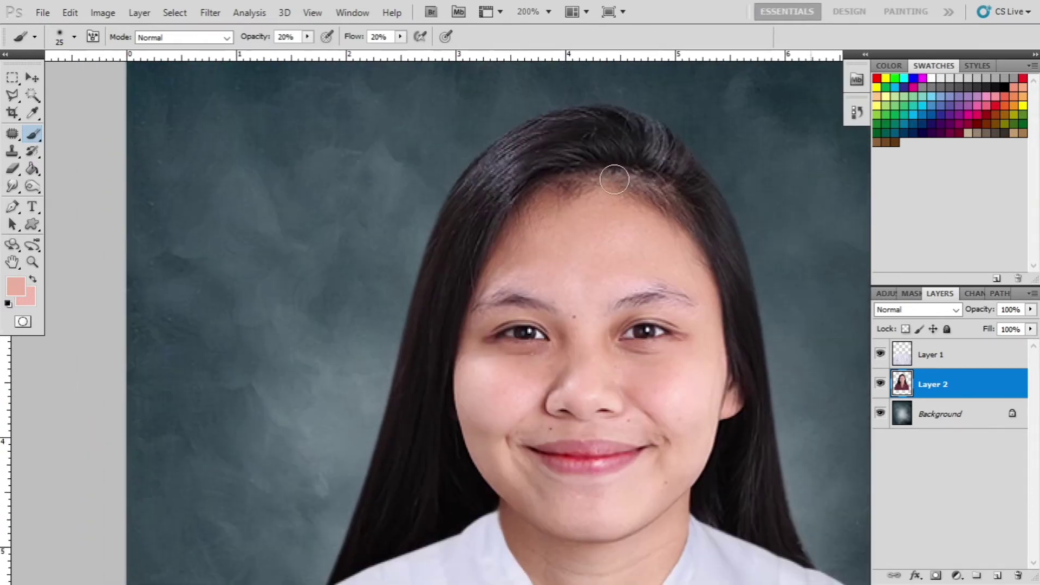
key(ctrl+minus)
key(ctrl+minus)
key(ctrl+minus)
key(ctrl+plus)
key(ctrl+plus)
key(ctrl+plus)
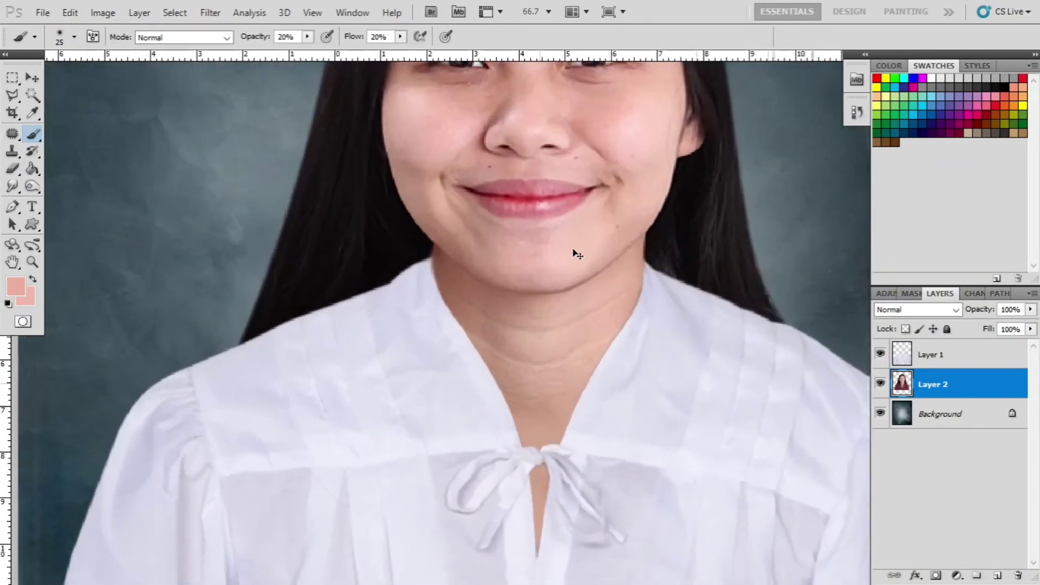
Trace a closed Pen tool path around the outline of both lips.
key(ctrl+plus)
key(ctrl+plus)
scroll(490, 262, up, 3)
key(p)
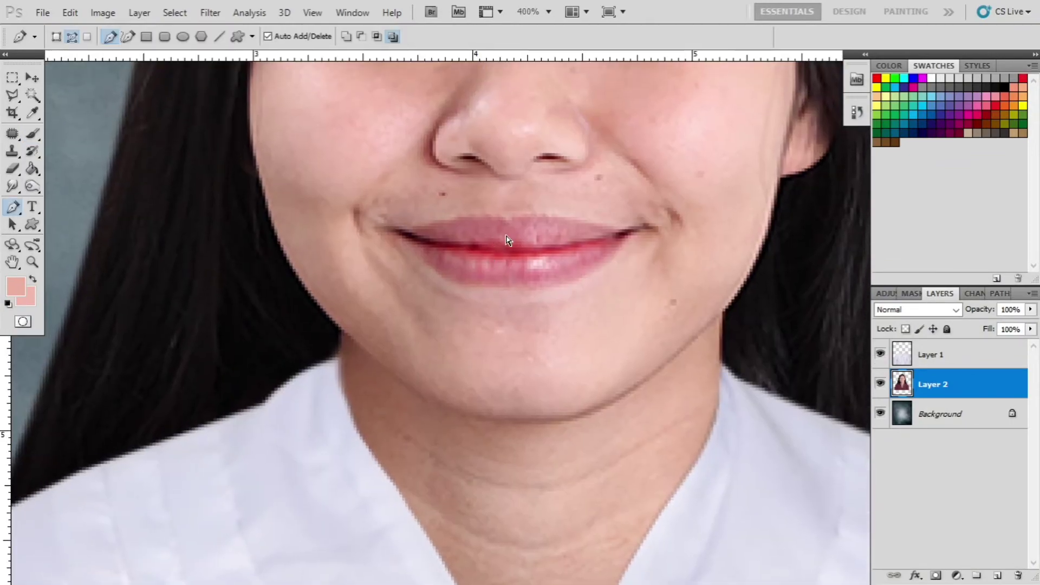
key(ctrl+plus)
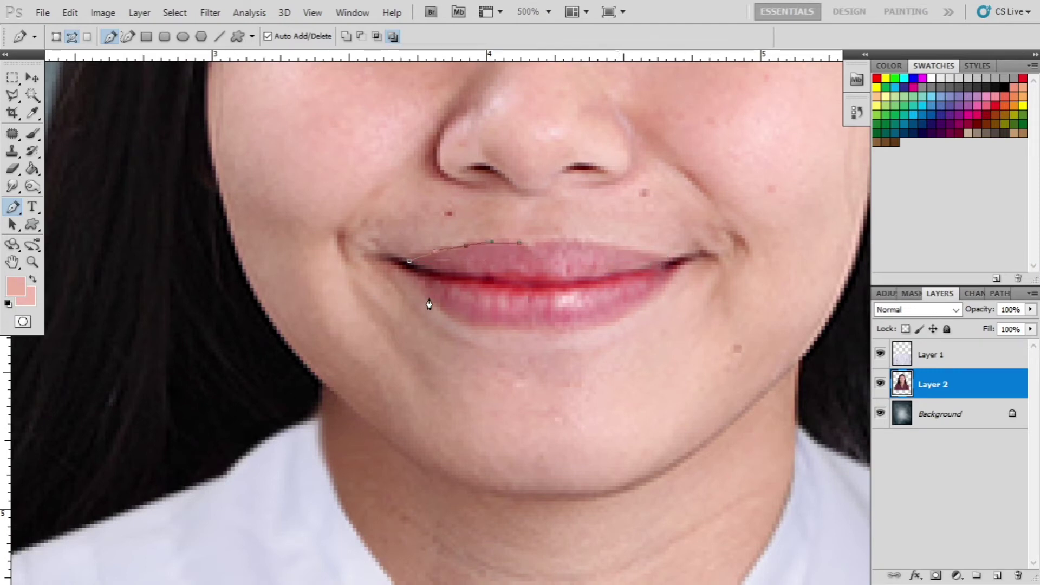
drag(407, 266, 402, 267)
drag(529, 323, 561, 325)
click(611, 302)
drag(615, 313, 618, 306)
drag(608, 260, 622, 250)
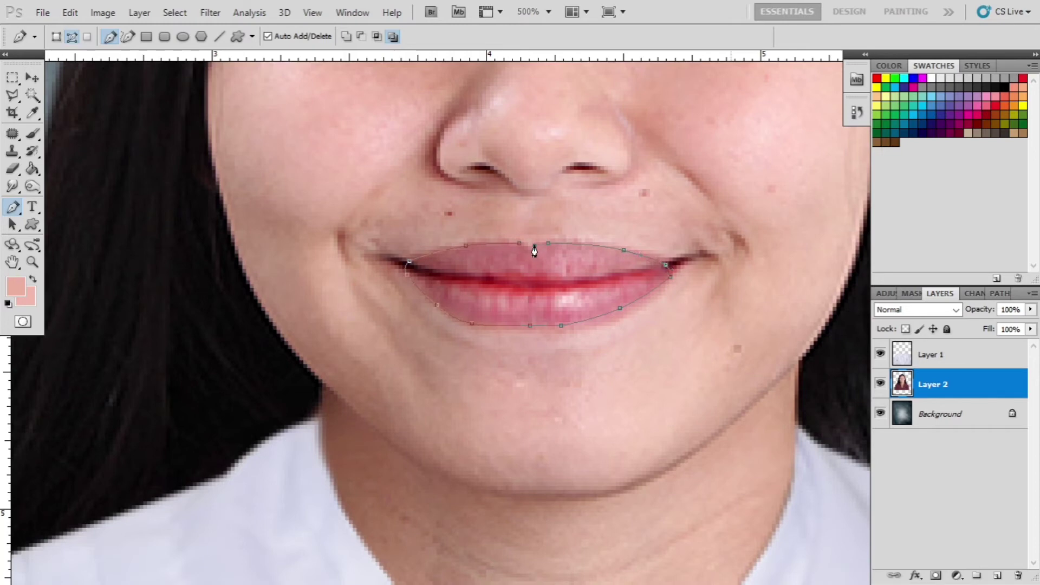
Convert the lip path into a new selection with a feather radius of 2 pixels.
right_click(550, 272)
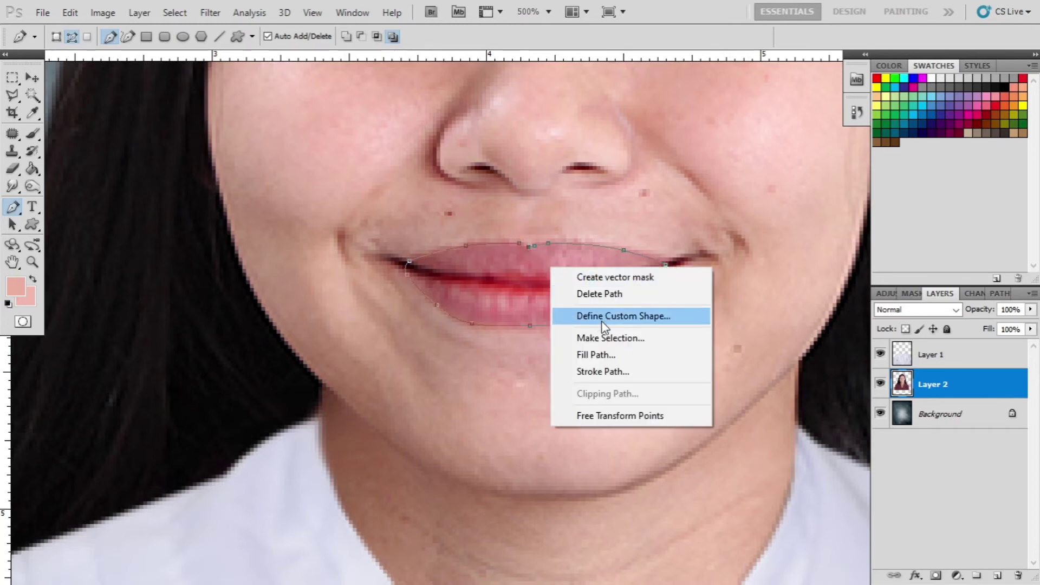
click(600, 338)
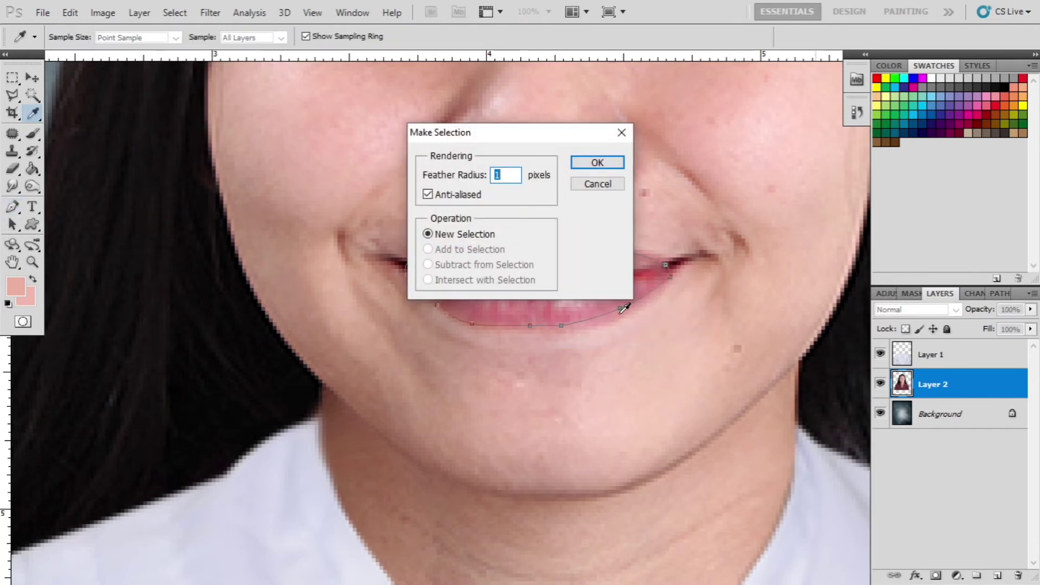
text(2)
key(Return)
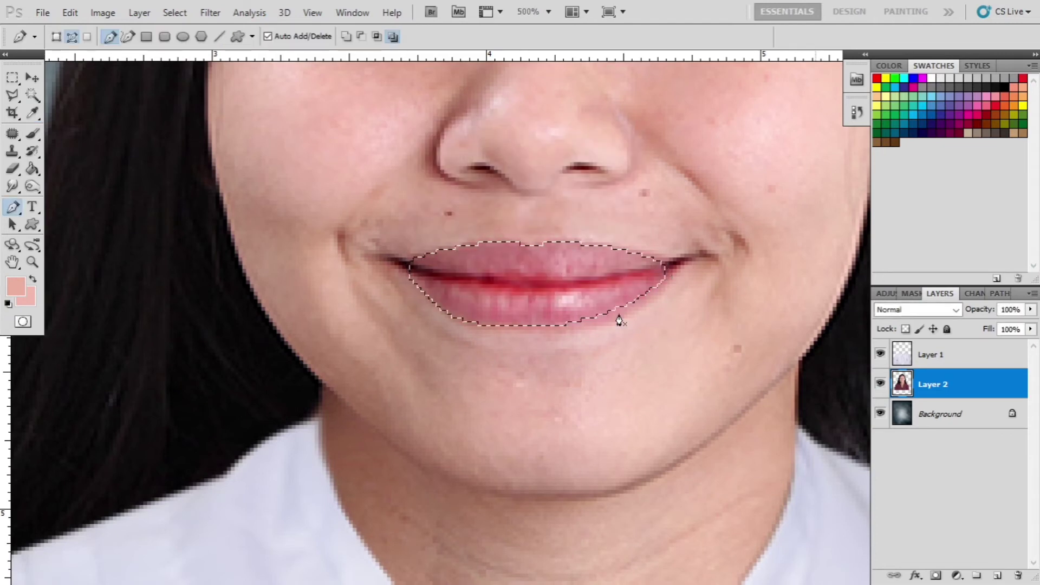
Redden the selected lips with Color Balance, setting Midtones to Cyan-Red +21 and Magenta-Green -16, and deselect.
key(ctrl+b)
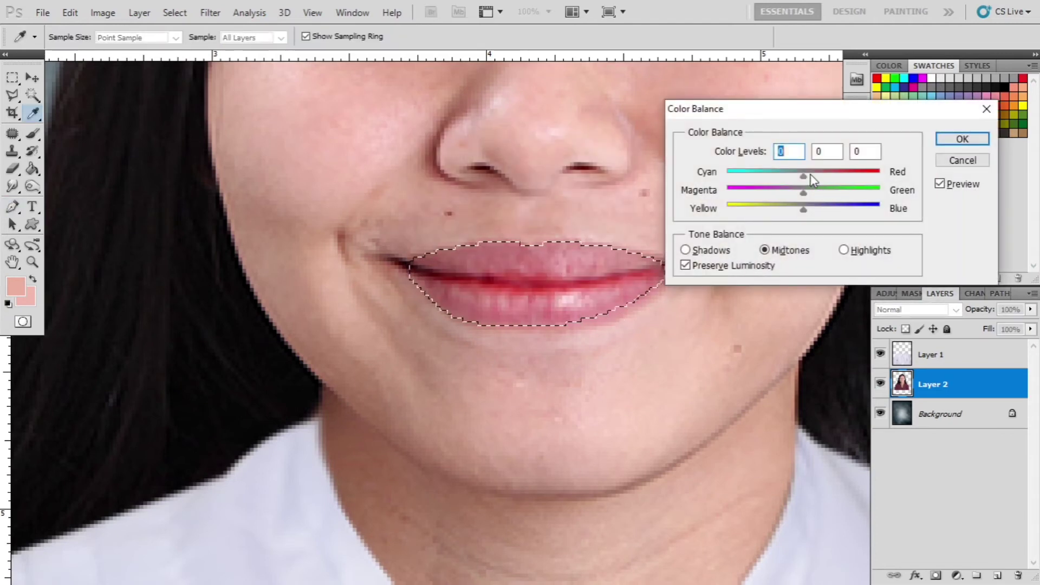
drag(811, 175, 791, 193)
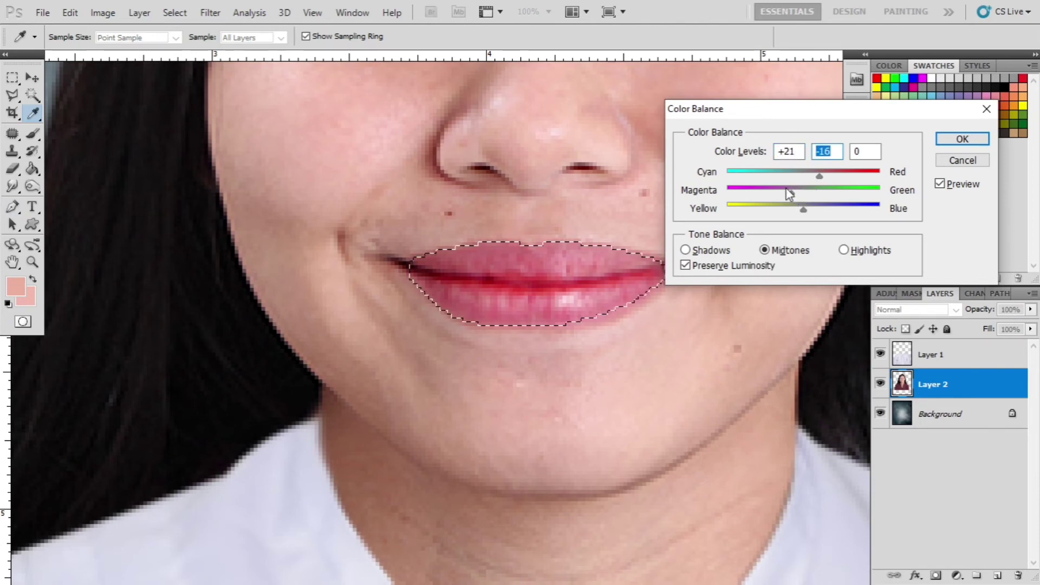
key(Return)
key(p)
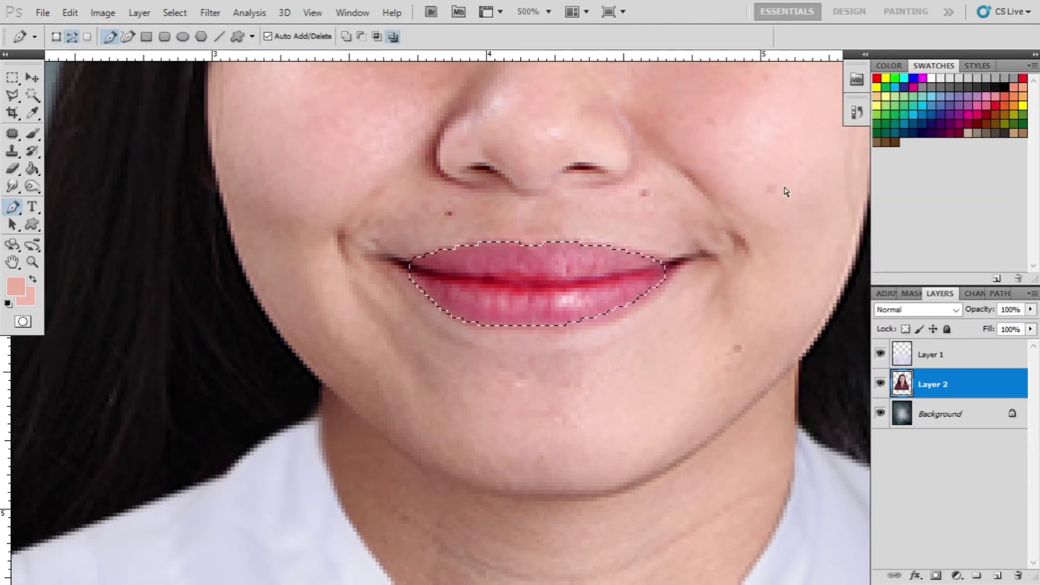
key(ctrl+minus)
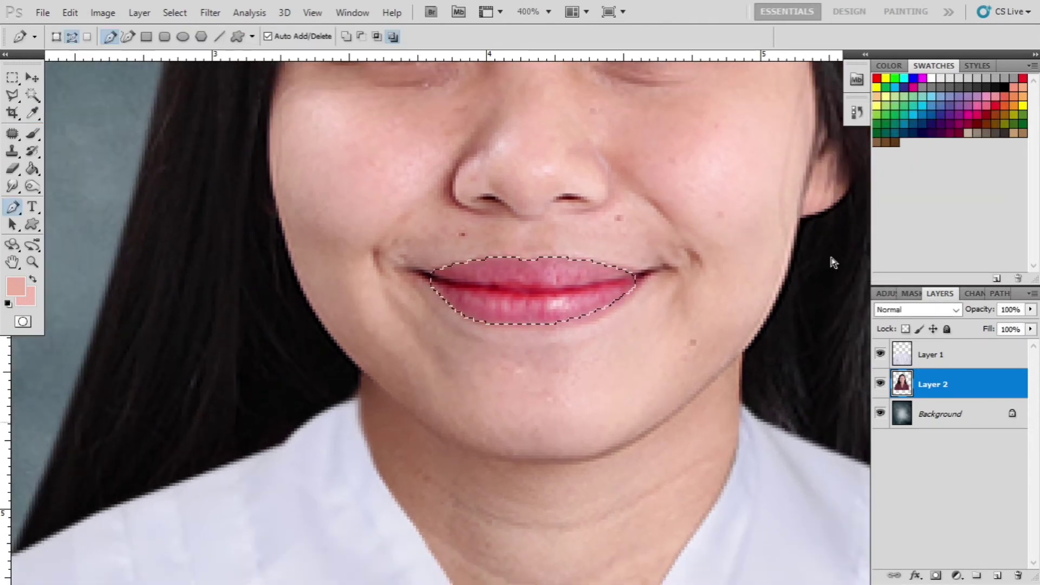
key(ctrl+minus)
key(ctrl+minus)
key(ctrl+minus)
key(ctrl+minus)
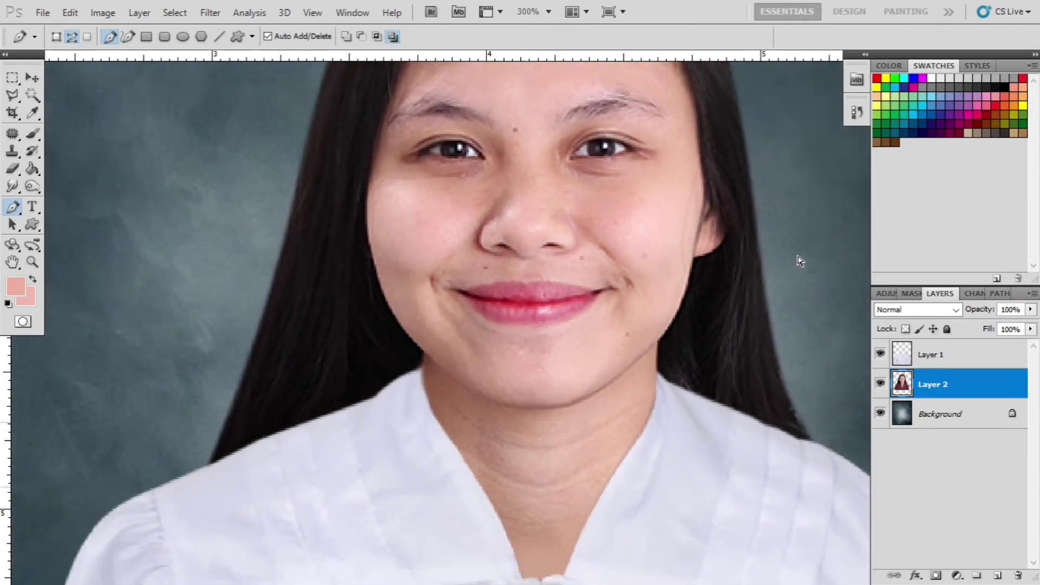
Adjust the Blacks of the woman's photo on Layer 2 with Selective Color, using the Relative method.
key(ctrl+plus)
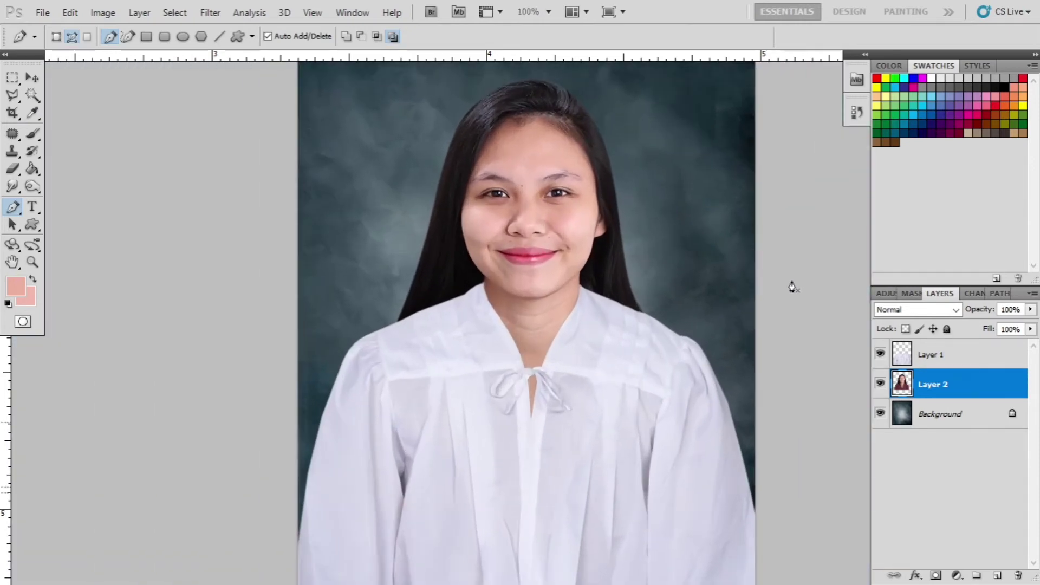
drag(692, 196, 711, 236)
key(alt+i)
key(j)
key(s)
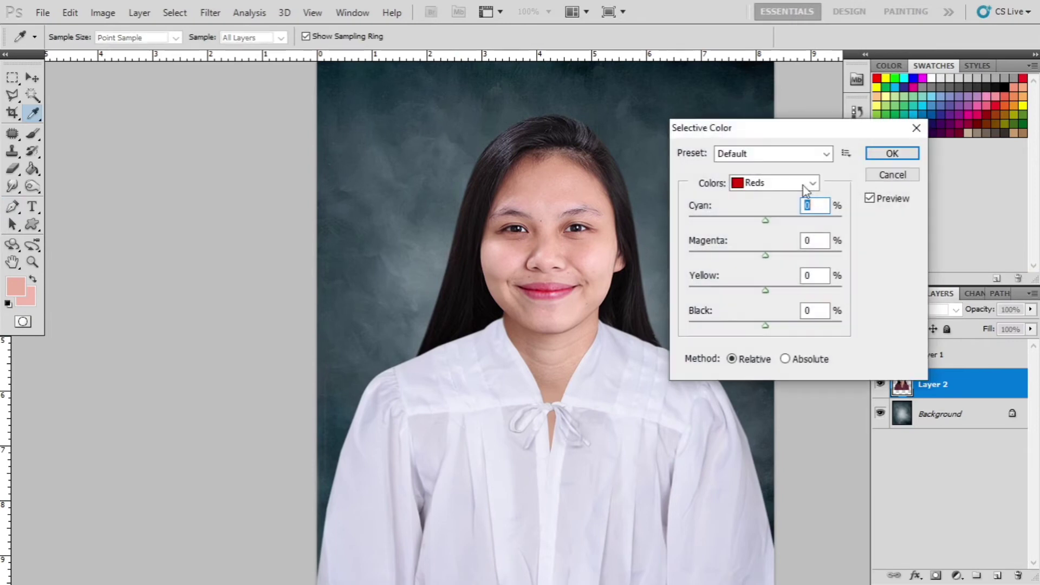
click(810, 184)
click(761, 316)
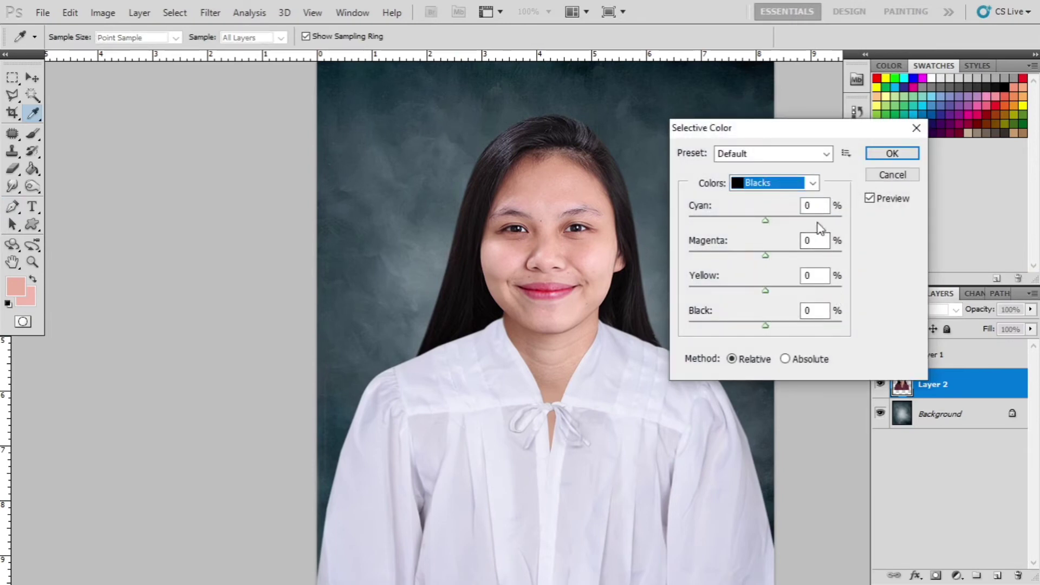
click(808, 209)
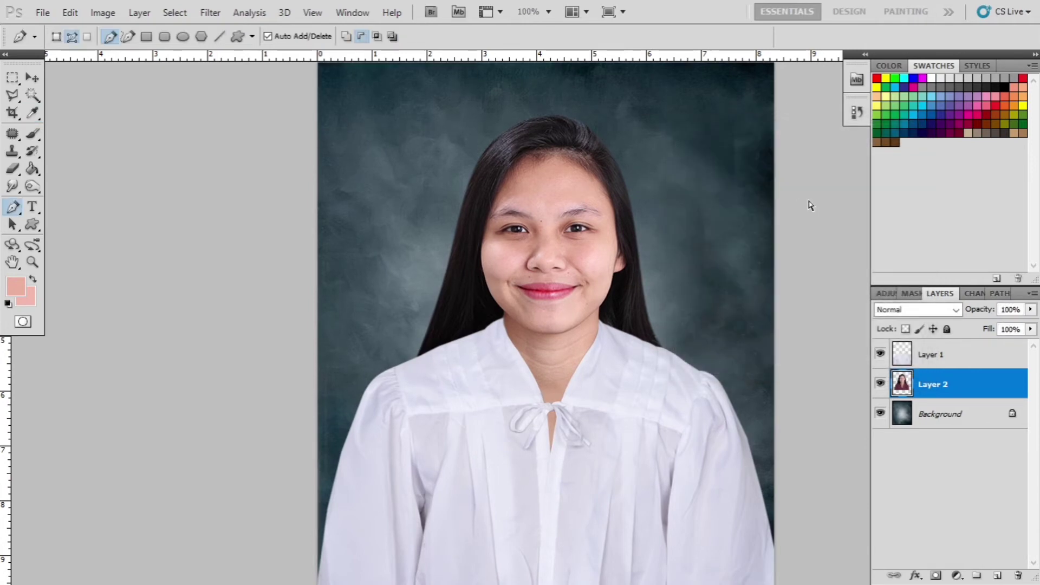
Try to enlarge the white toga on Layer 1 slightly and undo the change.
key(ctrl+minus)
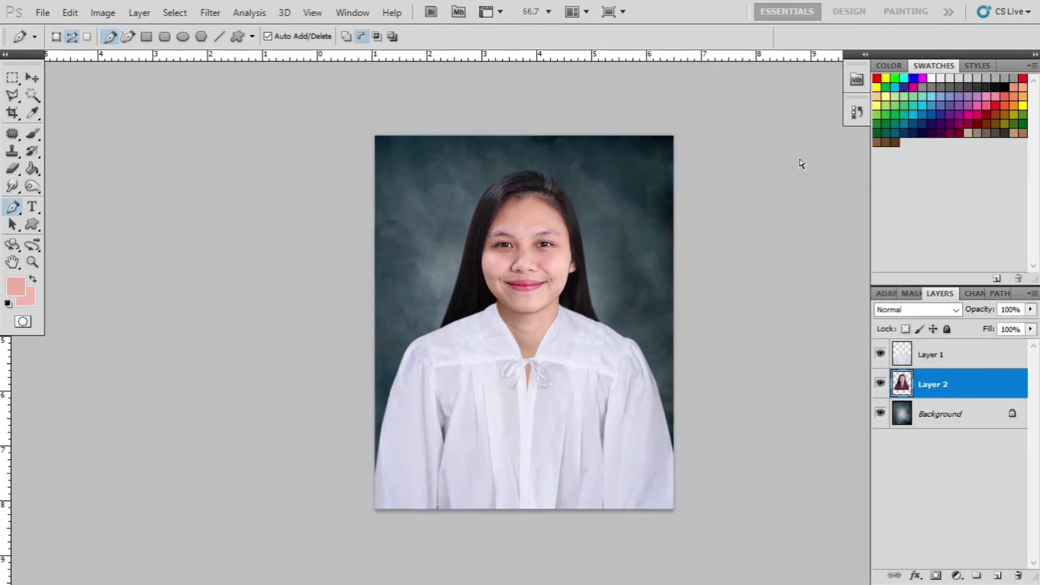
key(ctrl+minus)
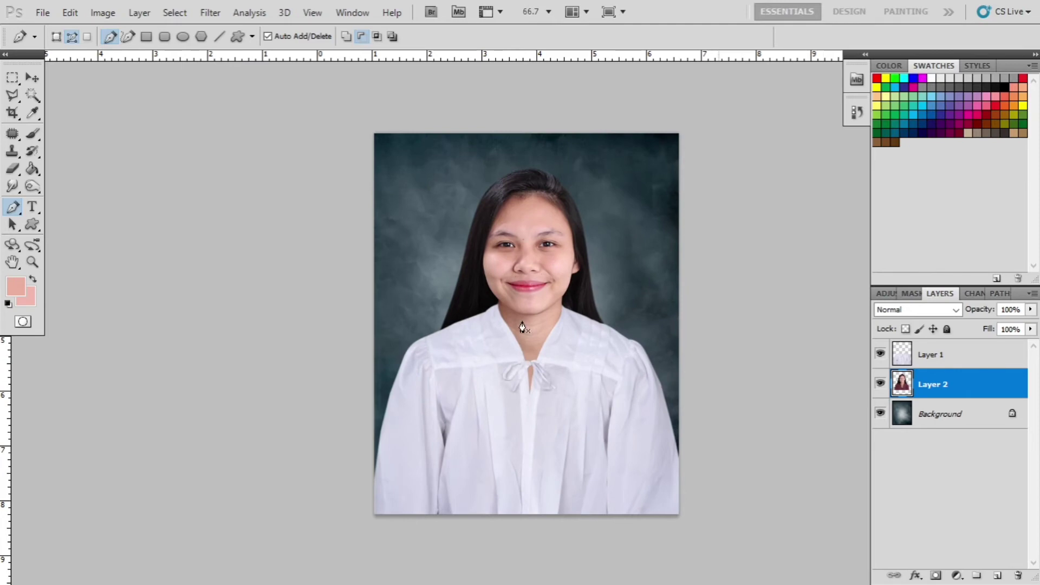
key(b)
key(v)
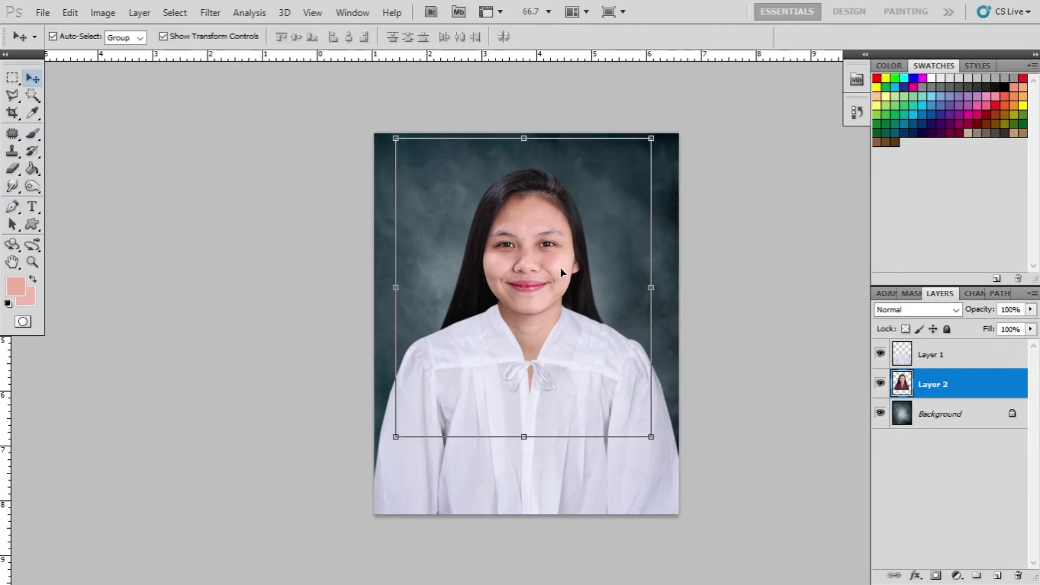
click(587, 346)
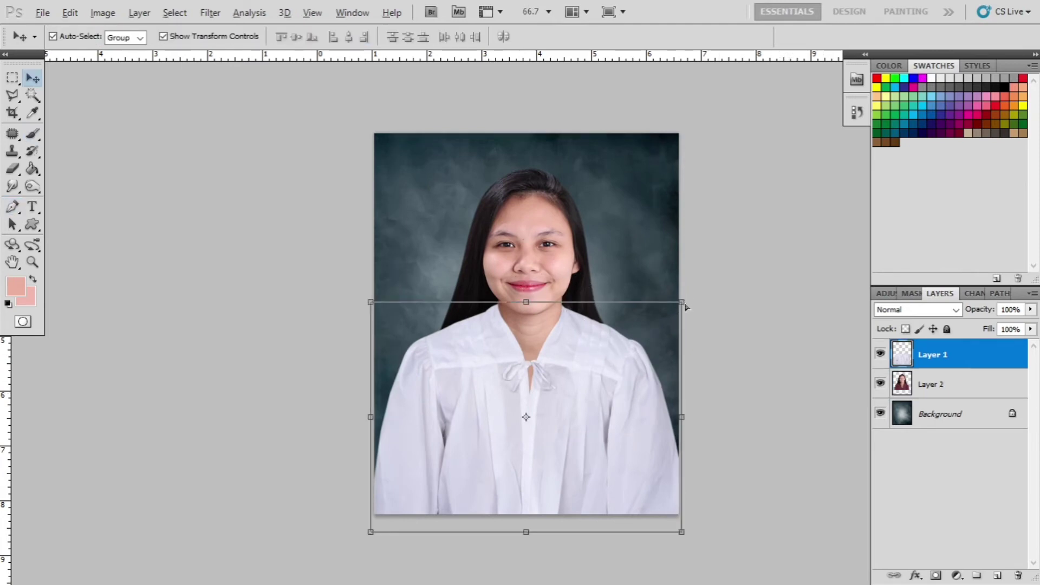
drag(681, 305, 684, 300)
key(Return)
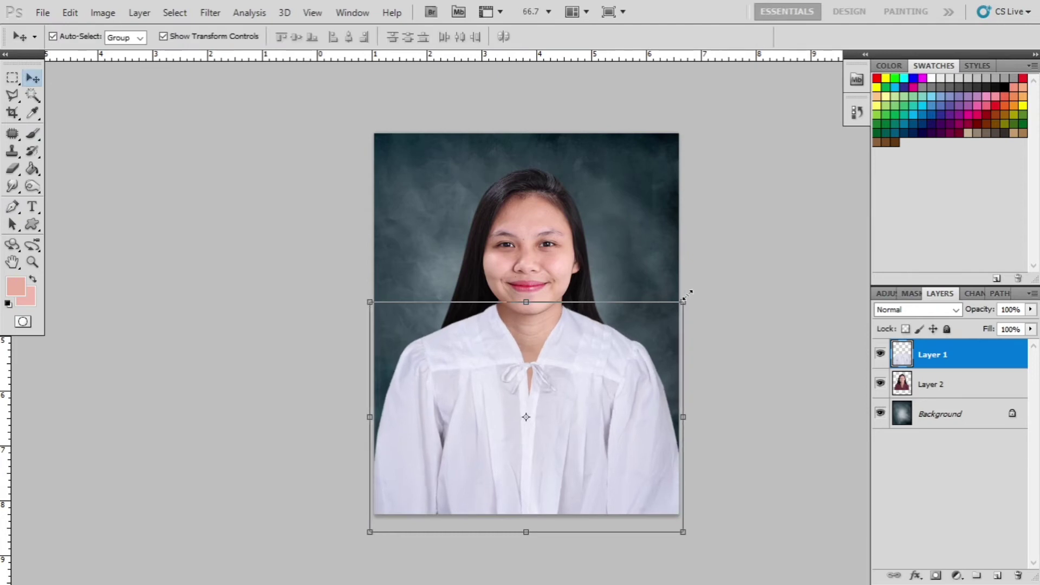
click(787, 294)
key(ctrl+z)
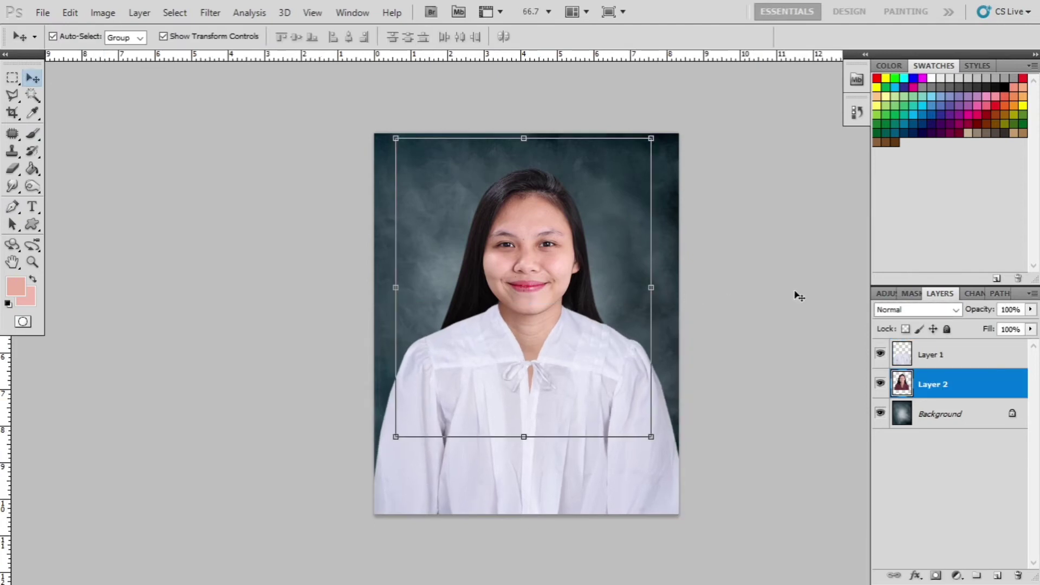
click(799, 296)
click(640, 378)
click(676, 309)
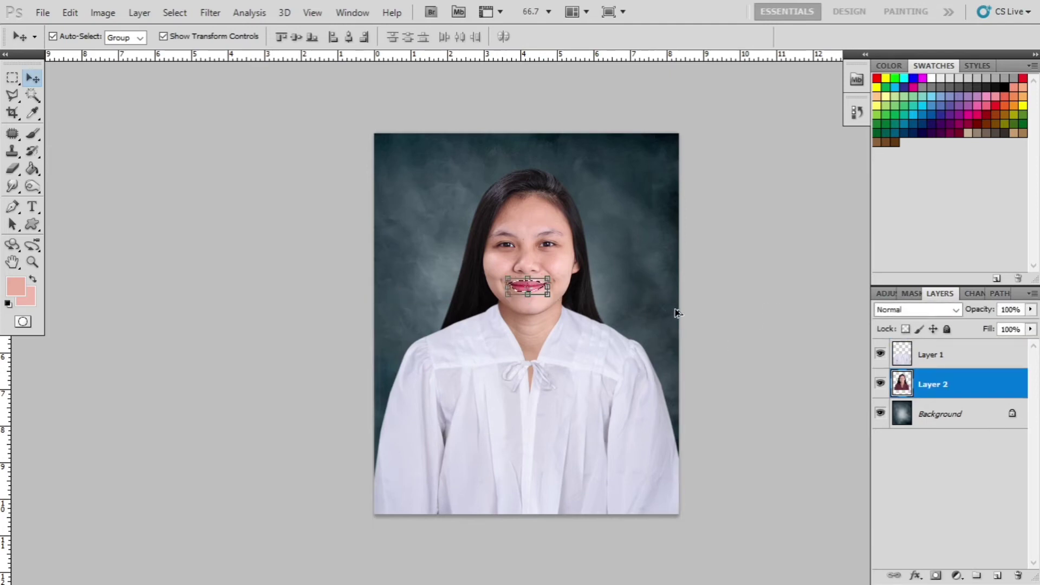
click(601, 342)
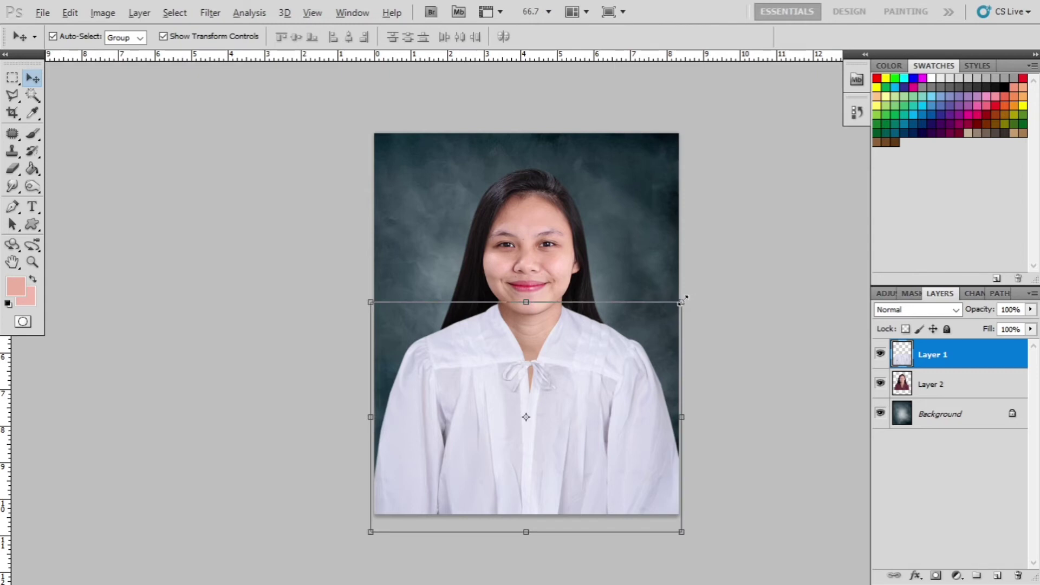
drag(683, 299, 685, 300)
key(Return)
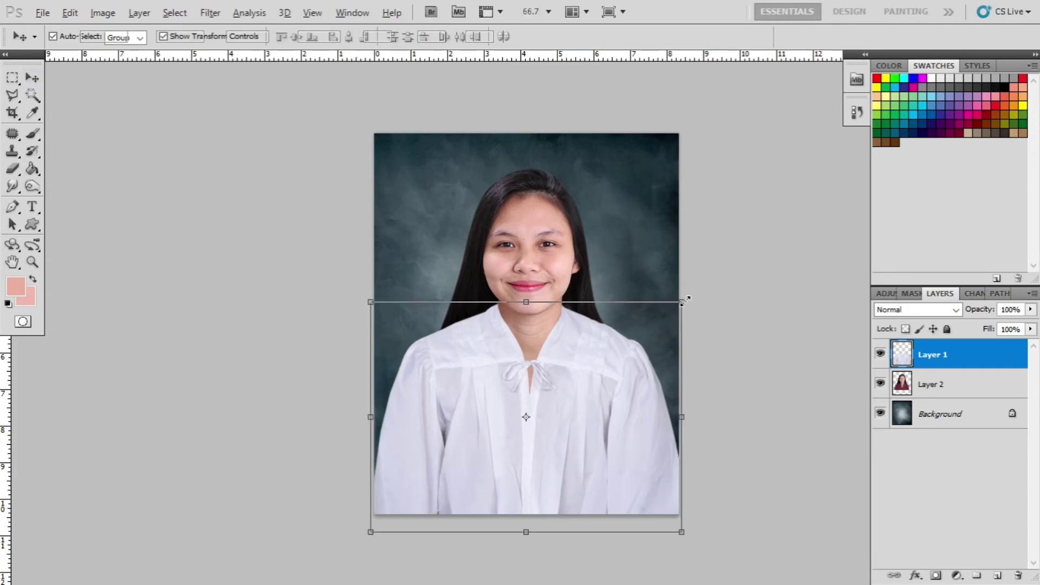
Close the Photoshop reference PDF page in the browser and return to the portrait in Photoshop.
click(684, 301)
key(F1)
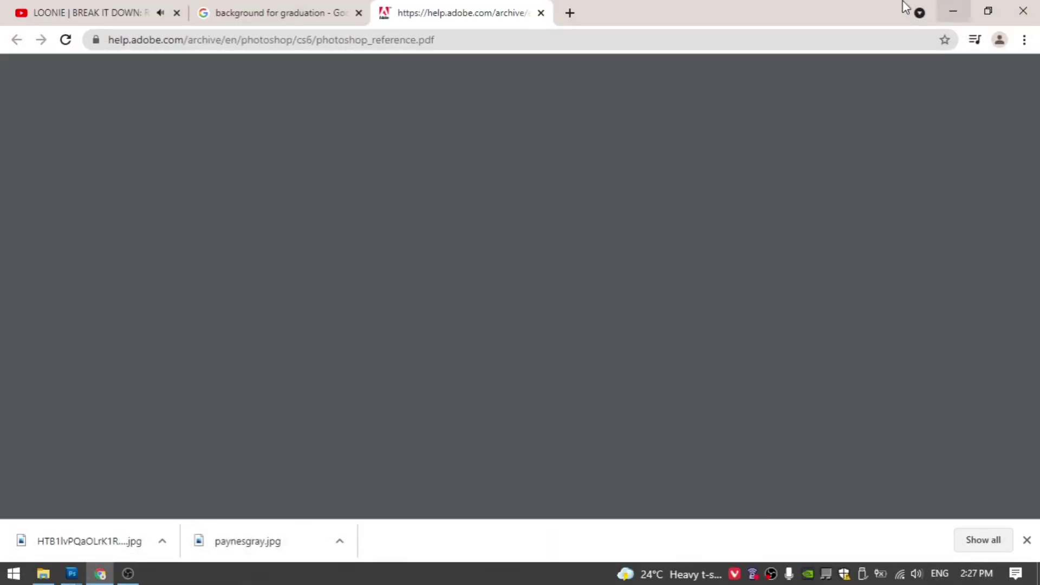
click(544, 14)
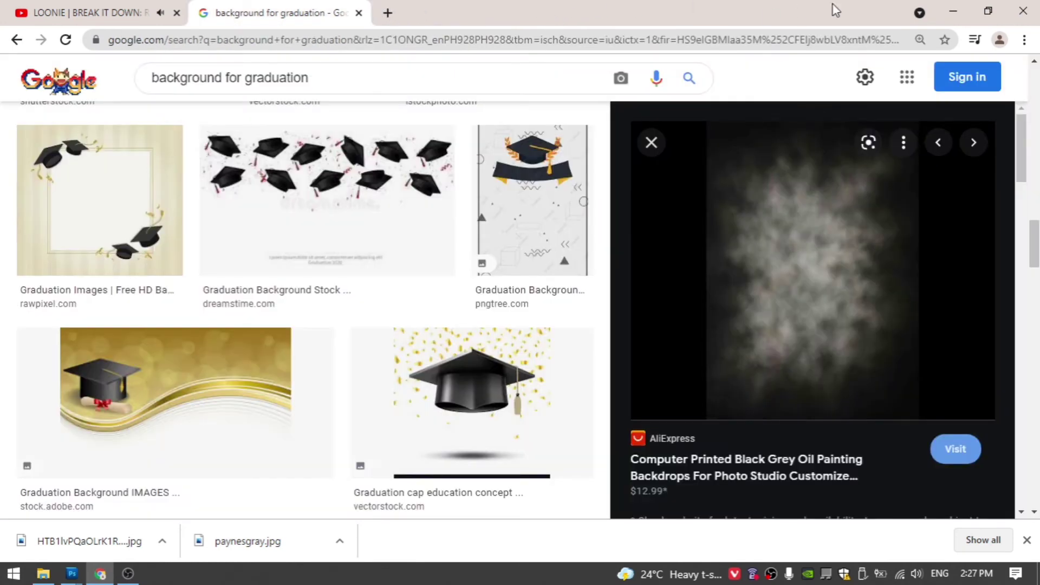
click(953, 11)
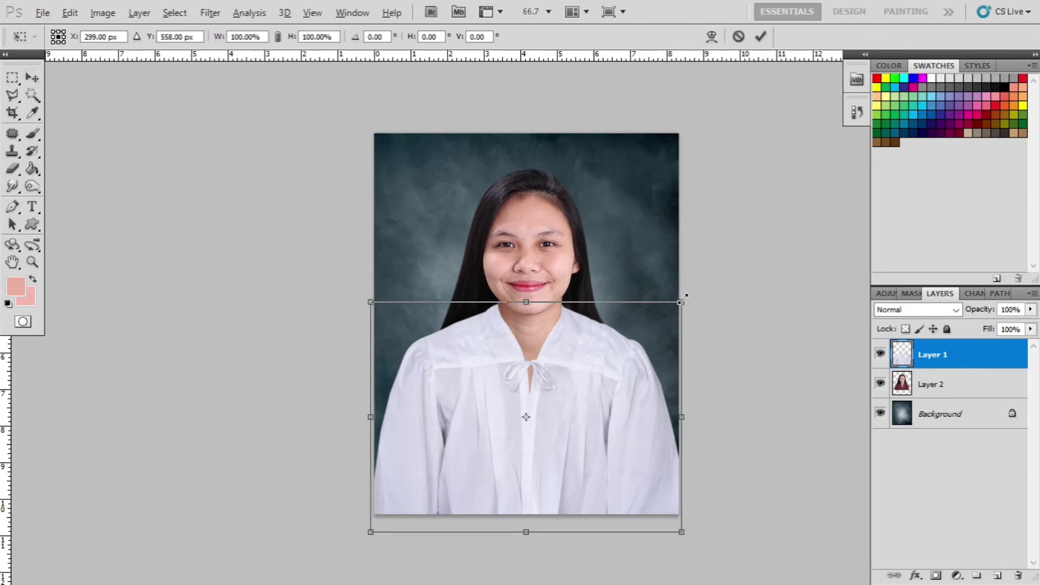
Scale the white toga on Layer 1 proportionally to 98.28% around its center and commit the transform.
drag(682, 299, 681, 303)
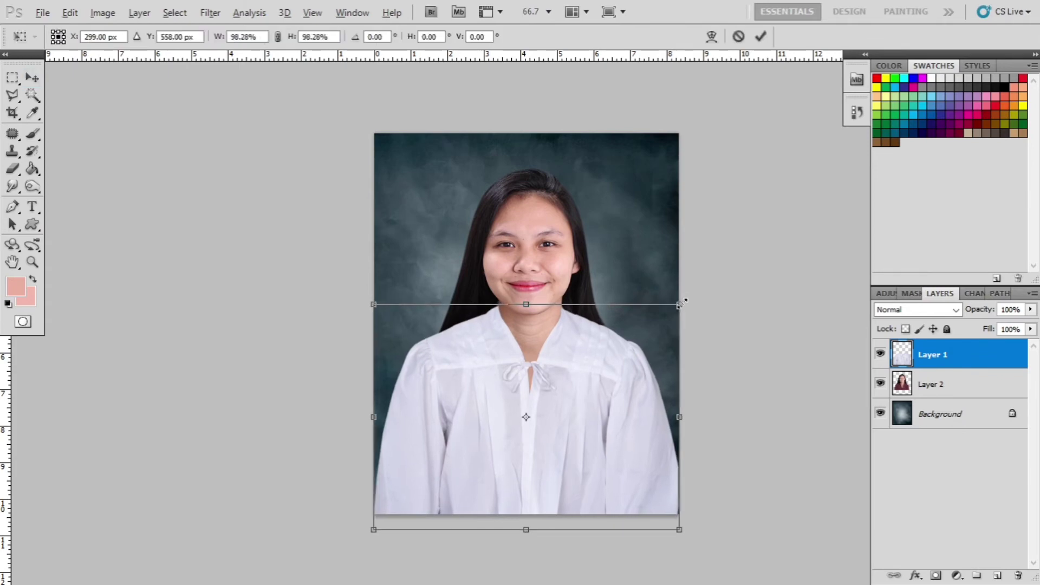
key(Return)
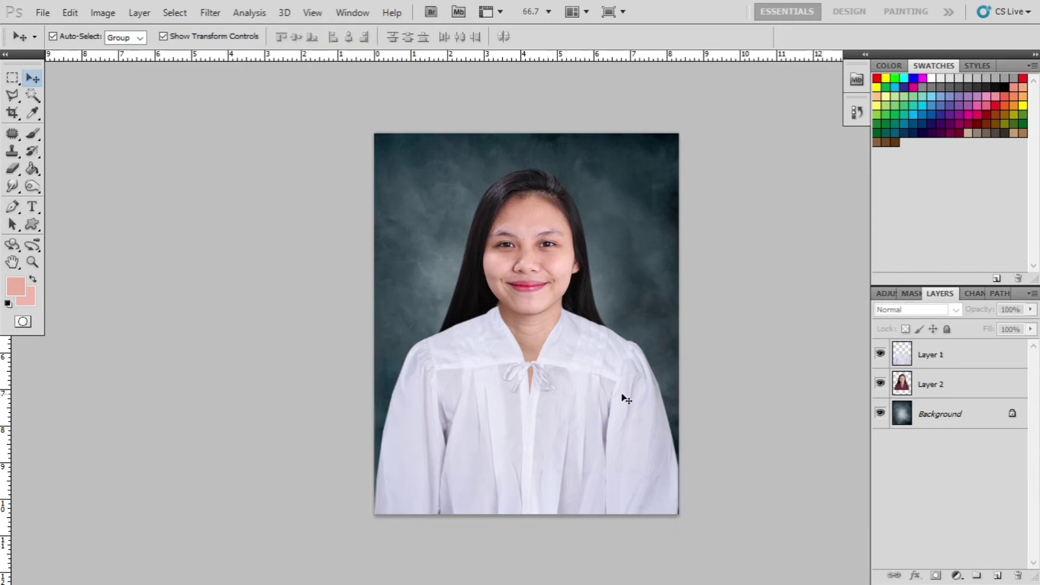
Select the toga's collar and shoulder left of the chin, warp the collar slightly up and outward toward the hair, and deselect.
key(ctrl+plus)
key(ctrl+plus)
key(ctrl+plus)
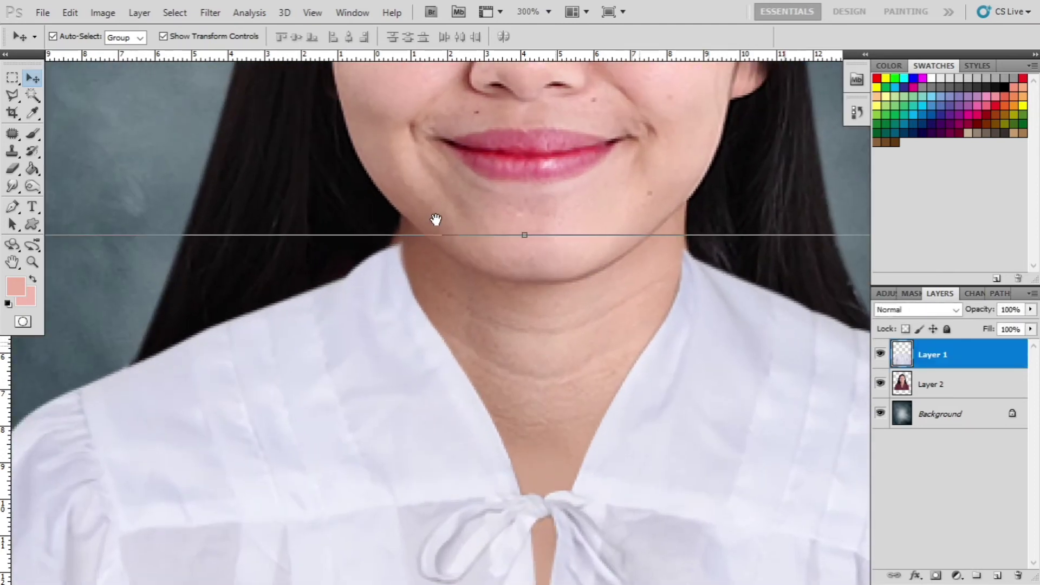
drag(436, 220, 494, 234)
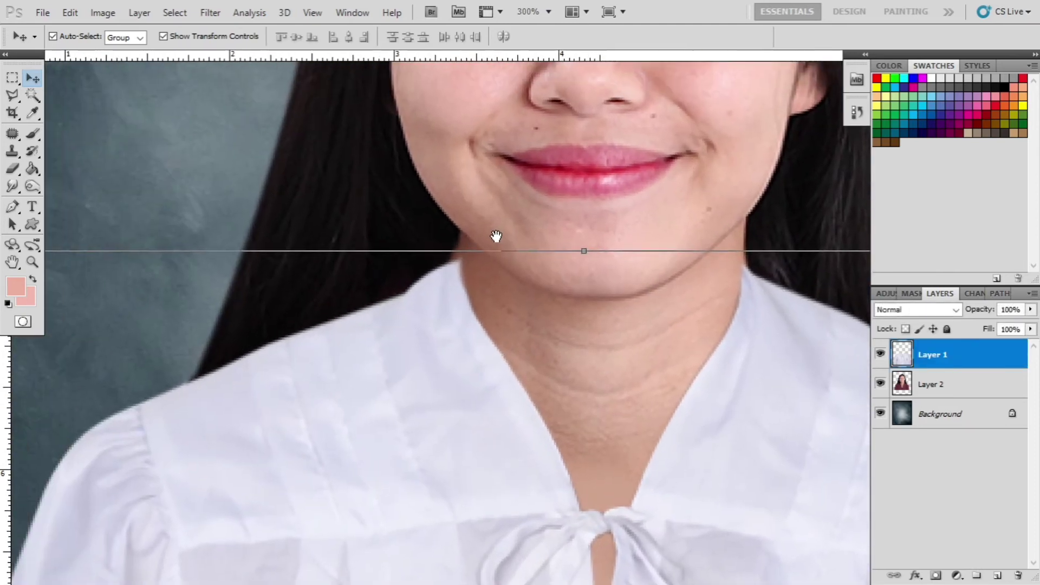
key(m)
drag(416, 359, 113, 461)
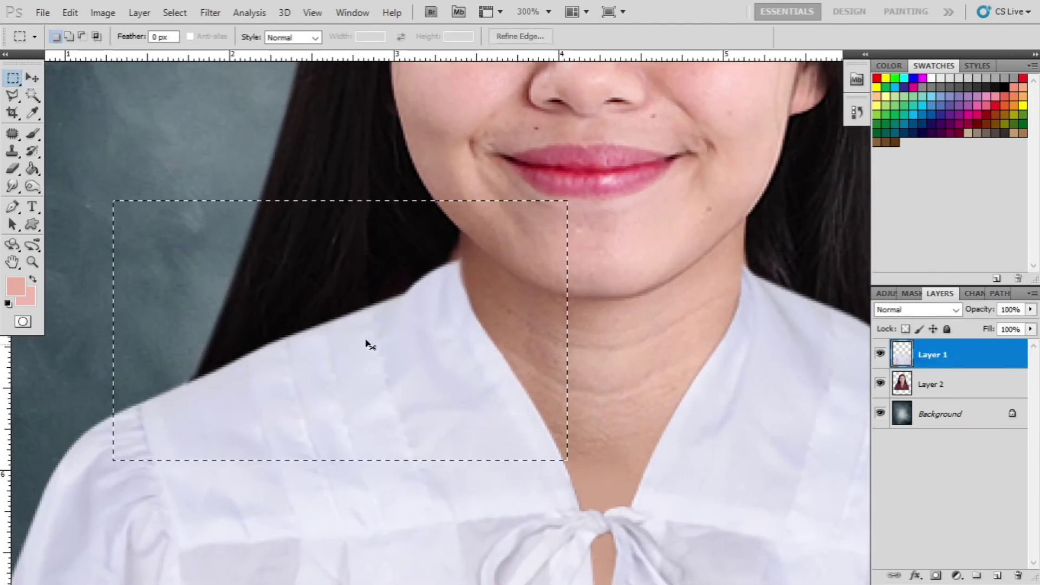
key(ctrl+t)
right_click(433, 235)
click(472, 351)
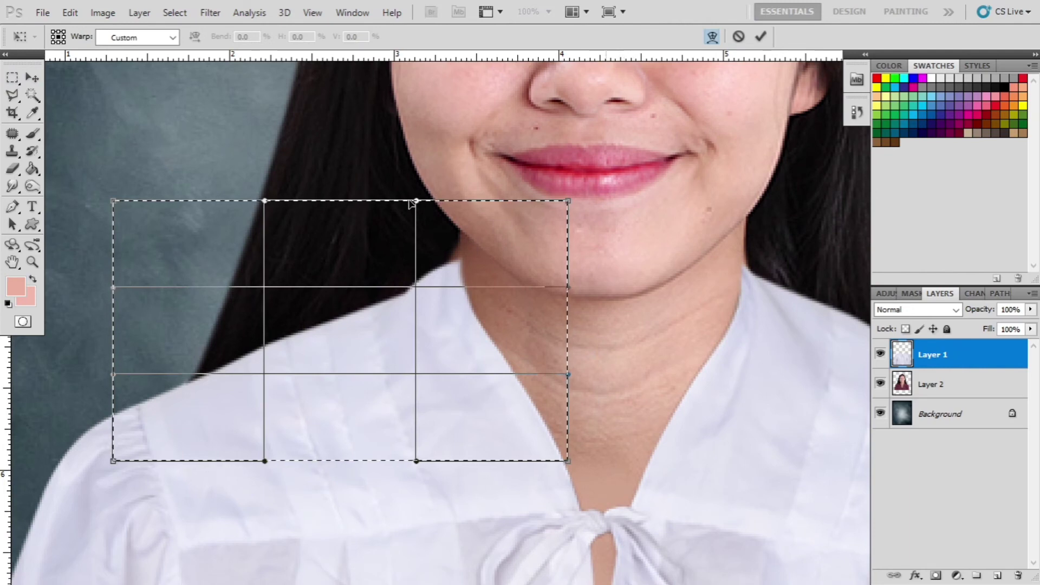
drag(411, 202, 393, 178)
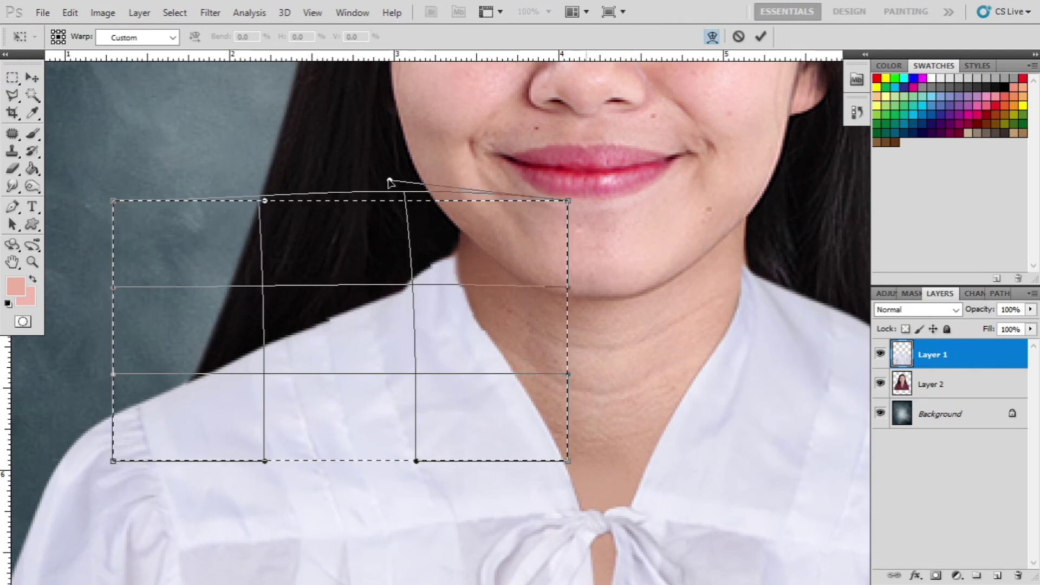
key(Return)
key(ctrl+d)
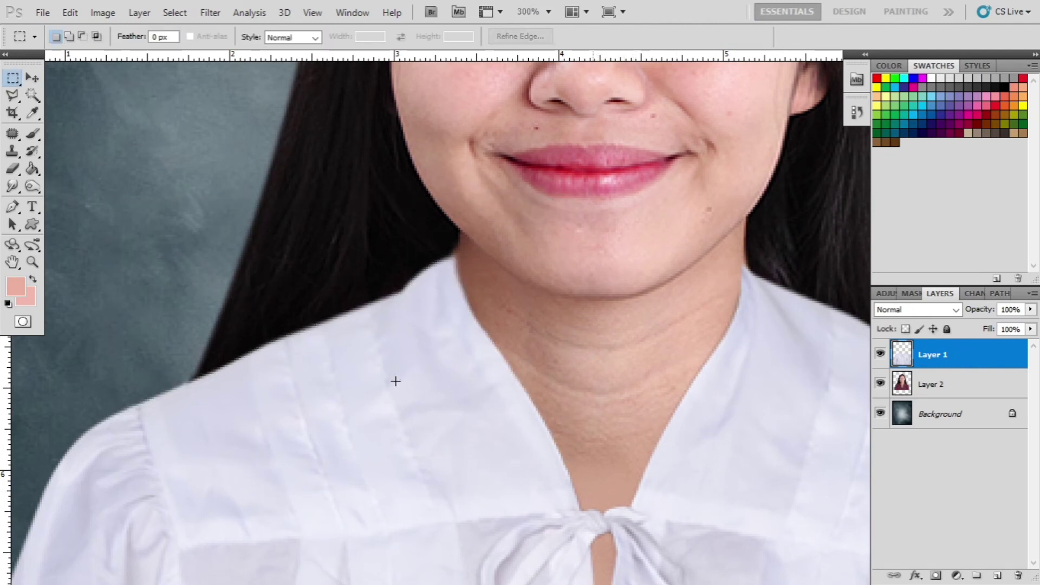
click(12, 186)
click(924, 388)
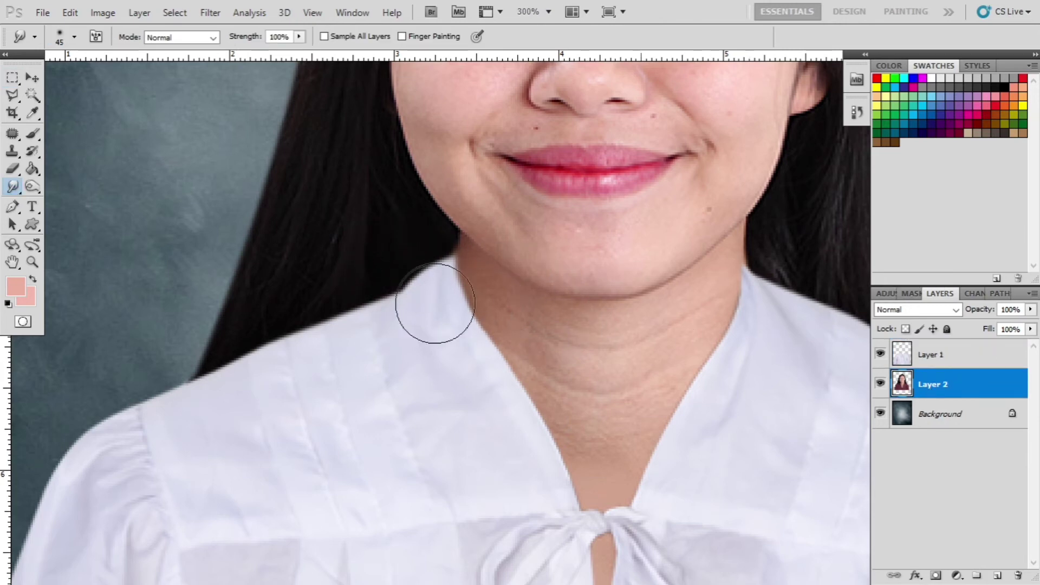
Select the toga's collar and shoulder right of the chin on Layer 1, warp the collar slightly up and outward, and deselect.
drag(851, 426, 654, 394)
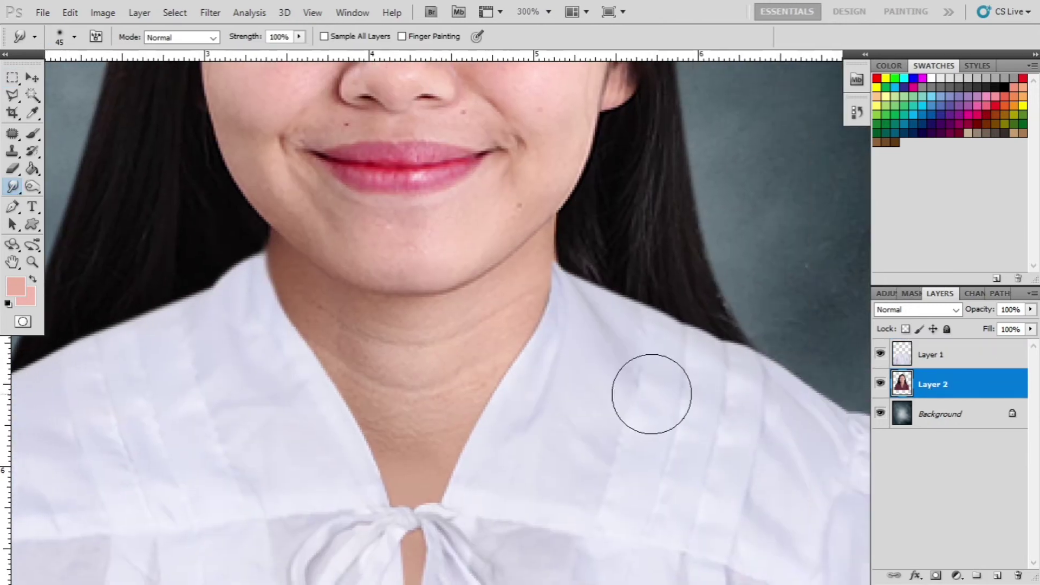
key(m)
mouse_move(475, 195)
mouse_down()
mouse_move(557, 318)
mouse_move(775, 485)
mouse_up()
ctrl+click(932, 354)
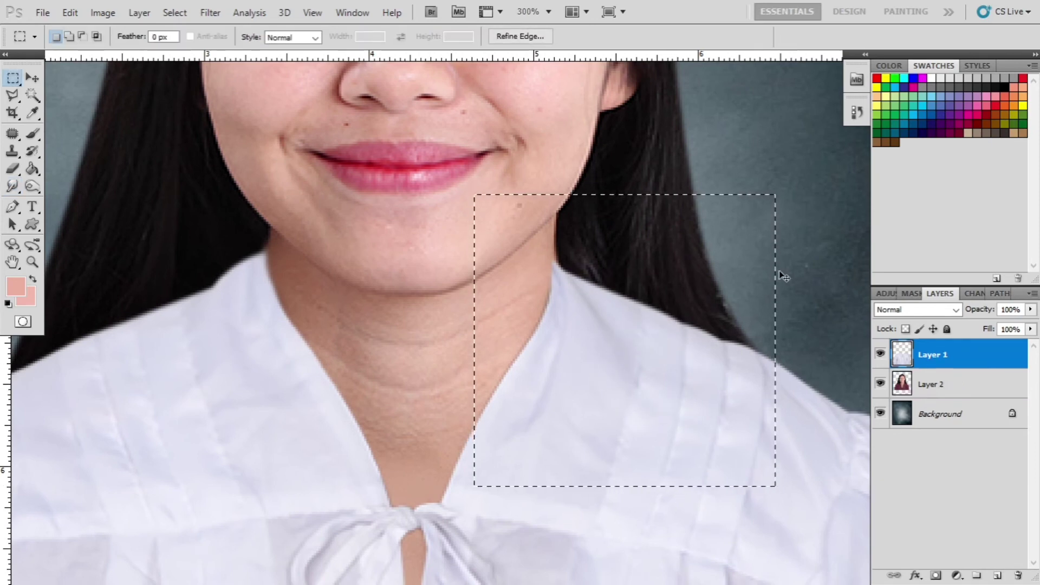
right_click(684, 207)
key(Escape)
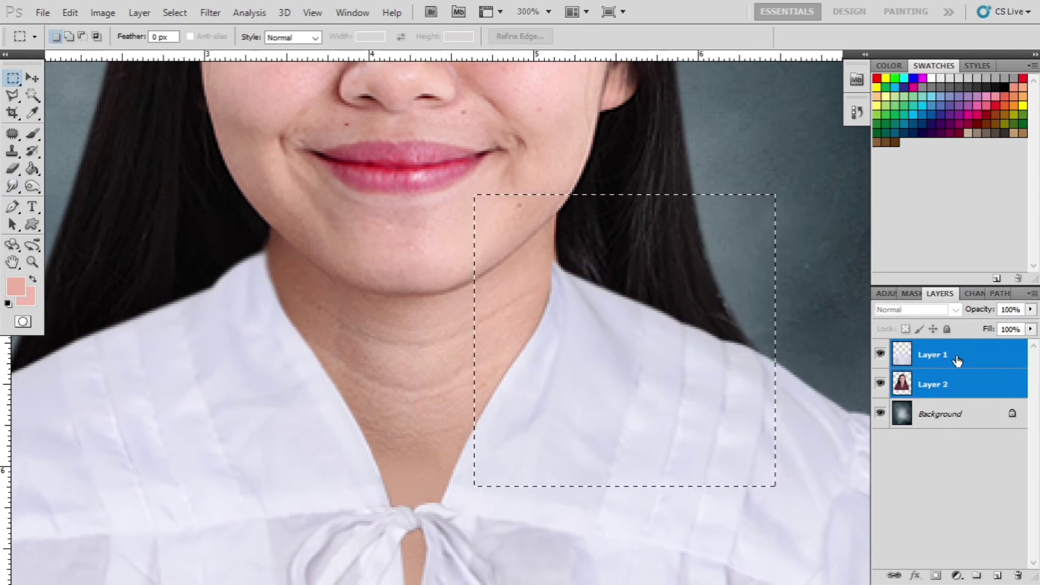
click(942, 358)
key(ctrl+t)
right_click(521, 188)
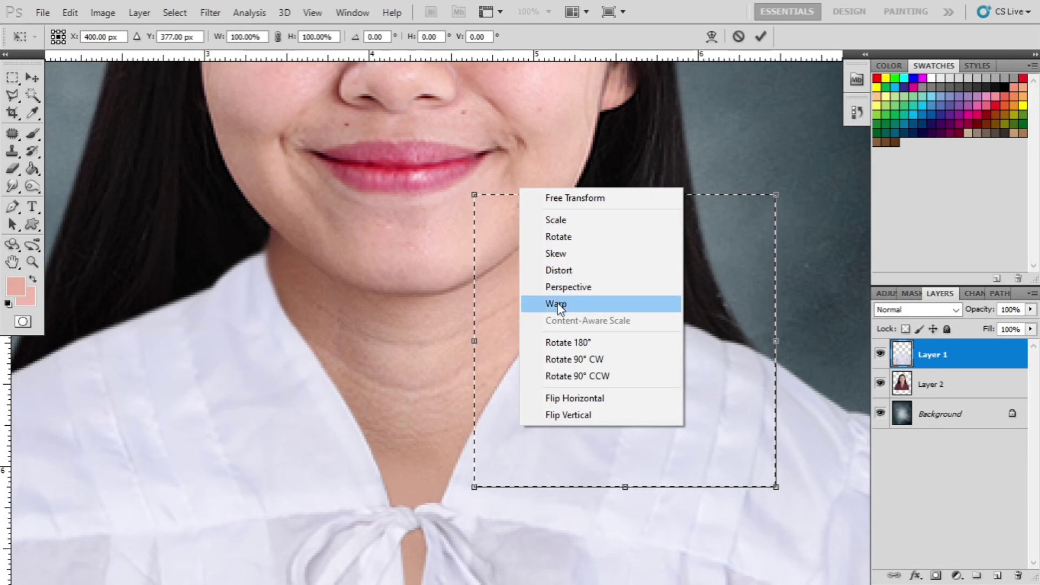
click(555, 300)
drag(572, 196, 583, 188)
key(Return)
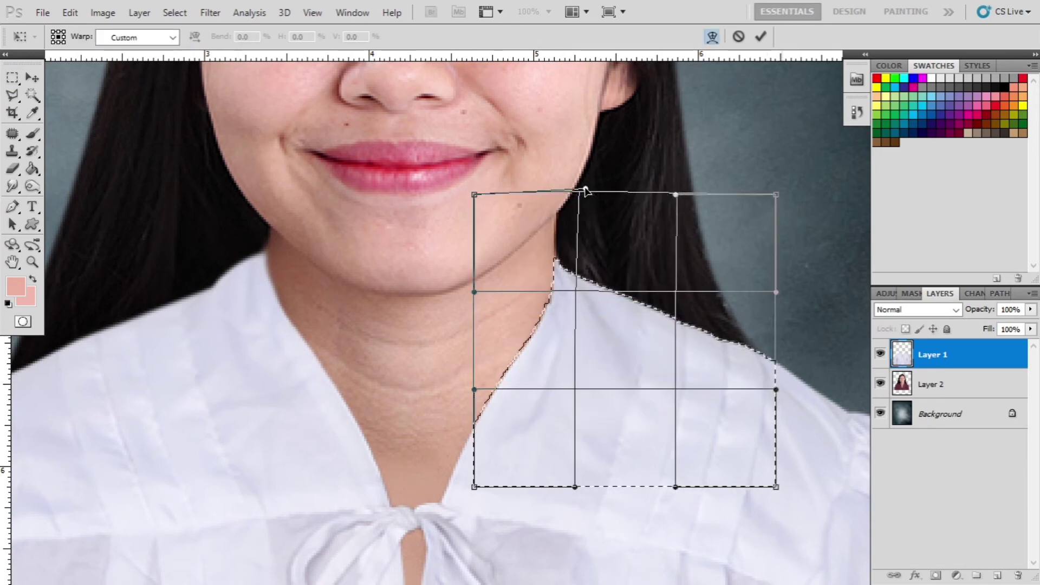
key(ctrl+d)
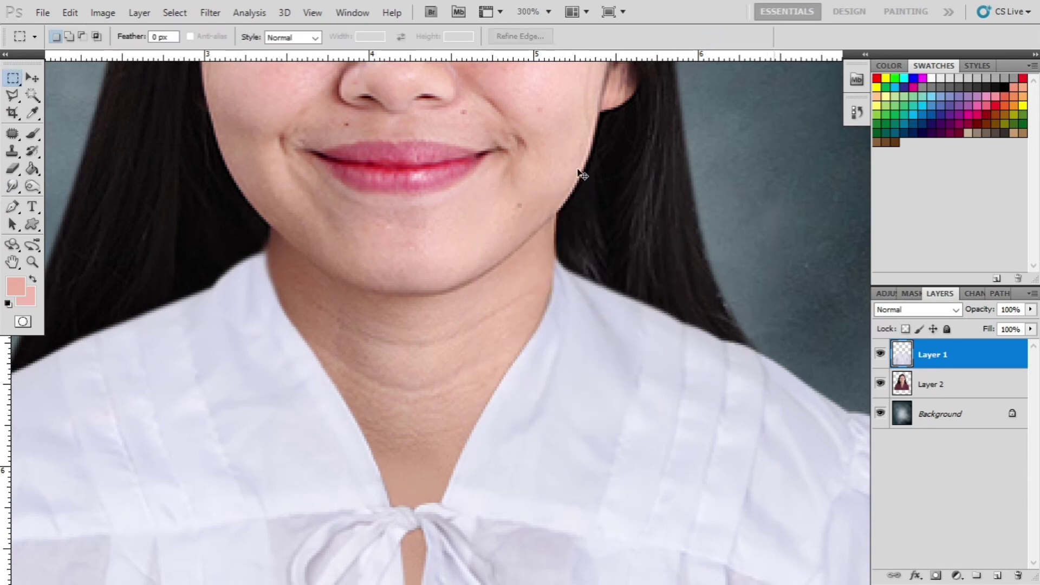
Widen the white toga on Layer 1 slightly around its center, commit the transform and deselect the layer.
key(ctrl+minus)
key(ctrl+minus)
key(ctrl+minus)
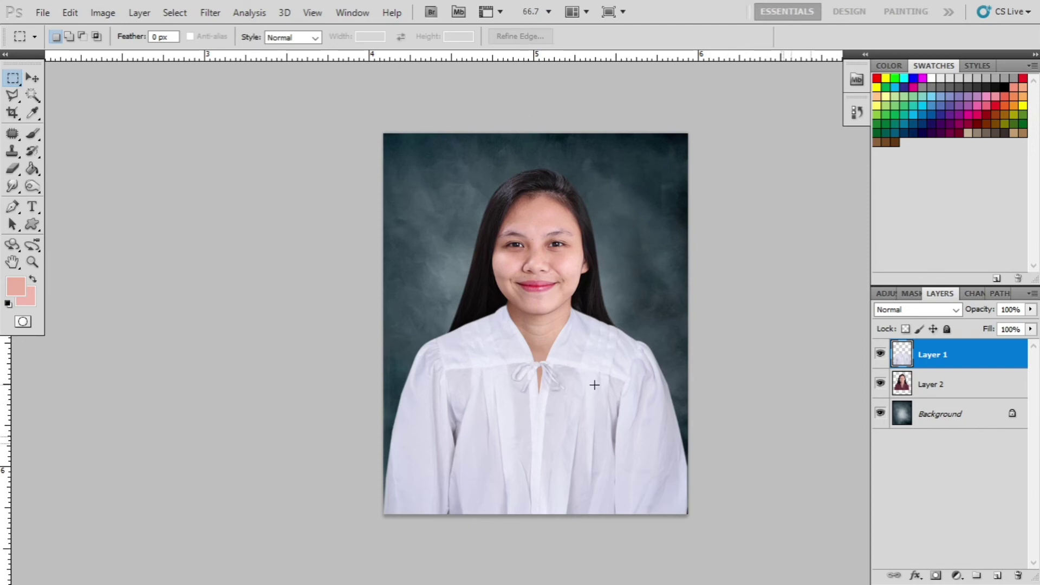
key(v)
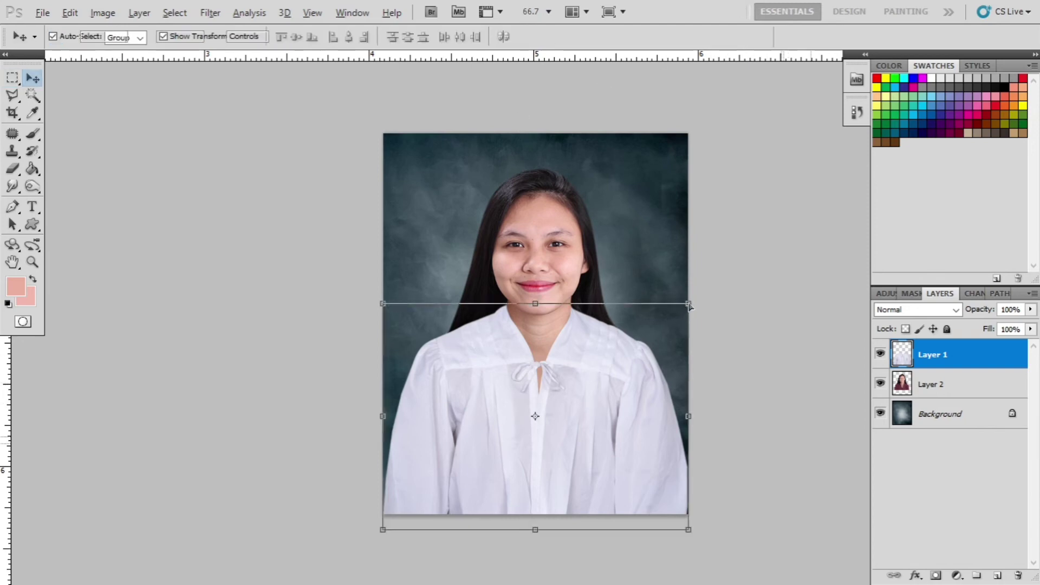
drag(688, 303, 692, 303)
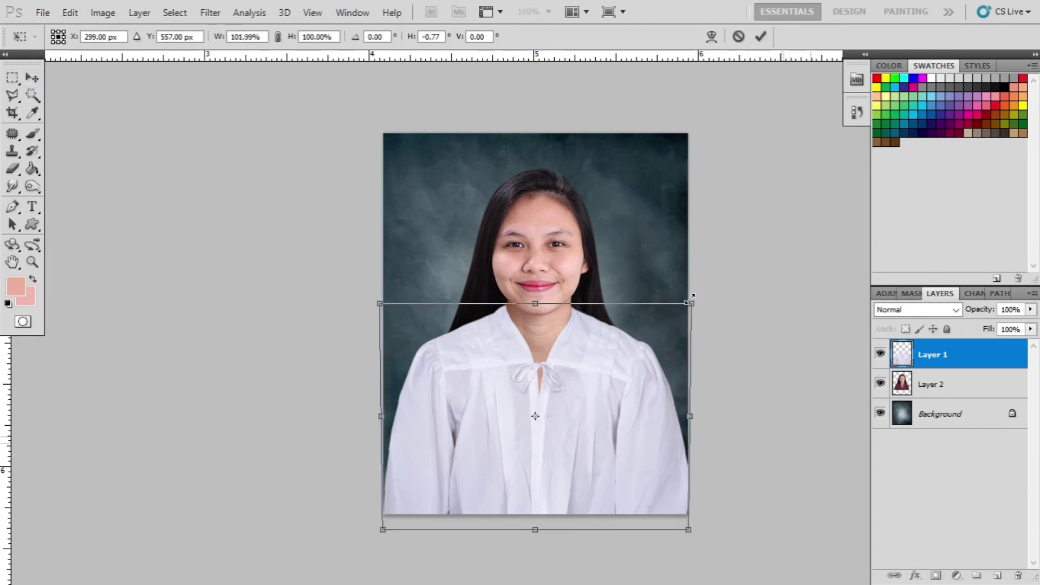
key(Return)
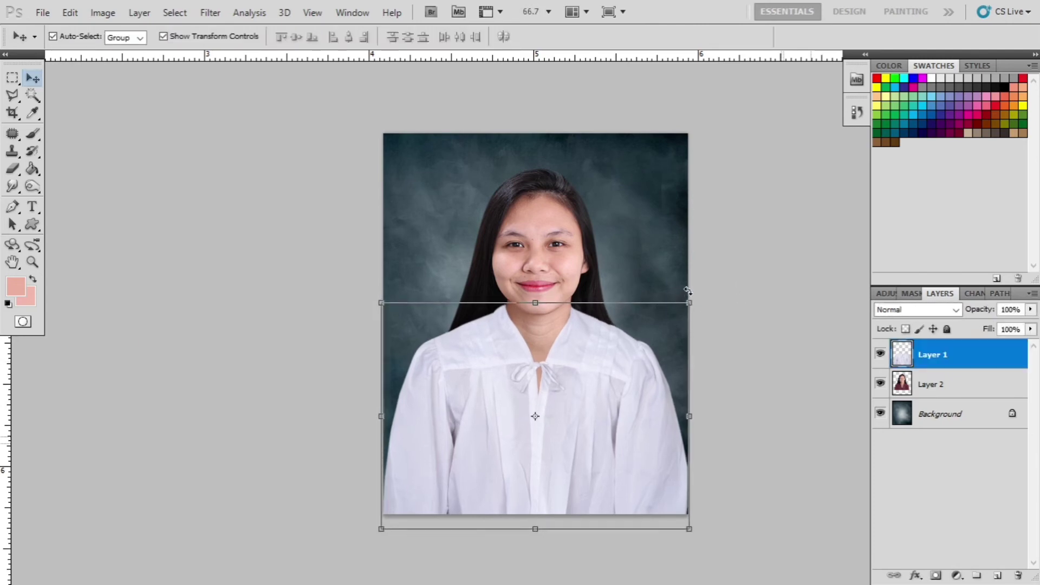
click(775, 236)
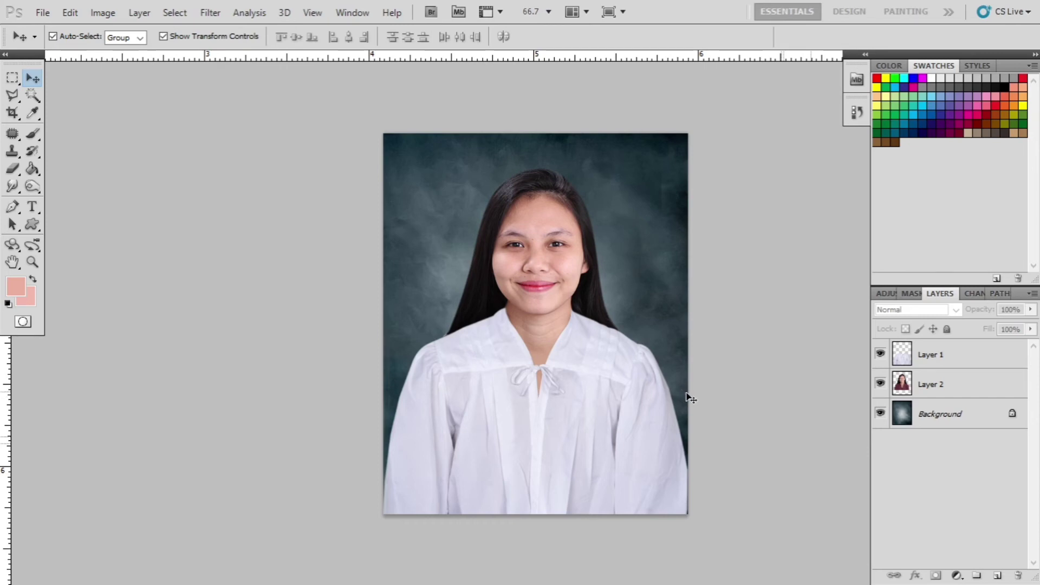
key(ctrl+plus)
key(ctrl+plus)
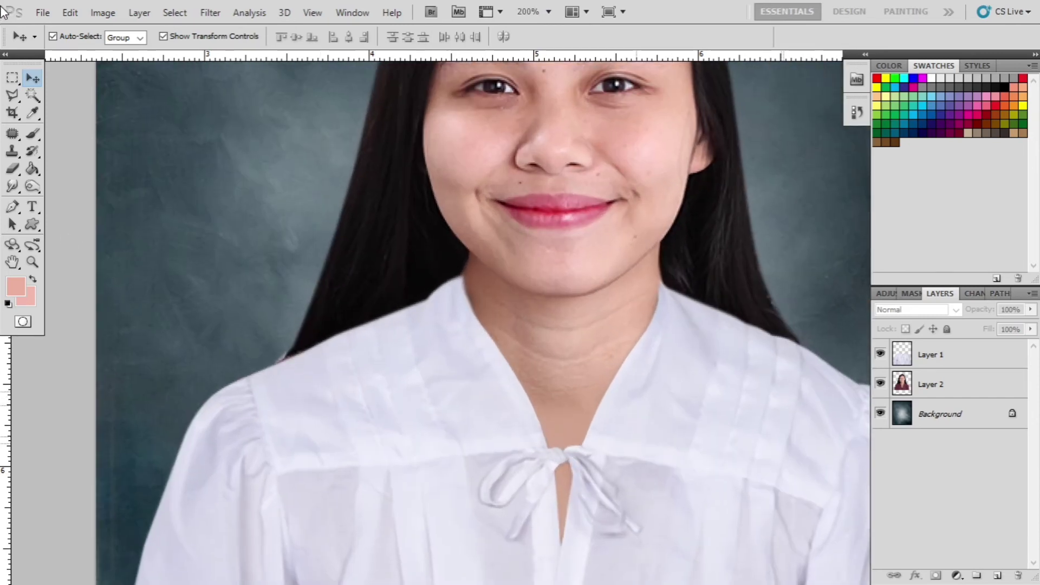
click(12, 186)
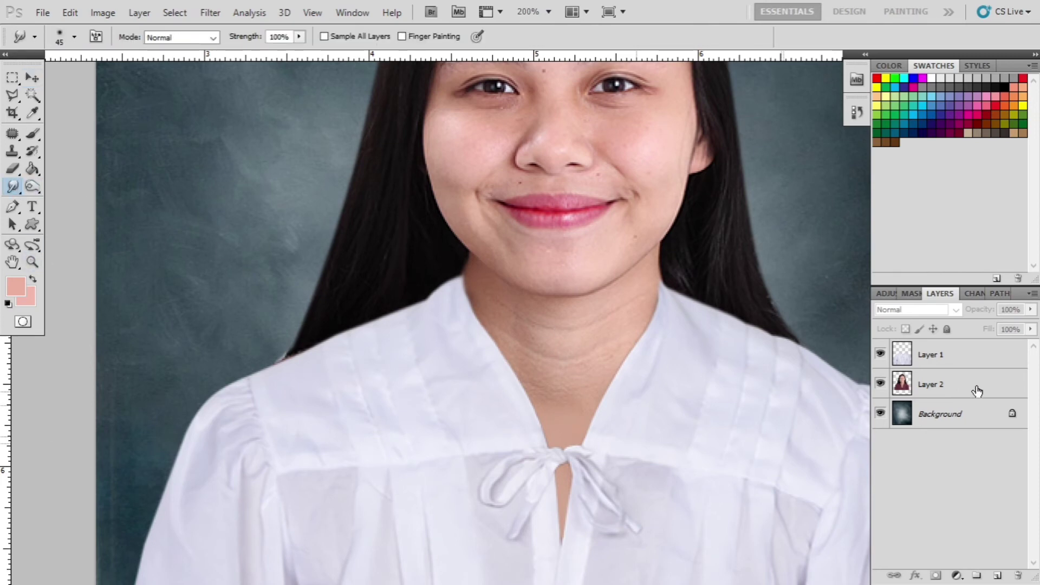
click(935, 385)
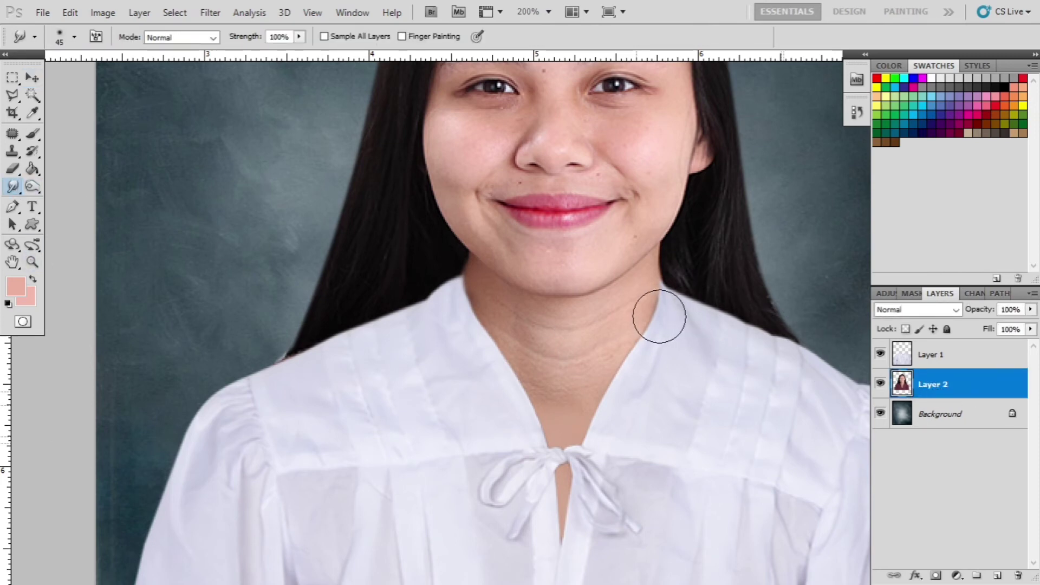
key(ctrl+minus)
key(ctrl+minus)
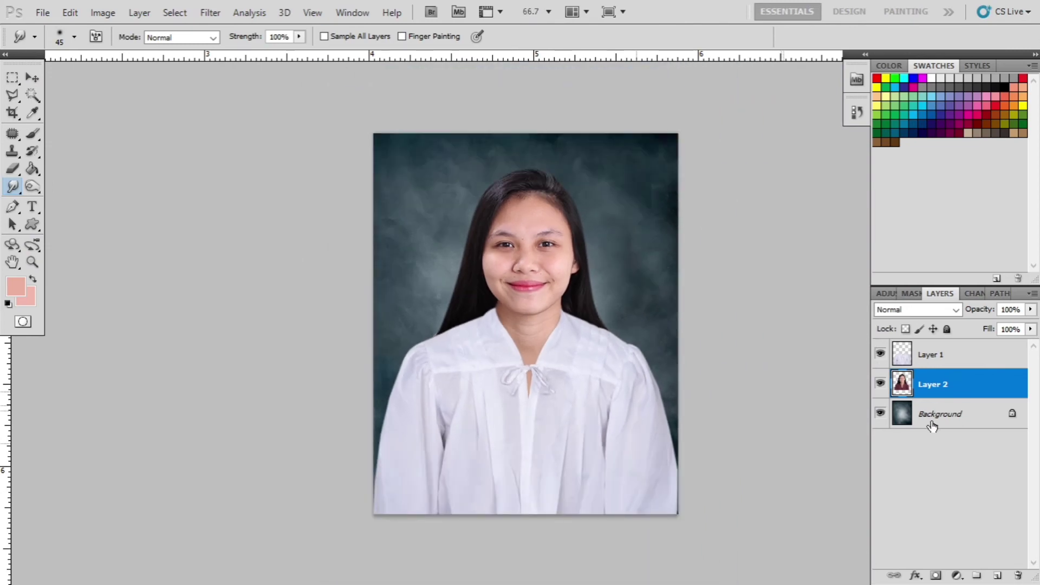
Apply a Selective Color adjustment to the Background layer with Black at 5% for the Blacks range.
click(931, 424)
key(i)
key(alt+i)
key(j)
key(s)
click(786, 185)
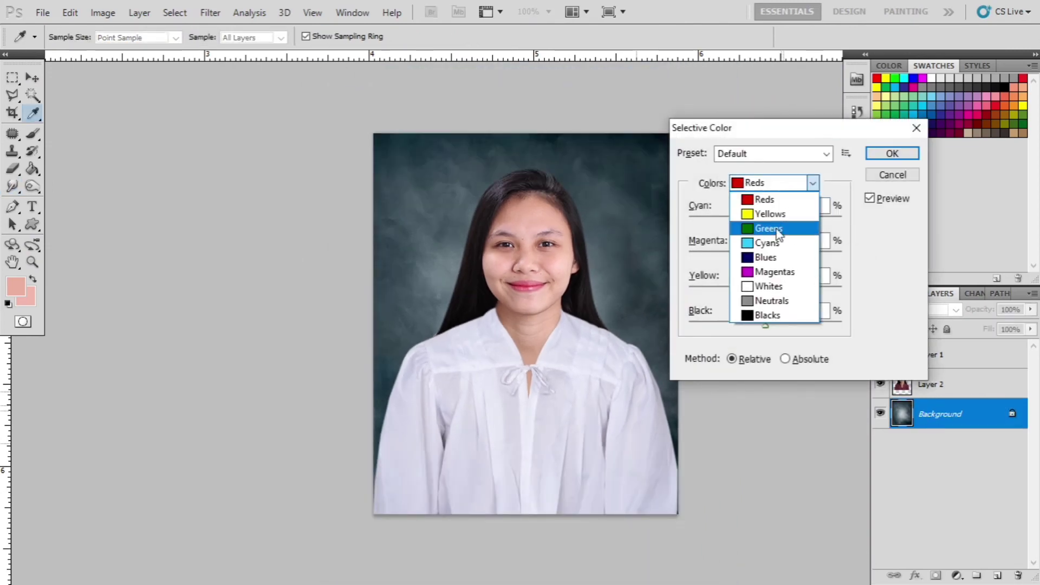
click(766, 316)
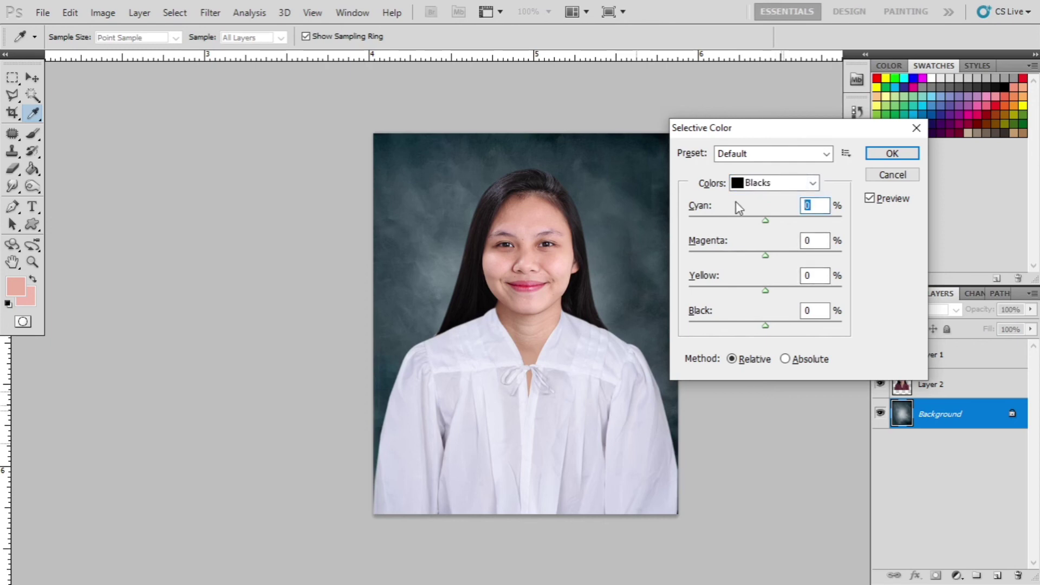
text(5)
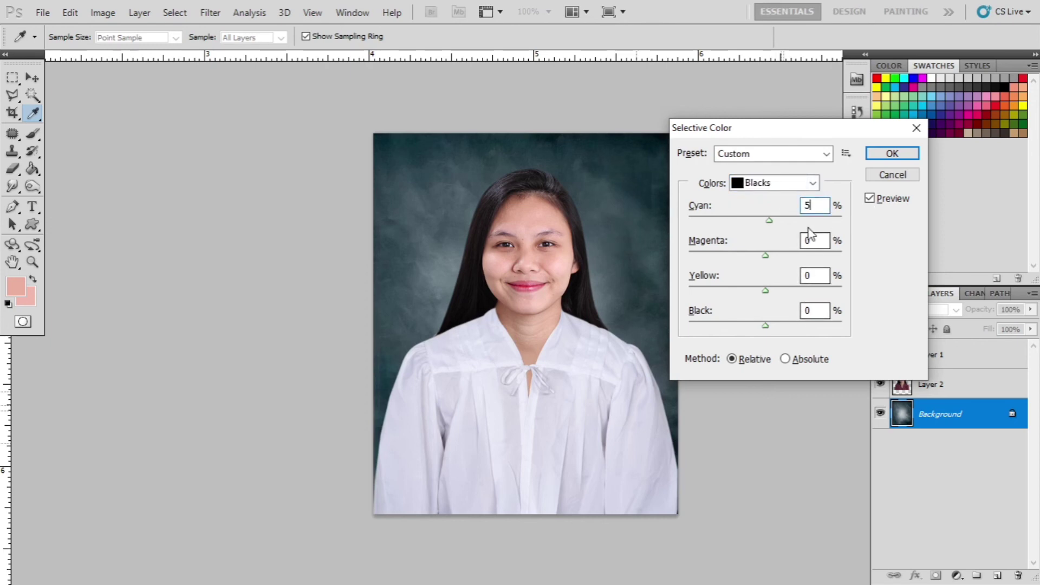
drag(821, 205, 798, 208)
text(0)
key(Tab)
key(Tab)
key(Tab)
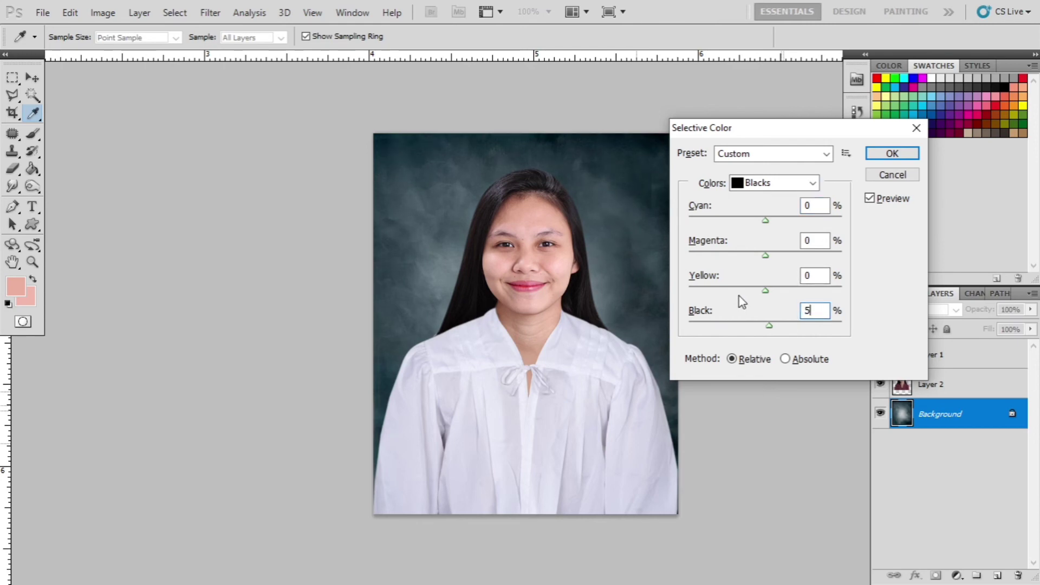
key(Return)
Examine the neck and toga collar edges up close with Layer 2 active.
key(ctrl+plus)
key(ctrl+plus)
key(ctrl+plus)
key(ctrl+plus)
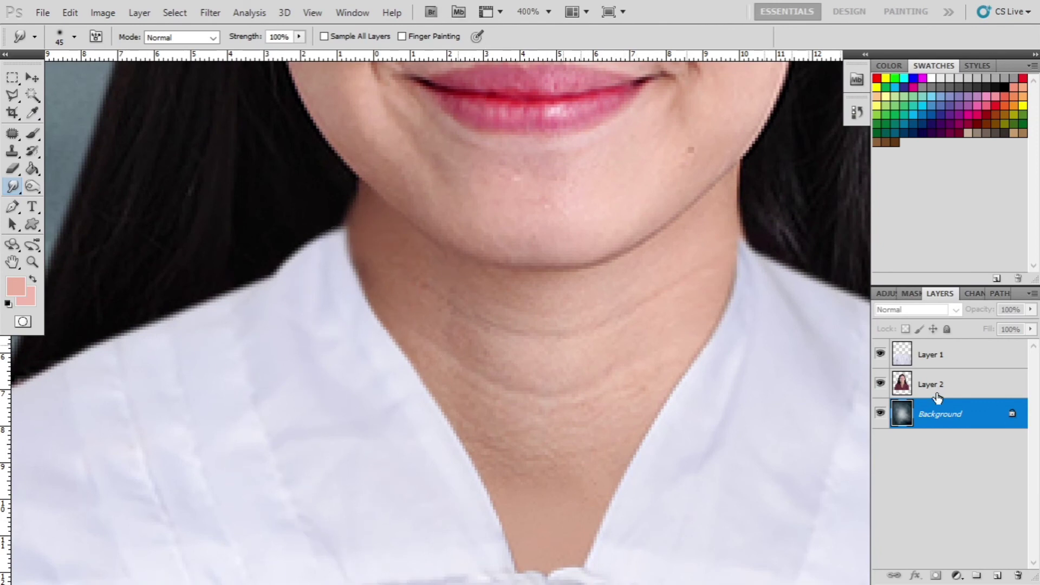
click(919, 390)
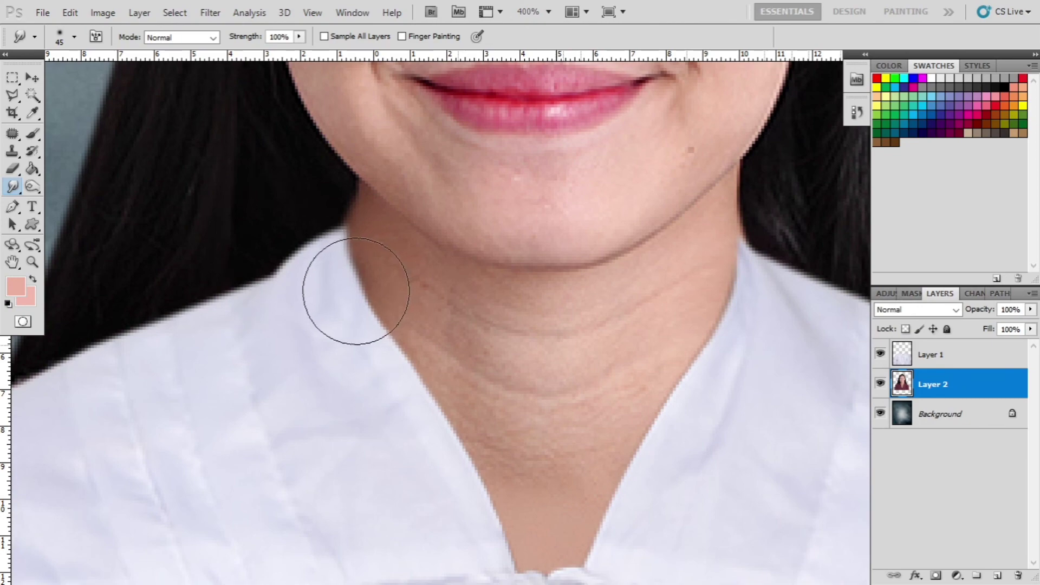
key(ctrl+minus)
key(ctrl+minus)
key(ctrl+minus)
key(ctrl+minus)
key(ctrl+minus)
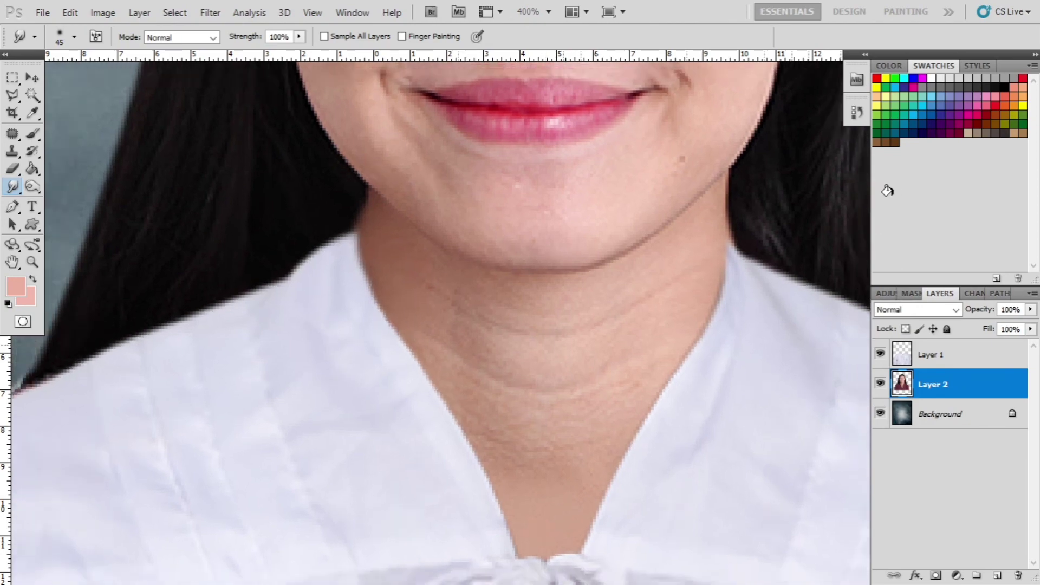
key(ctrl+plus)
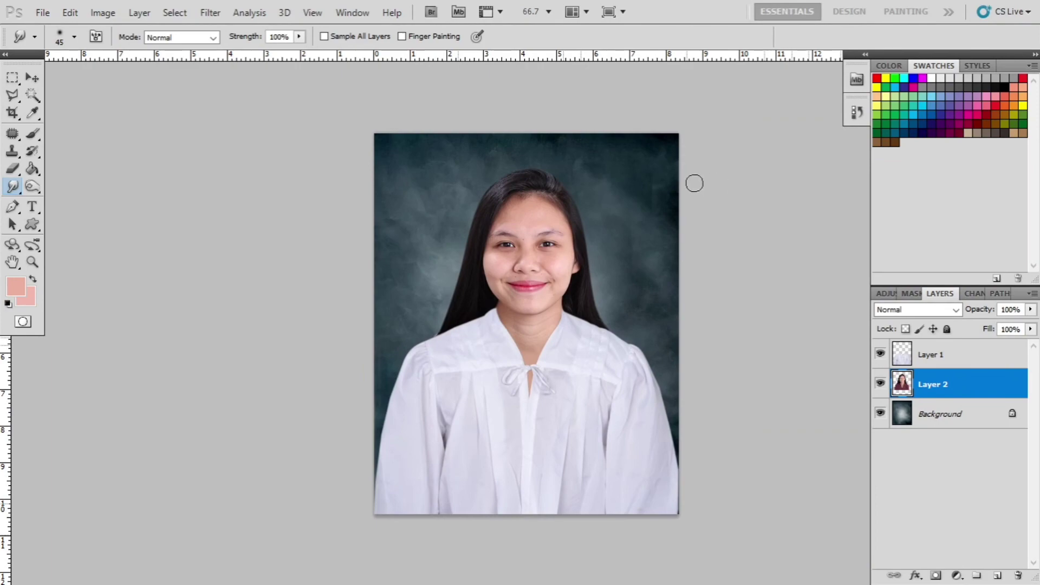
Copy the white graduation cap layer from the toga PSD into the paynesgray.jpg portrait.
key(f)
key(f)
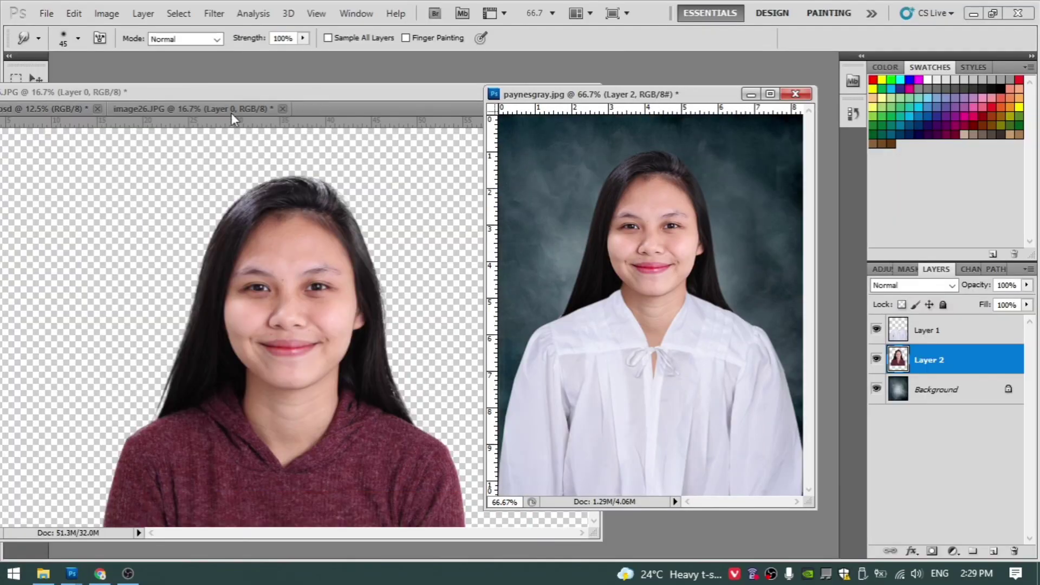
drag(232, 113, 119, 251)
key(v)
click(251, 175)
click(263, 180)
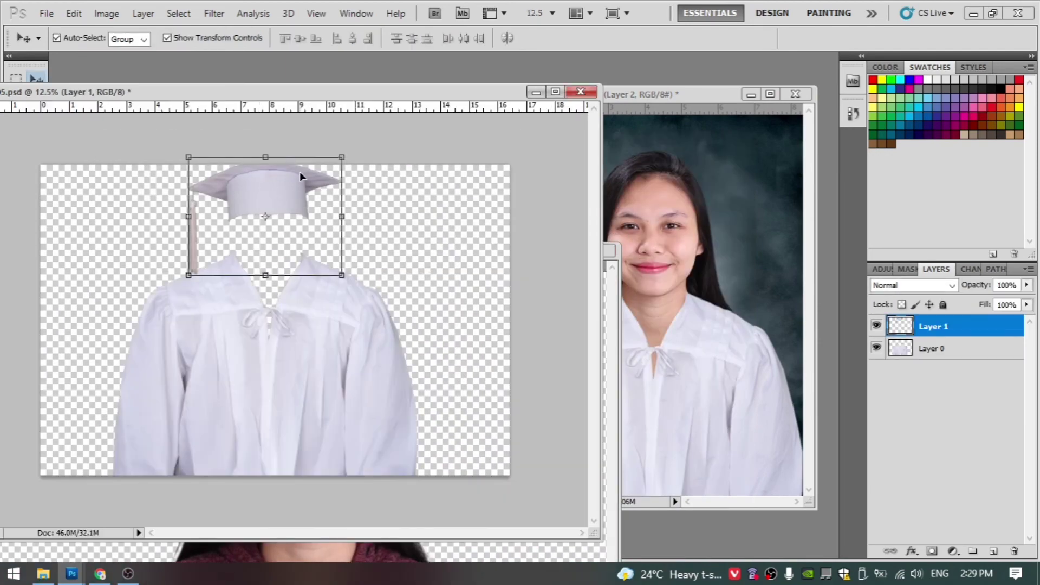
drag(300, 176, 690, 204)
key(f)
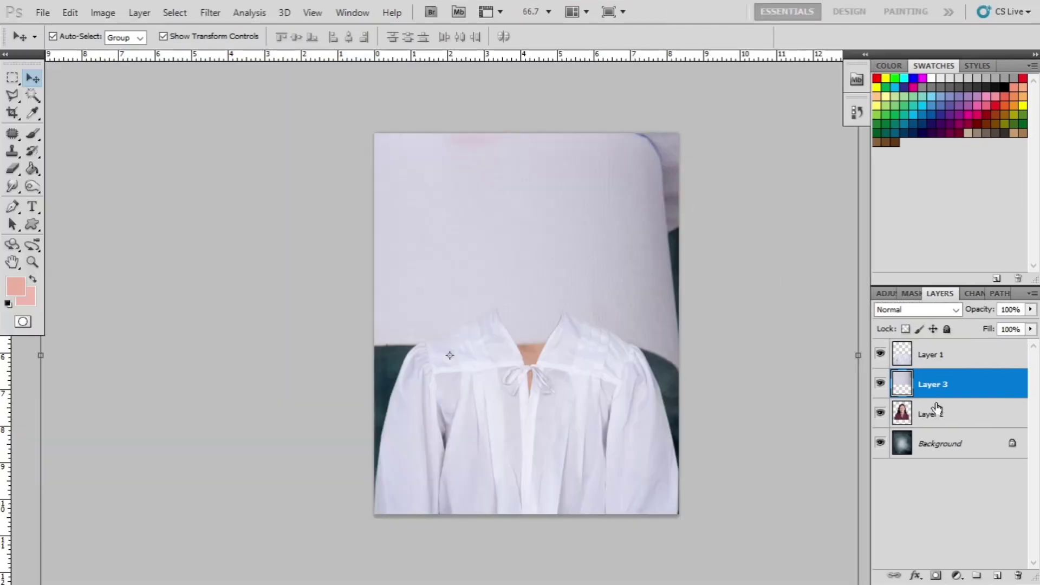
Scale the graduation cap on Layer 3 proportionally to 25.33% and commit the transform.
key(ctrl+minus)
key(ctrl+minus)
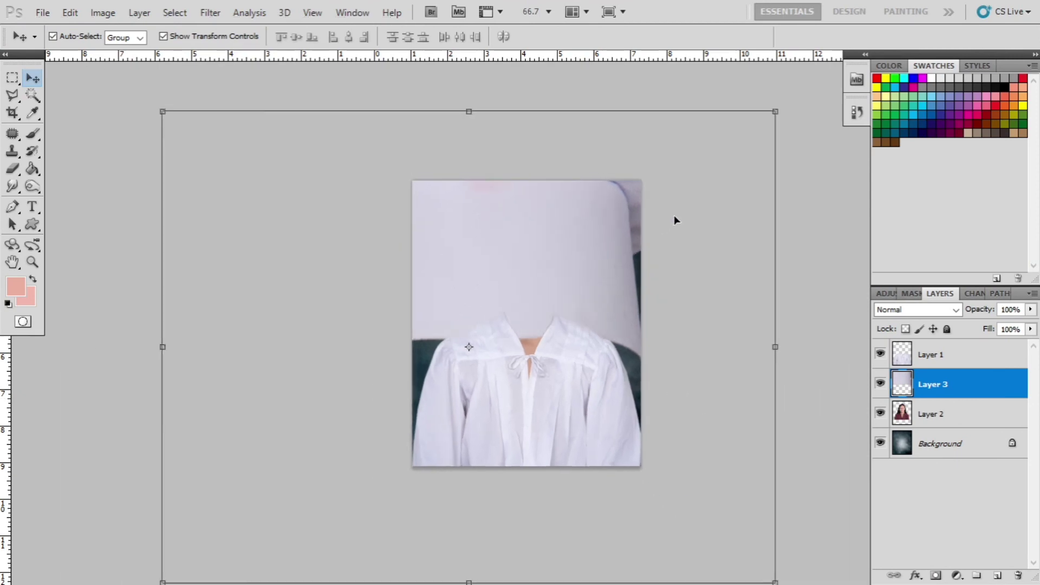
drag(694, 185, 530, 281)
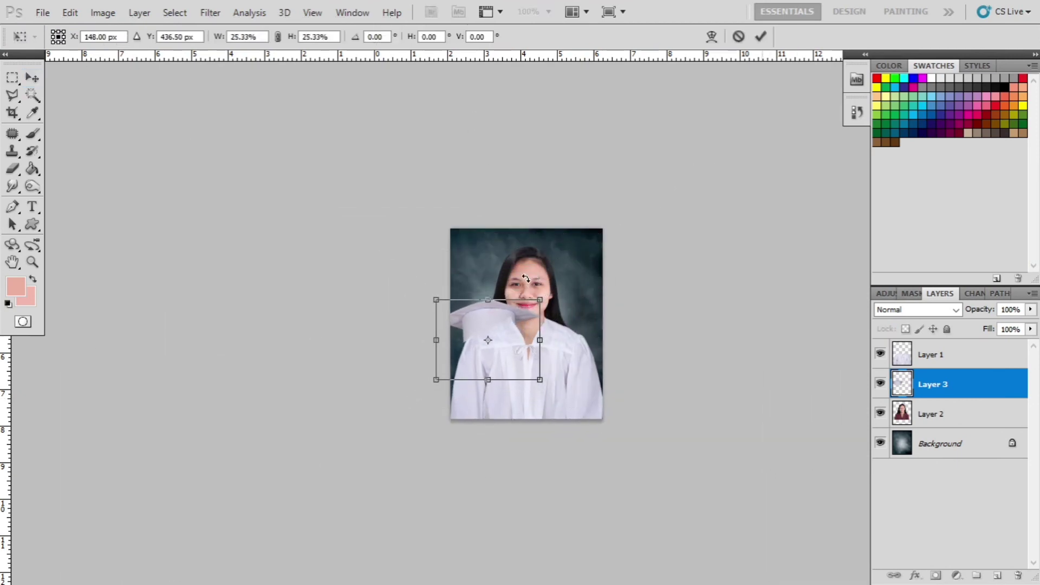
key(Return)
Place the graduation cap on the woman's head, nudging it slightly to center it above her forehead.
key(ctrl+plus)
key(ctrl+plus)
drag(480, 305, 552, 161)
key(Left)
key(Left)
key(Left)
key(Left)
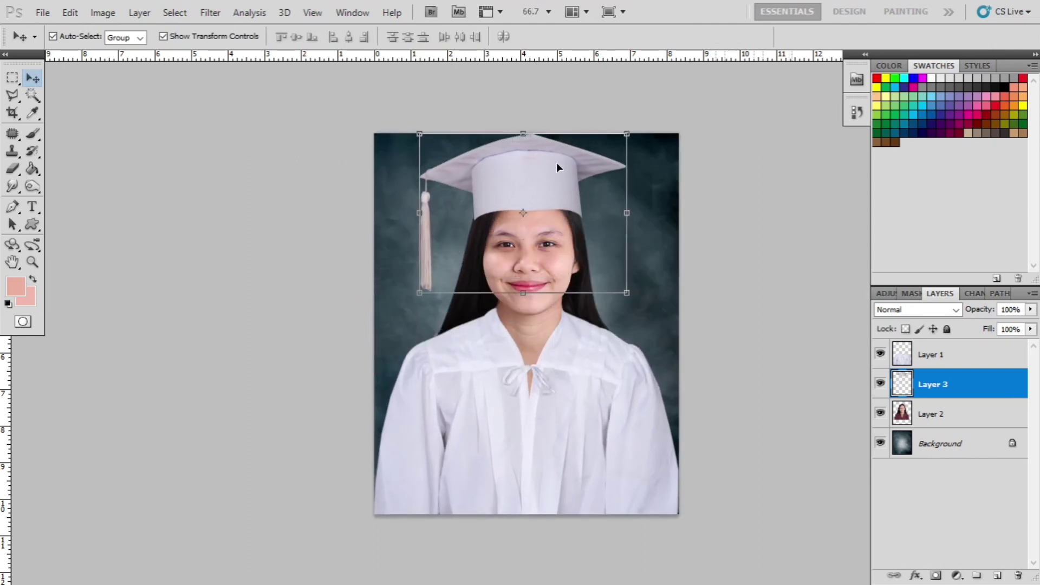
Scale the graduation cap proportionally to 95.52% around its center, commit the transform and deselect the layer.
click(624, 292)
drag(625, 292, 623, 287)
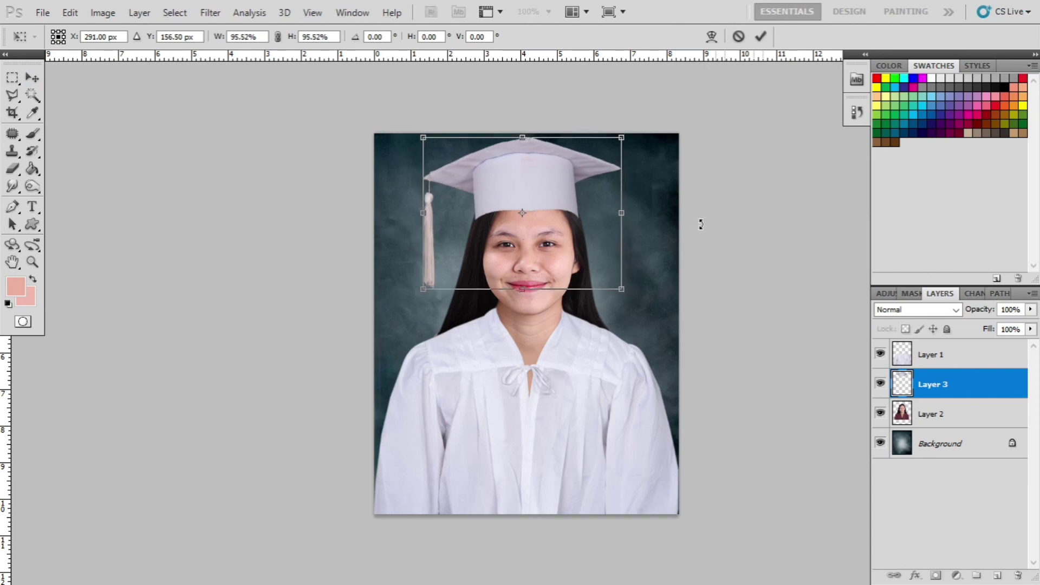
key(Return)
click(775, 204)
key(ctrl+minus)
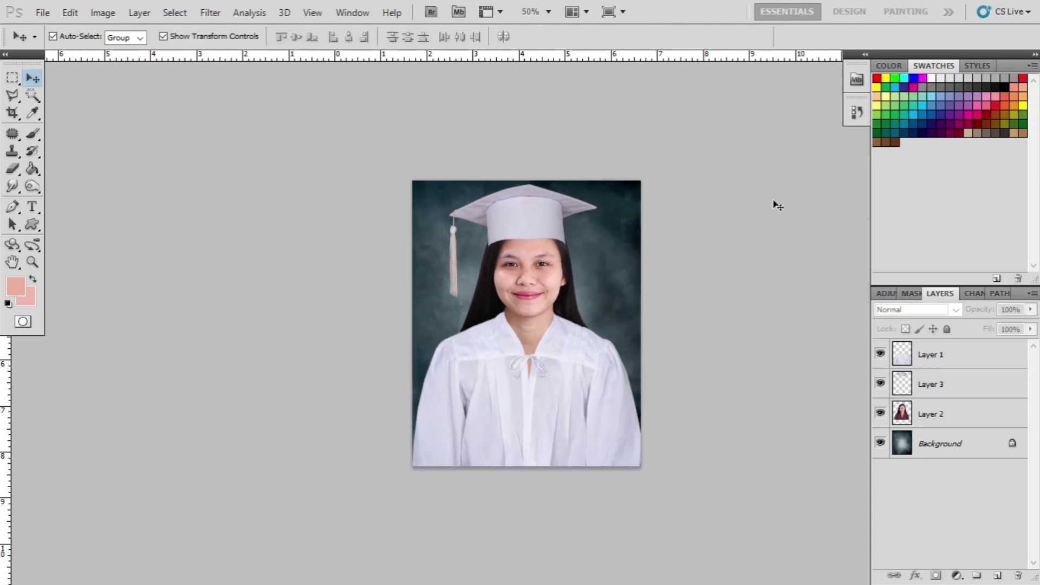
Select the cap band's lower left corner on Layer 3, warp it slightly outward over the hair, and deselect.
key(ctrl+plus)
key(ctrl+plus)
key(ctrl+plus)
click(935, 386)
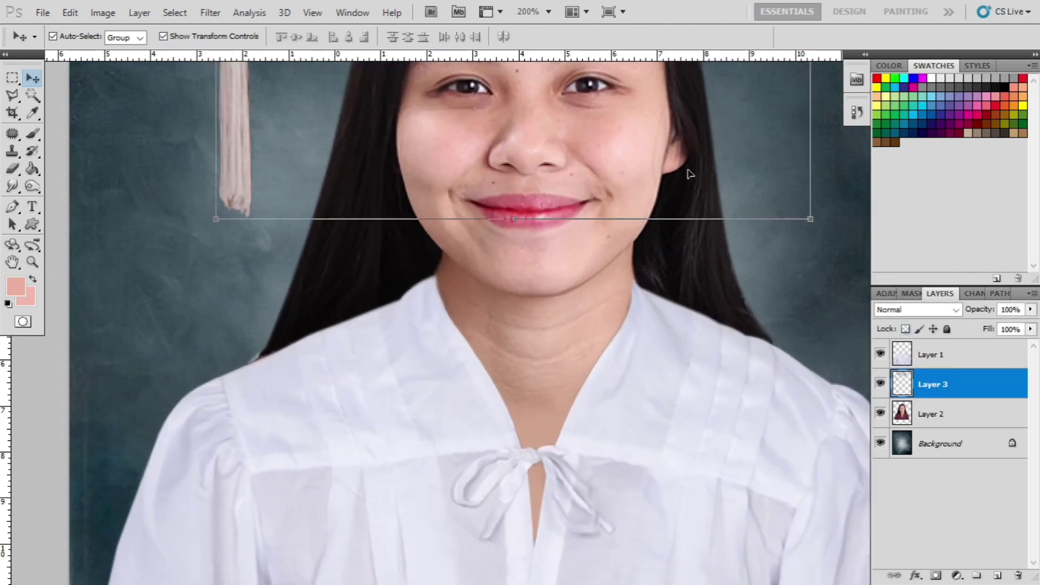
drag(531, 108, 594, 421)
key(m)
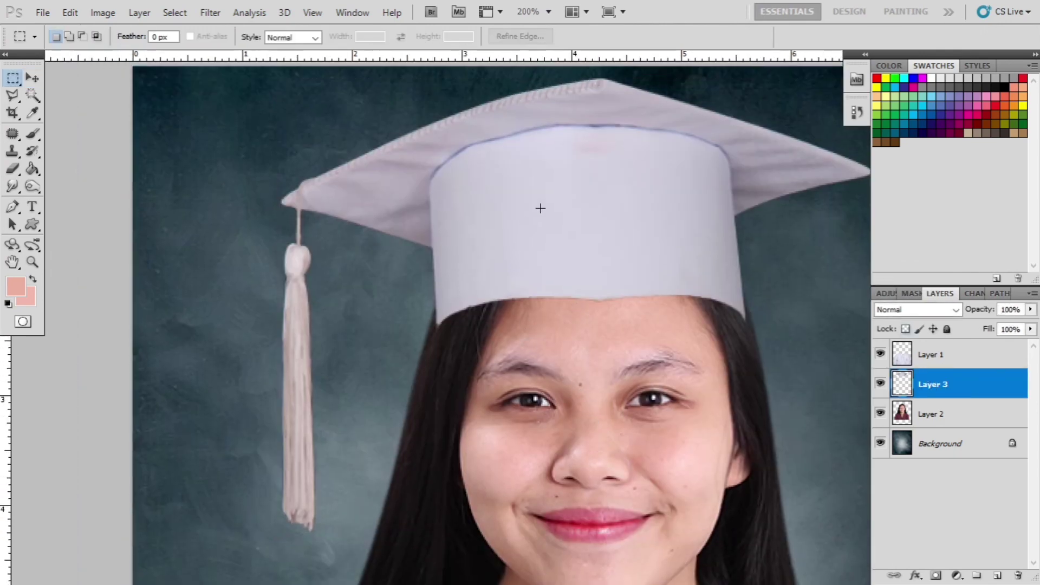
drag(545, 197, 383, 414)
drag(480, 290, 471, 340)
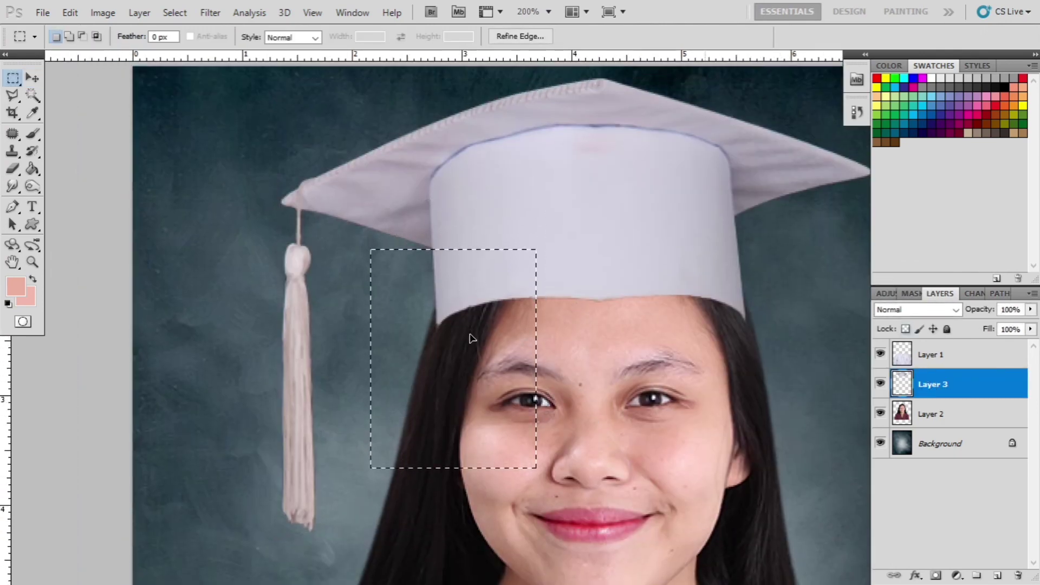
key(ctrl+t)
right_click(484, 287)
click(520, 401)
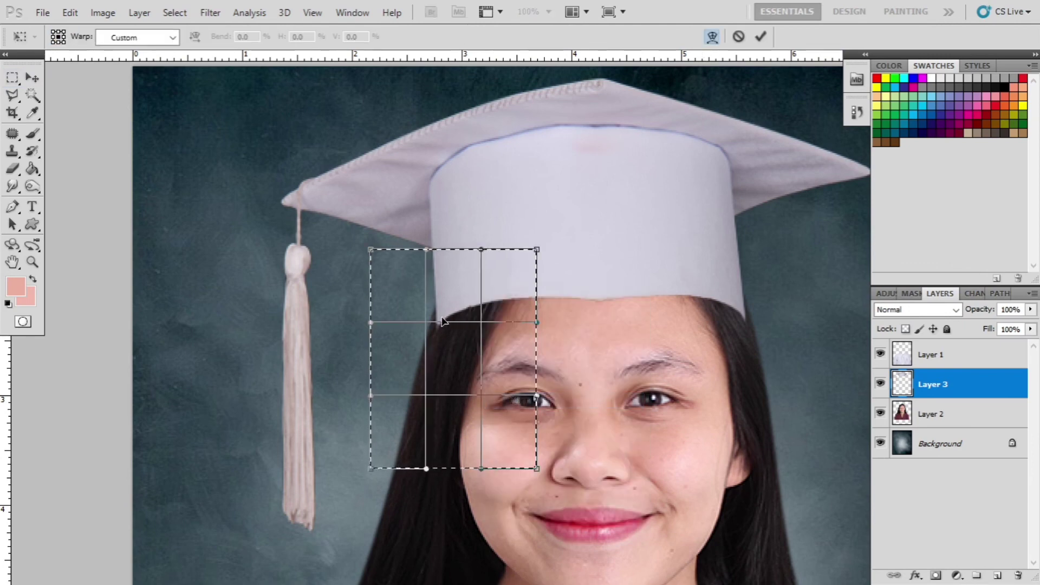
drag(418, 328, 411, 328)
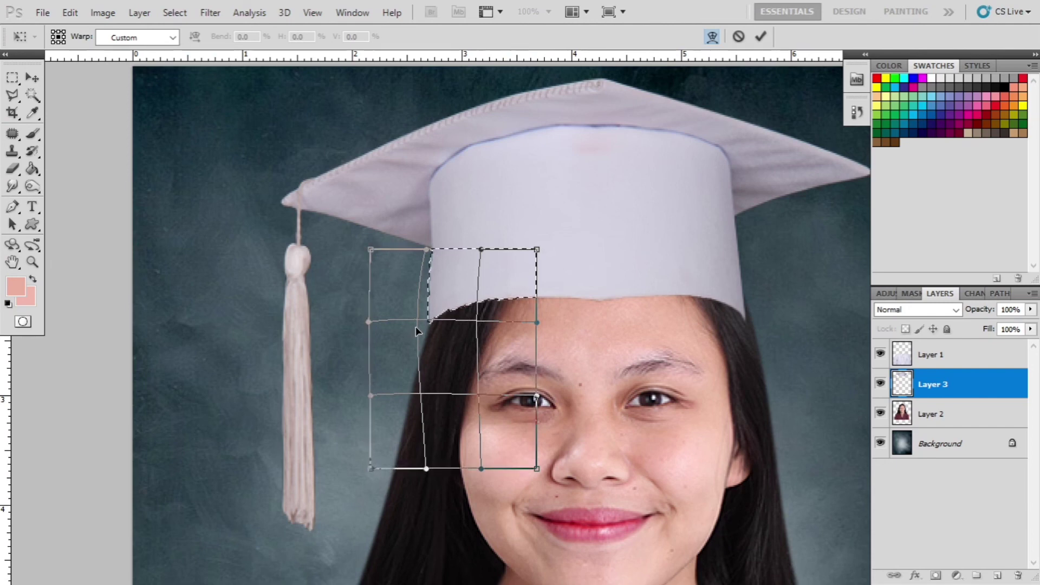
key(Return)
key(ctrl+d)
Select the cap band's lower right corner on Layer 3, warp it slightly outward to cover the hair, and deselect.
drag(661, 314, 584, 317)
drag(701, 408, 722, 422)
key(ctrl+t)
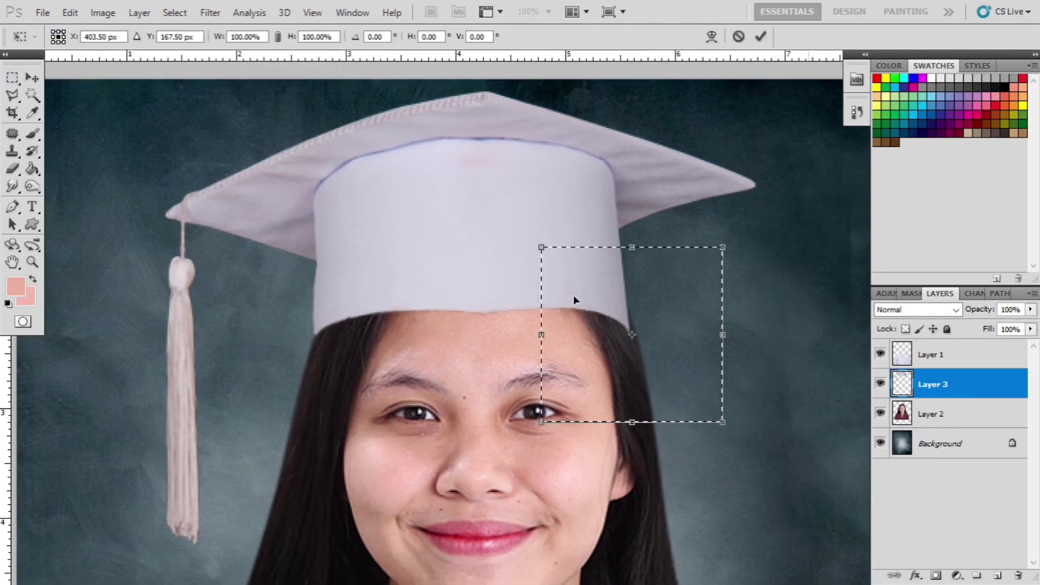
right_click(574, 299)
click(601, 416)
drag(652, 347, 671, 365)
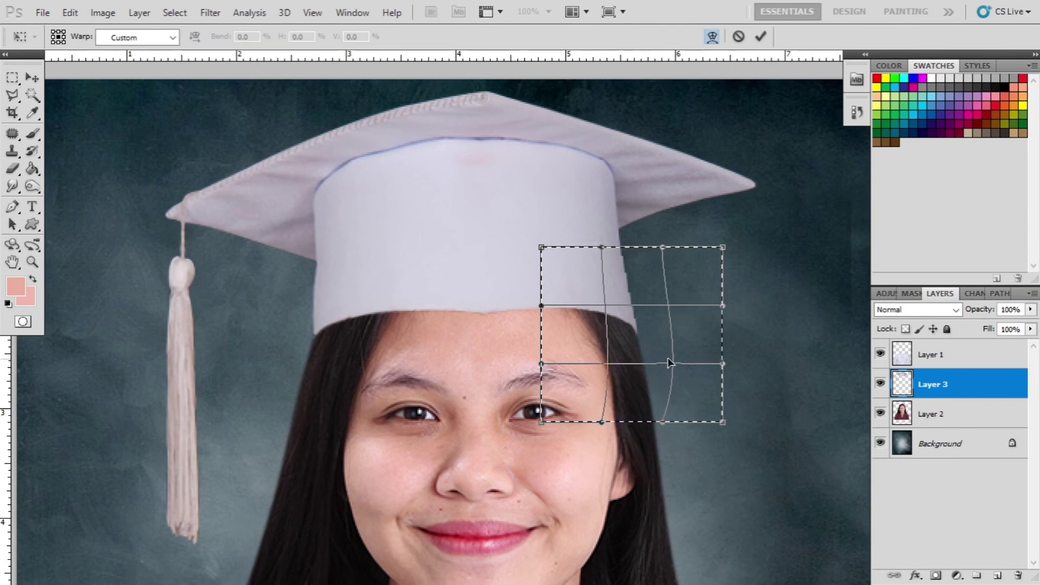
key(Return)
key(ctrl+d)
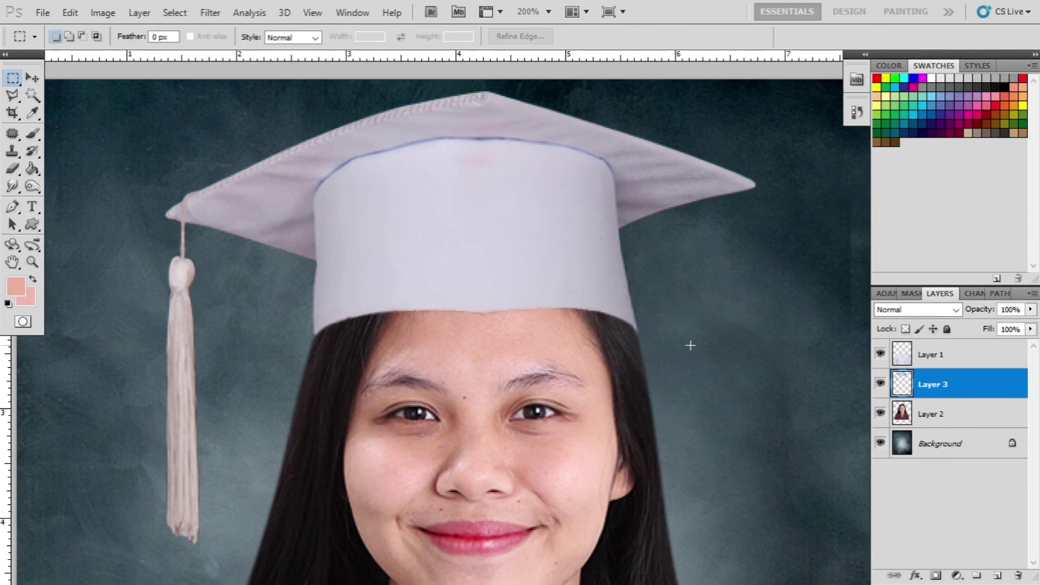
Brighten the graduation cap on Layer 3 with an RGB Curves point at input 118, output 143, and deselect the layer.
key(ctrl+minus)
key(ctrl+minus)
key(v)
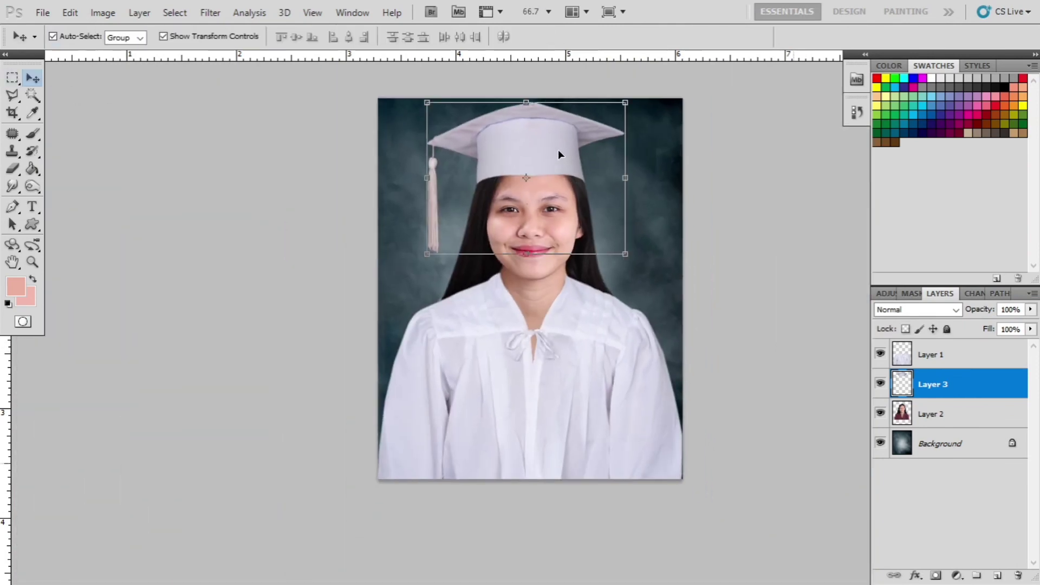
key(ctrl+m)
click(943, 246)
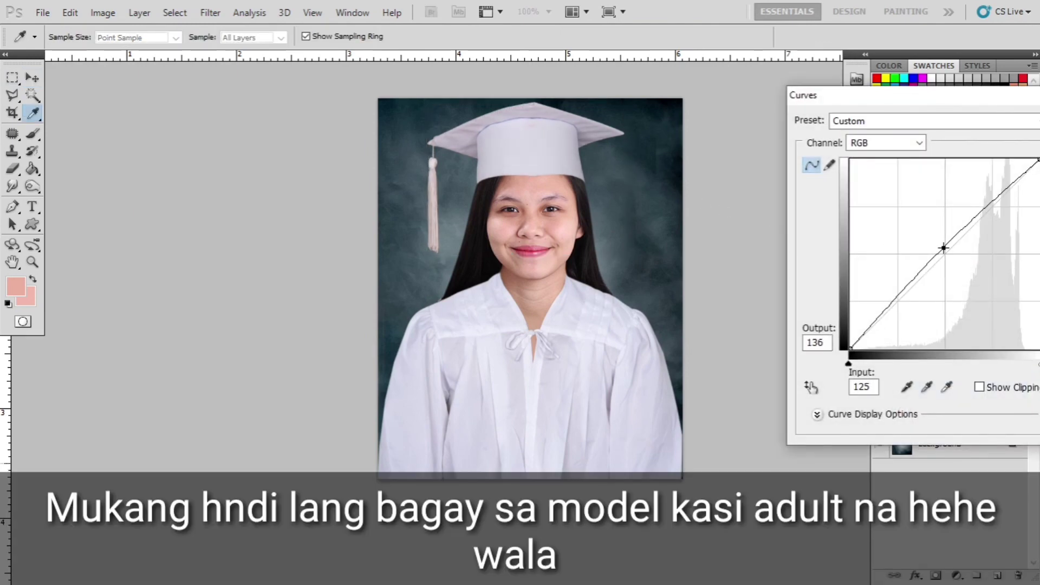
drag(942, 248, 938, 243)
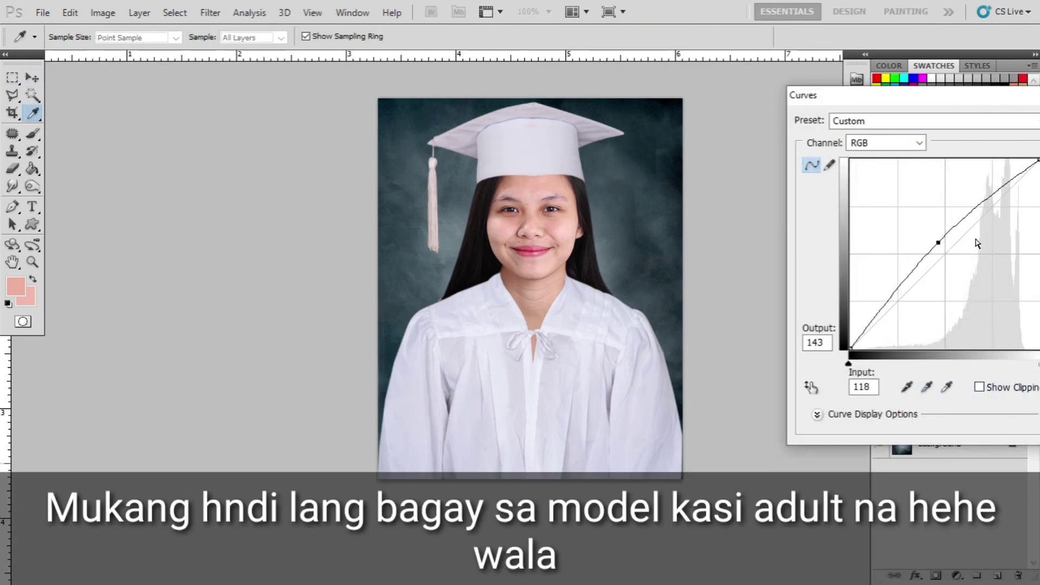
key(Return)
click(798, 236)
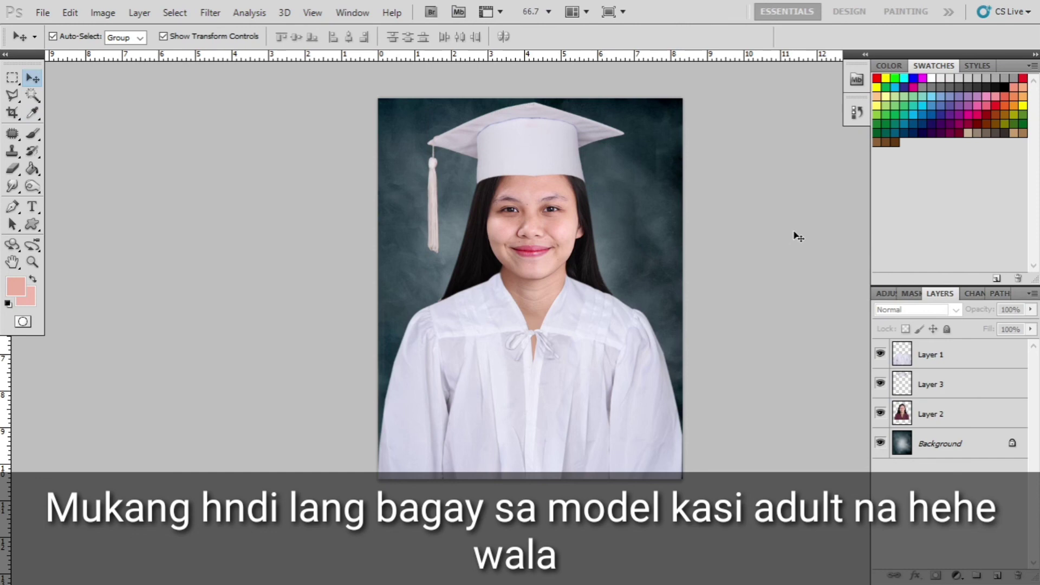
Review the finished portrait at different magnifications and display it full screen on a black background.
key(ctrl+minus)
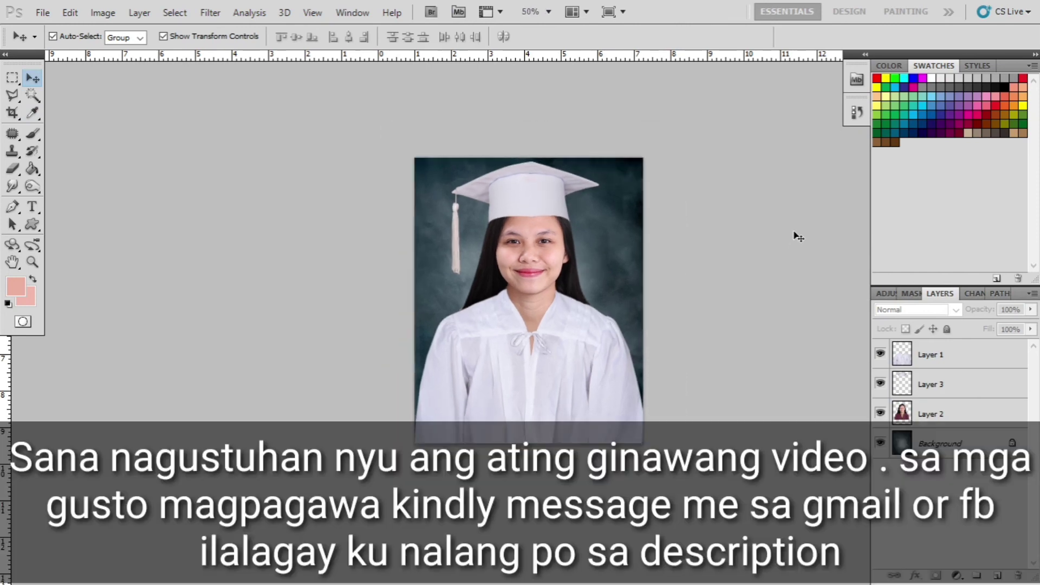
key(ctrl+plus)
key(ctrl+plus)
key(ctrl+plus)
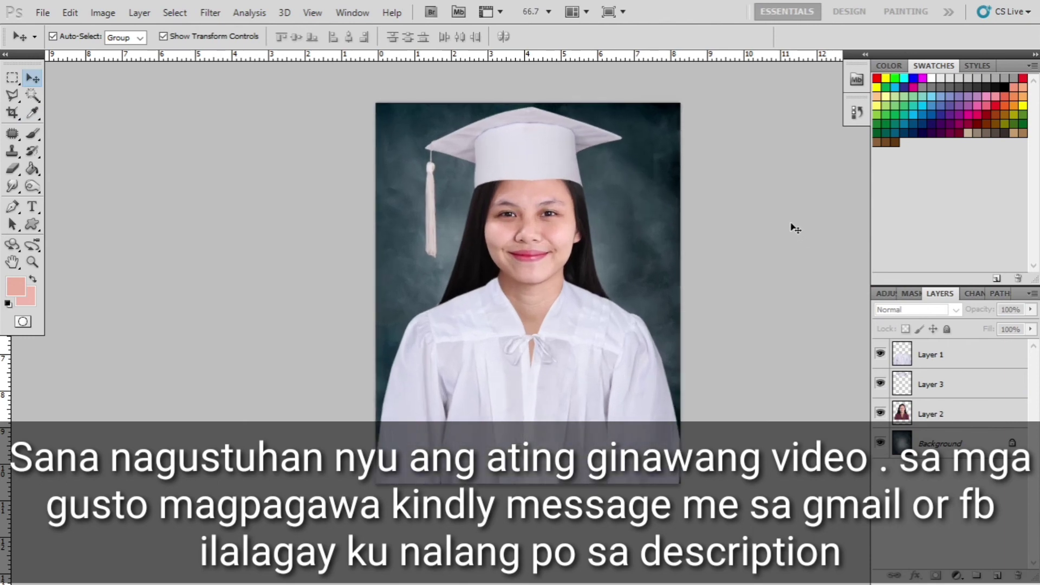
key(ctrl+minus)
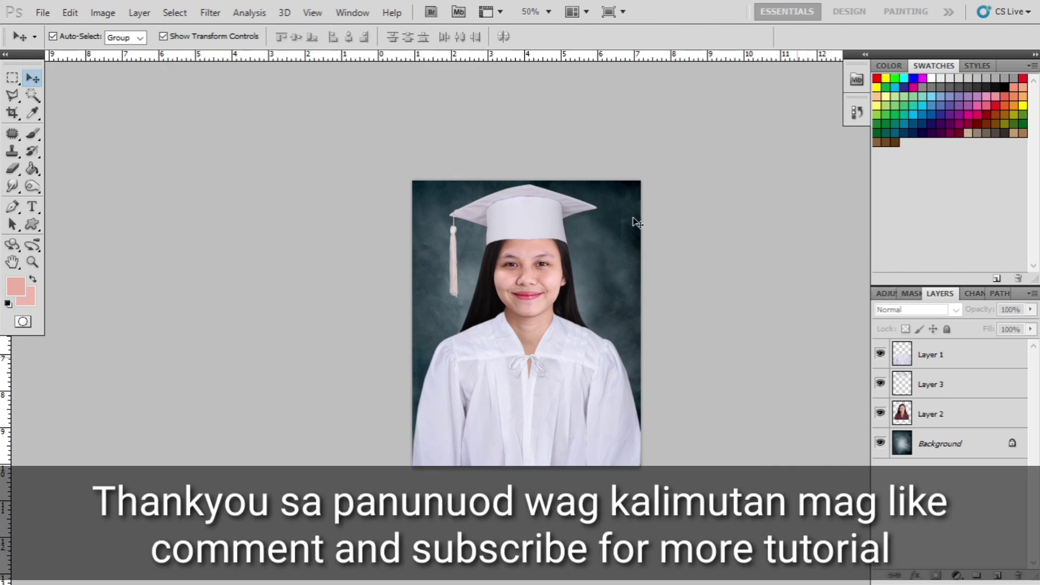
key(ctrl+shift+e)
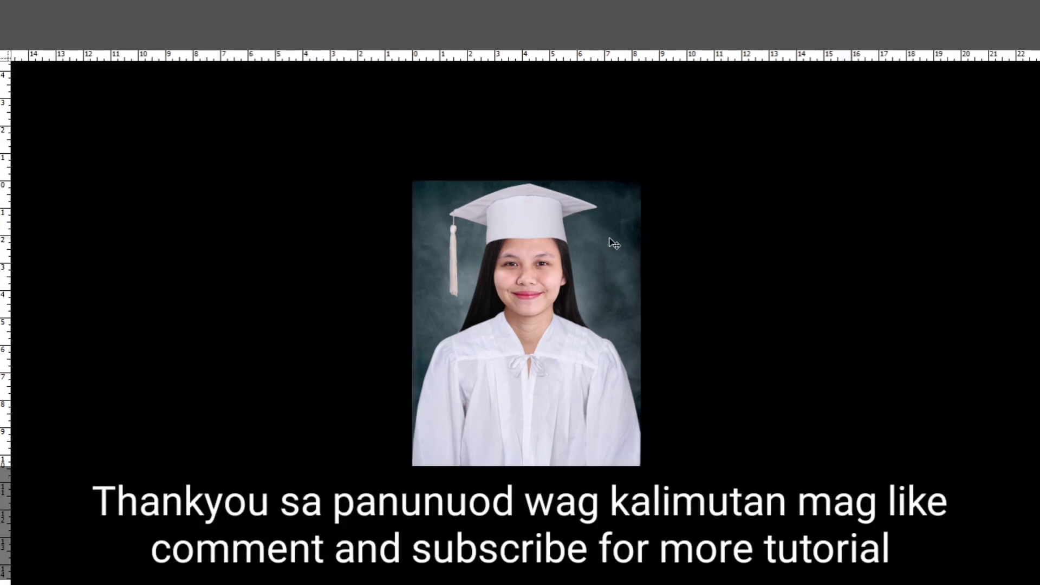